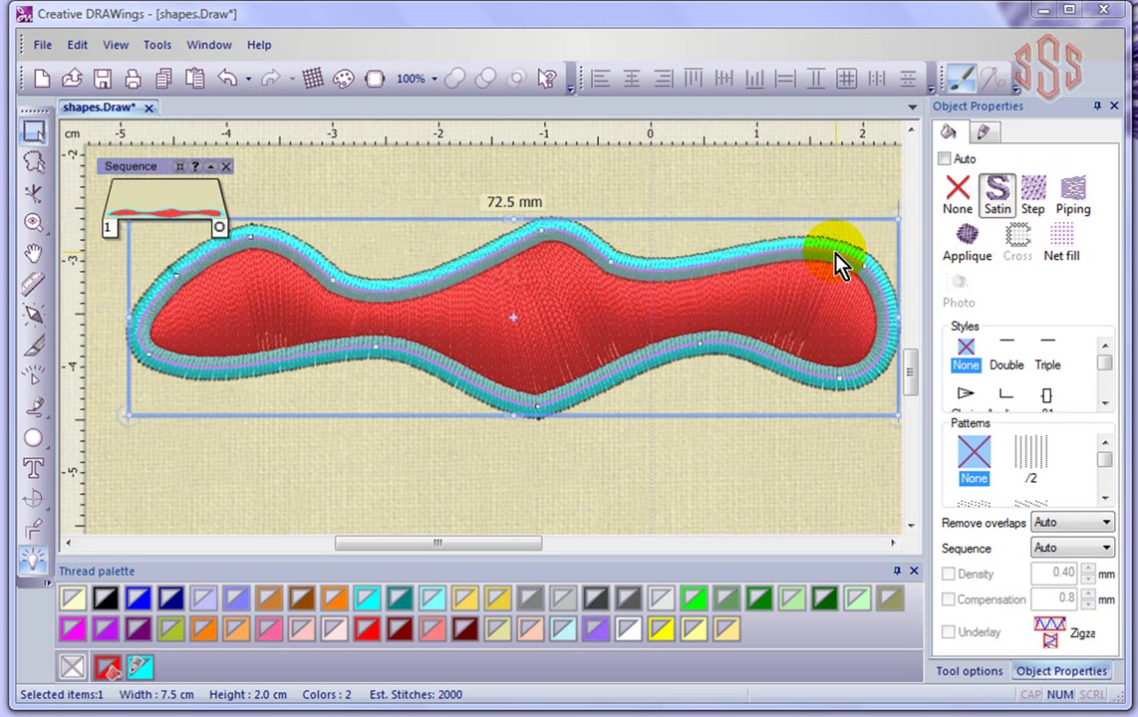
- Draw a first stitch-direction line across the shape and delete an unwanted extra line
click(814, 296)
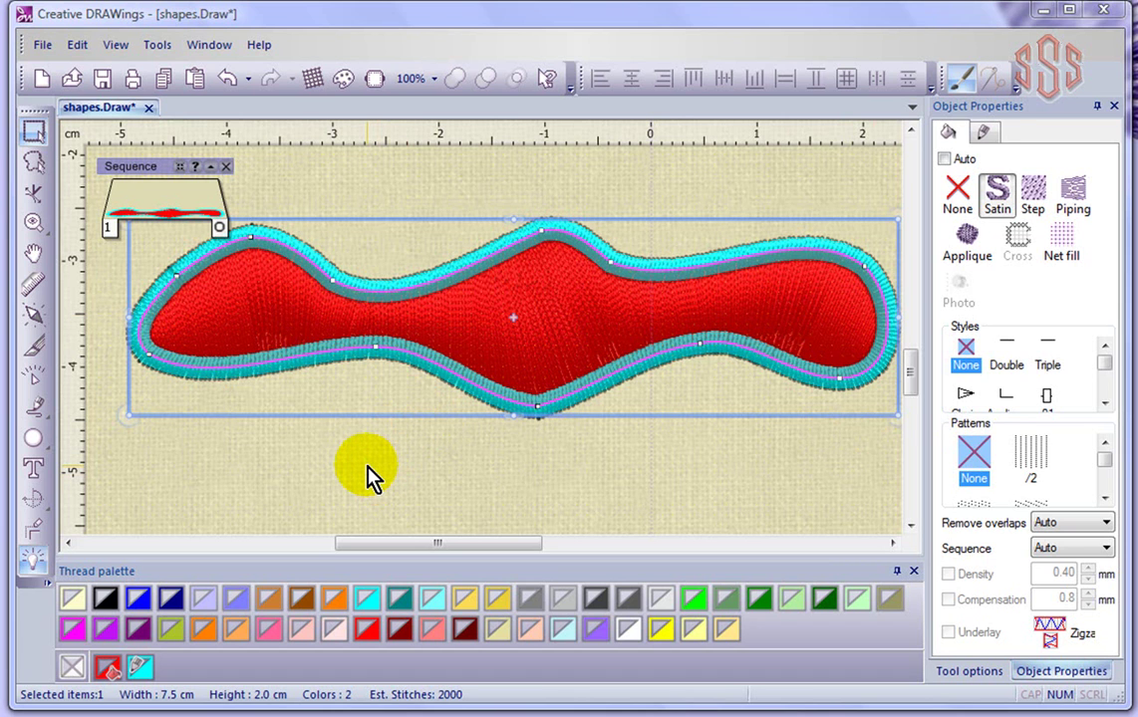
click(34, 317)
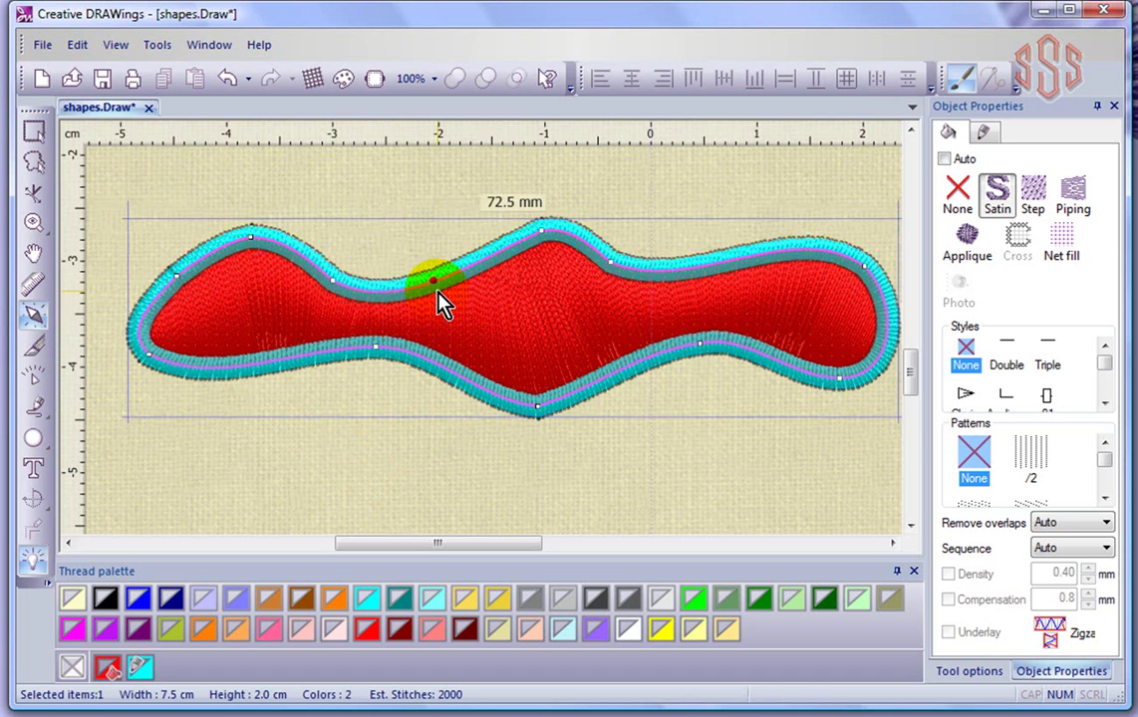
mouse_move(436, 289)
mouse_down()
mouse_move(597, 381)
mouse_move(610, 375)
mouse_up()
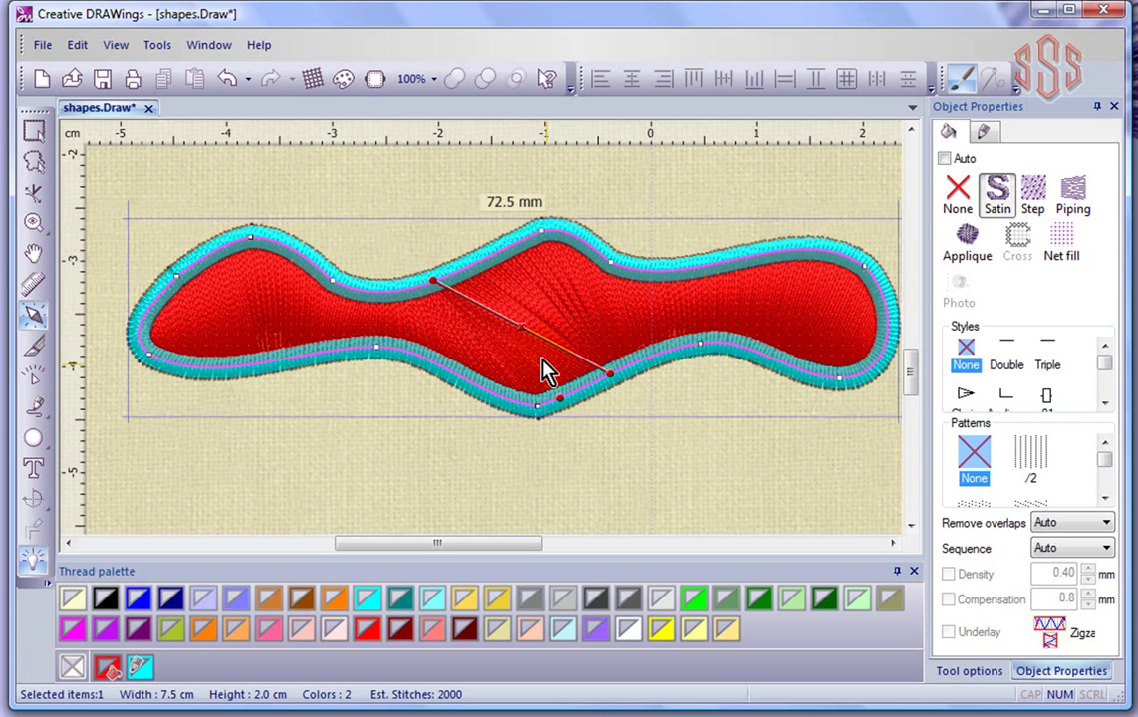
mouse_move(450, 295)
mouse_down()
mouse_move(488, 329)
mouse_move(521, 338)
mouse_up()
key(Delete)
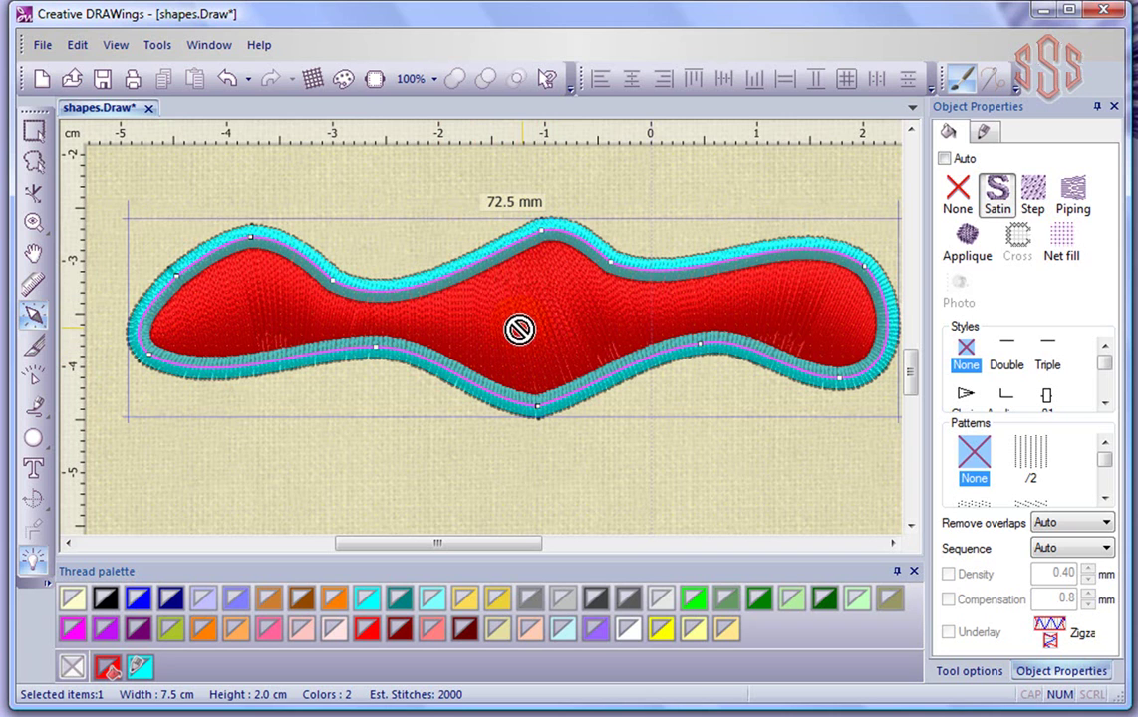
- Add three top-to-bottom stitch-direction lines across the left end, middle and right end
click(173, 282)
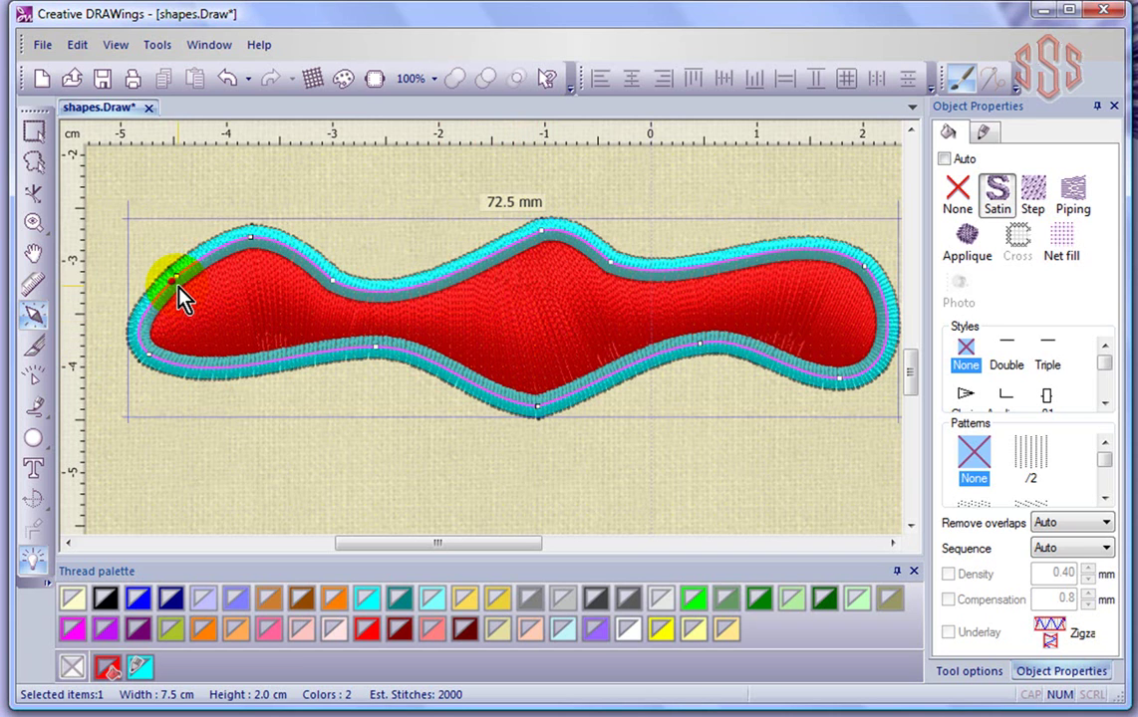
drag(177, 284, 239, 365)
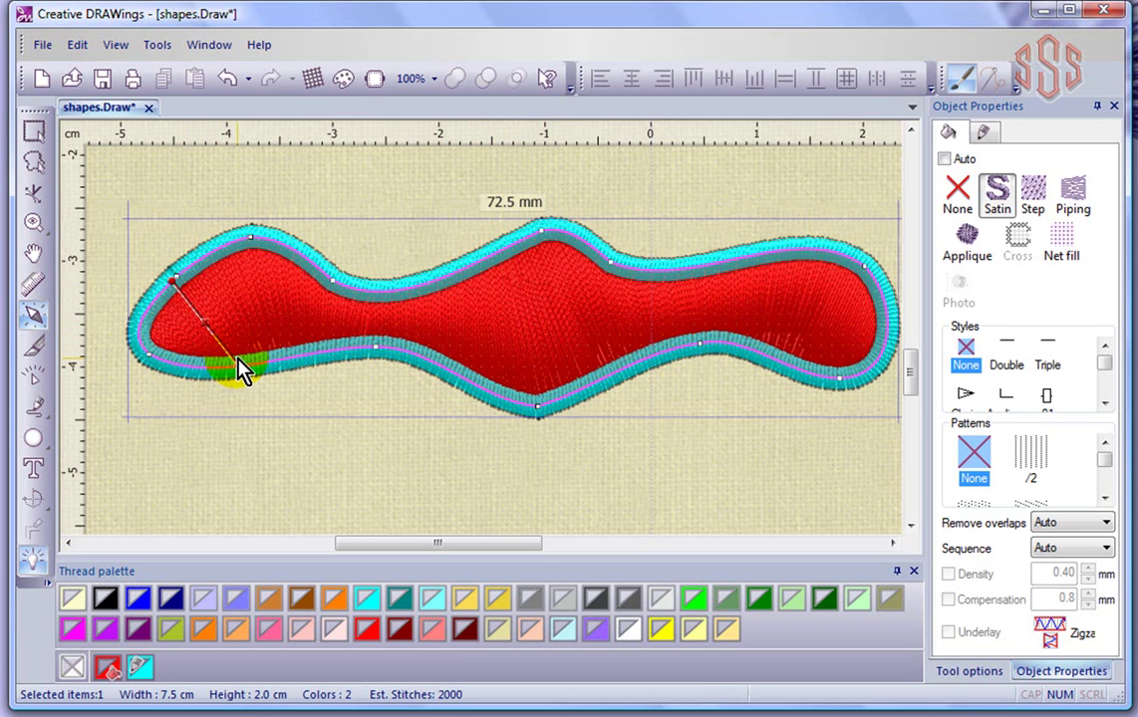
click(483, 260)
click(470, 379)
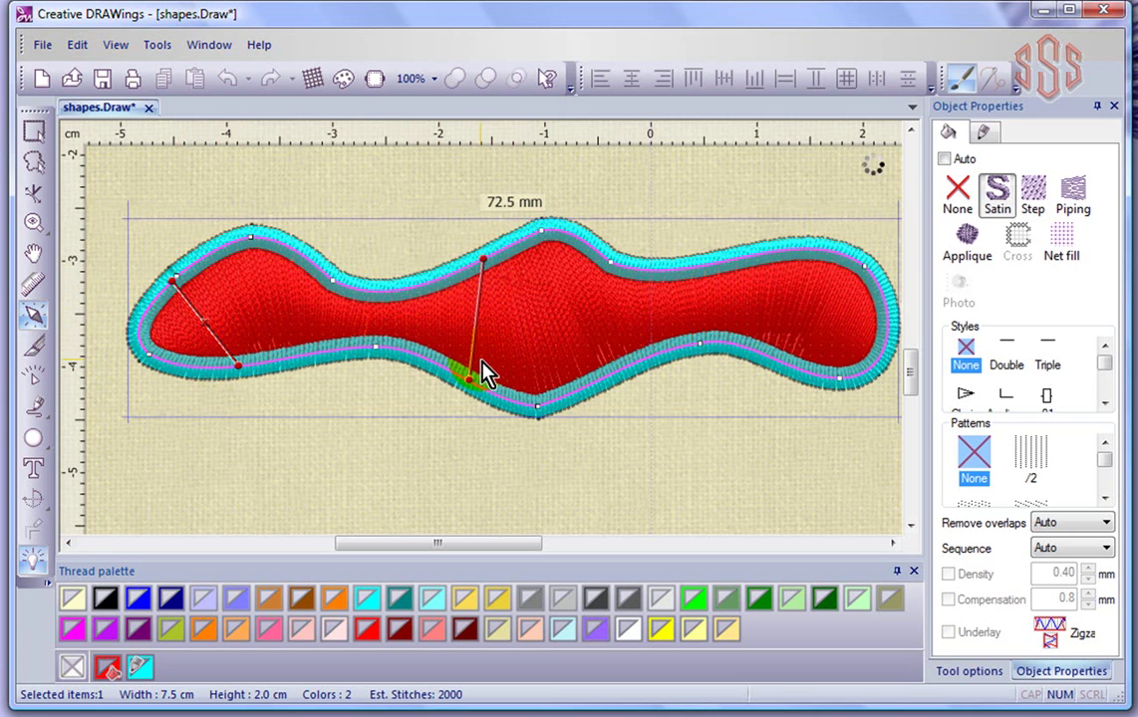
click(855, 261)
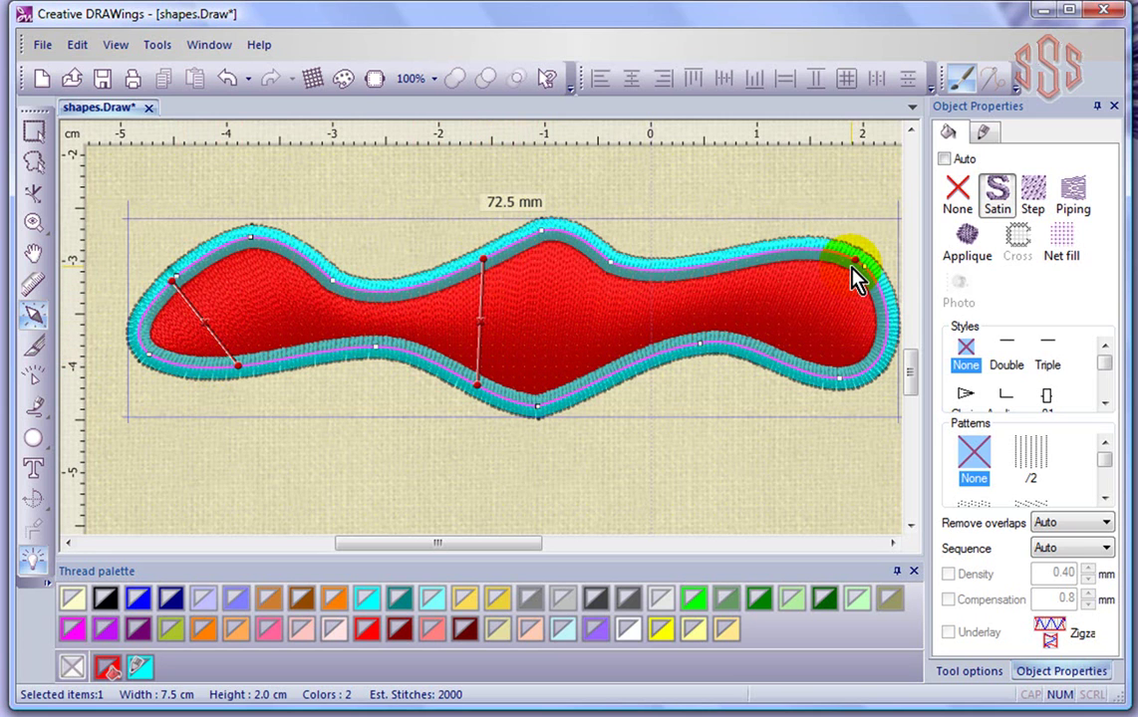
click(807, 347)
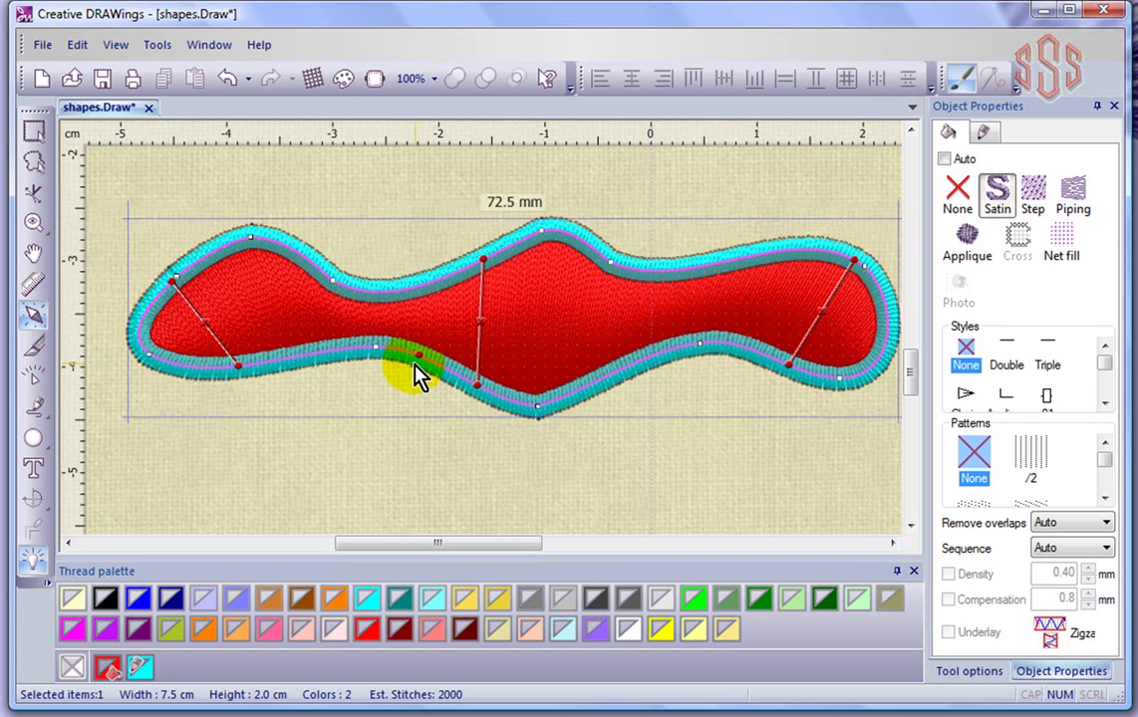
- Switch the satin fill to Step, try the /2 pattern, then settle on /3
click(1036, 199)
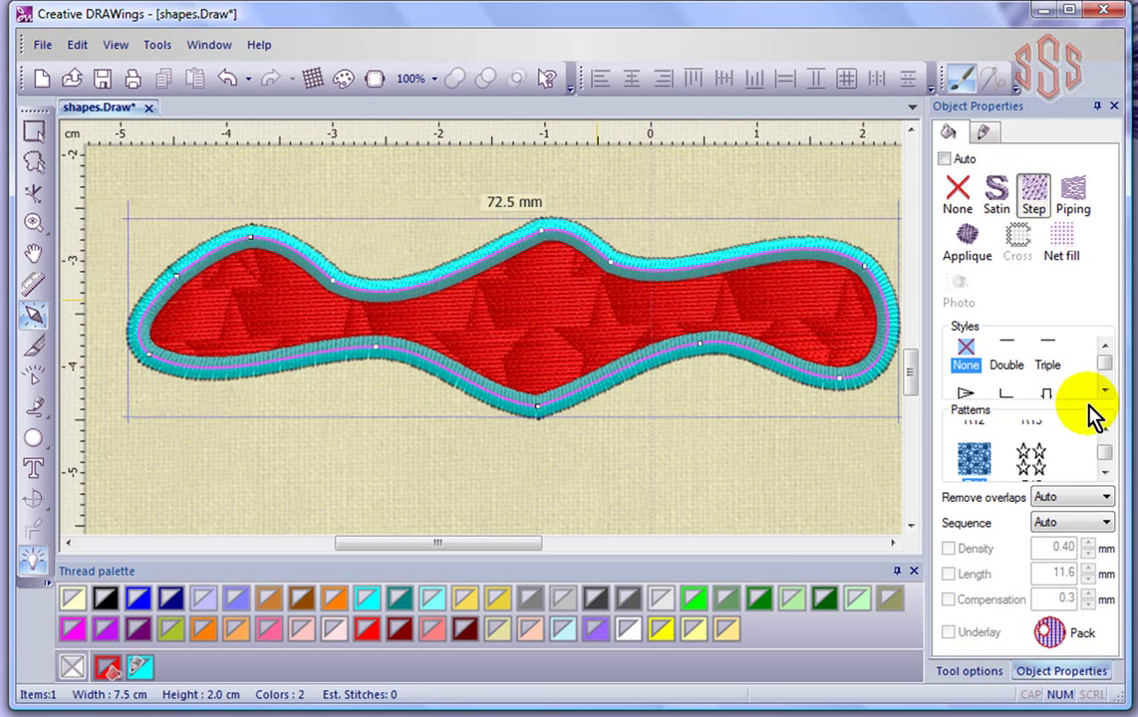
drag(1107, 453, 1107, 444)
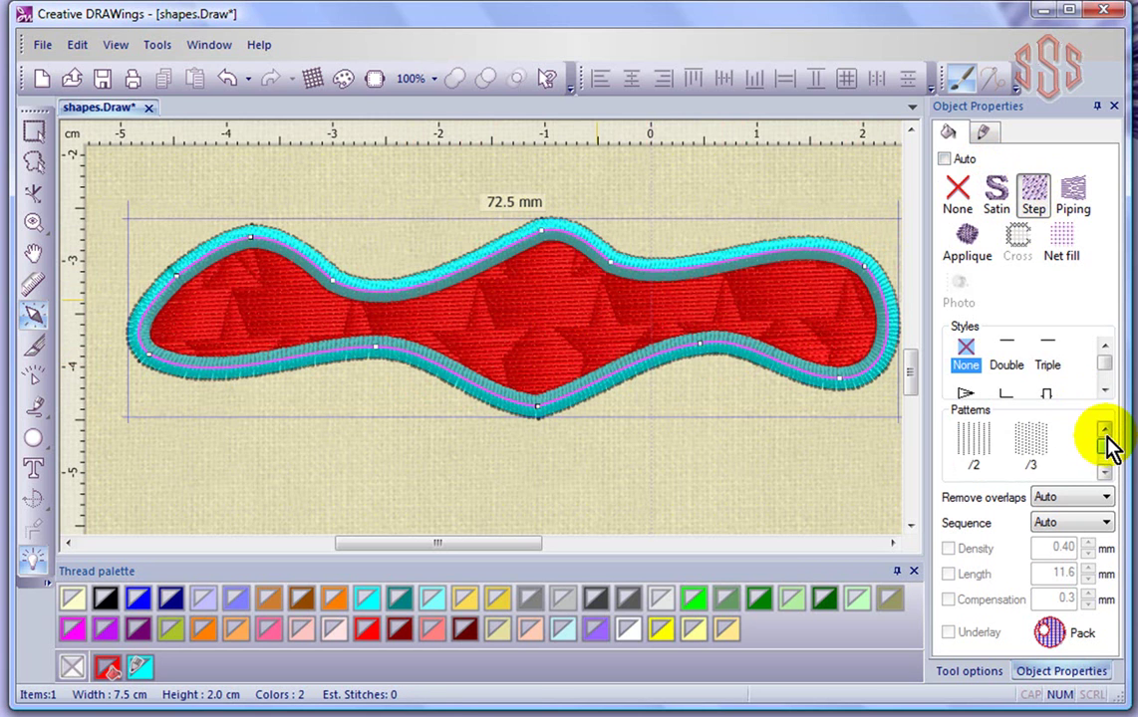
click(973, 443)
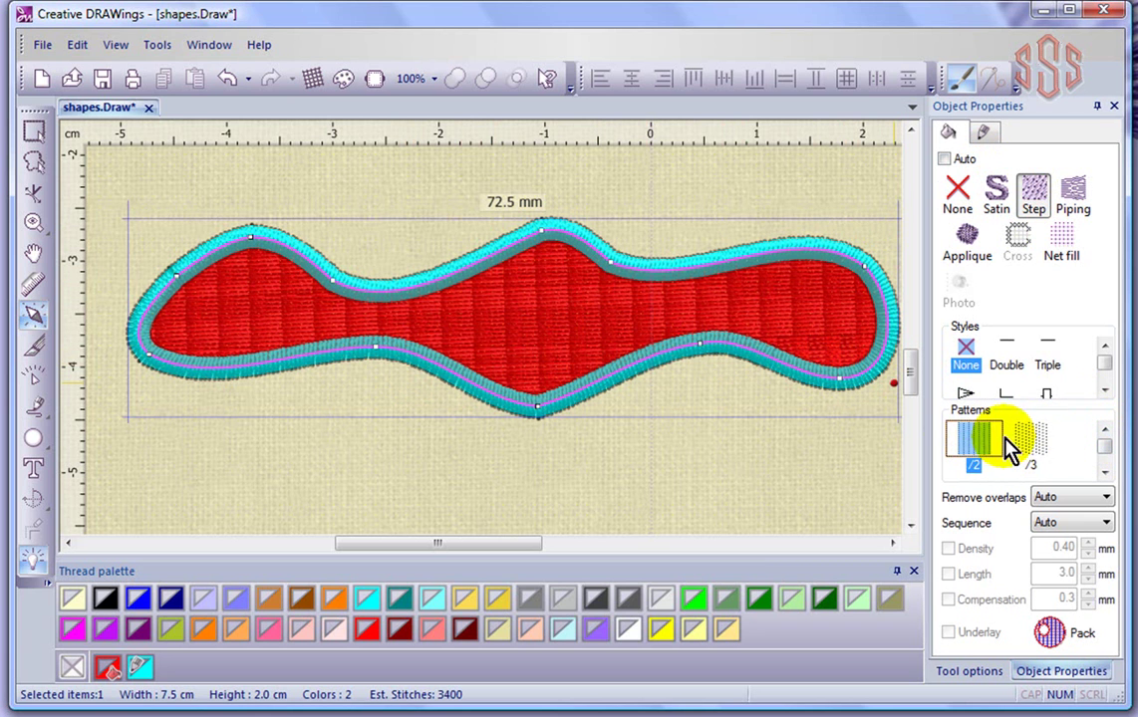
click(1029, 445)
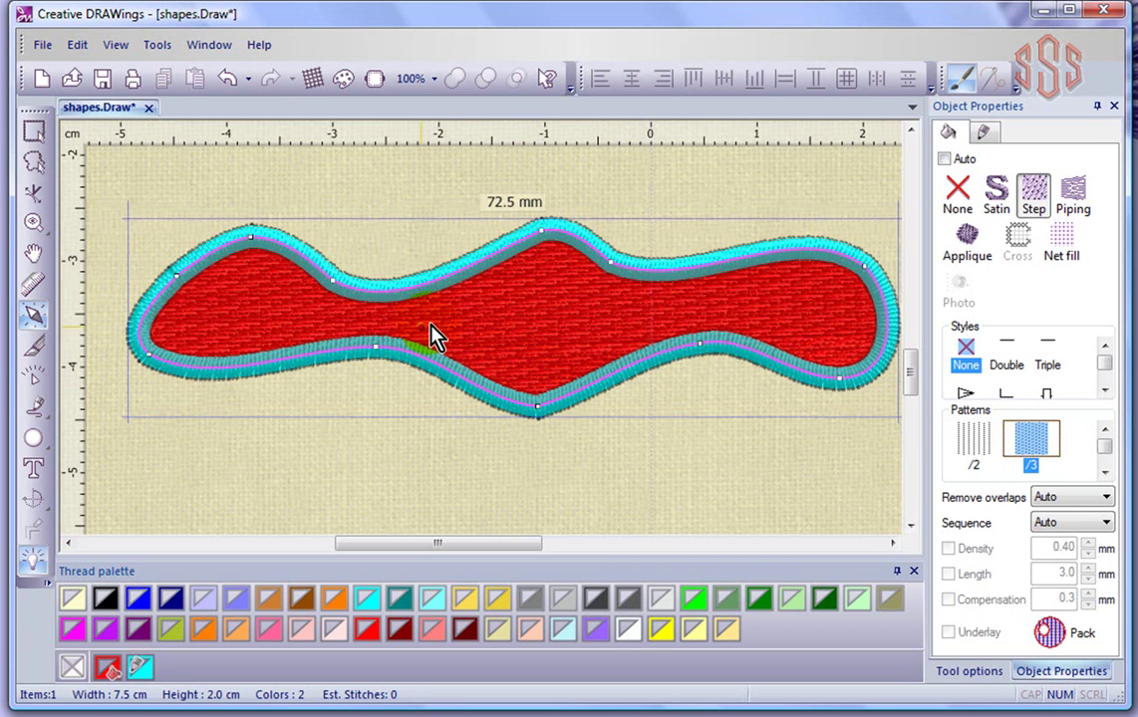
click(618, 267)
mouse_move(625, 283)
mouse_down()
mouse_move(649, 264)
mouse_move(846, 272)
mouse_up()
click(335, 319)
click(709, 314)
- Draw and then redraw a fill-direction line from the lower outline to the upper outline
click(32, 317)
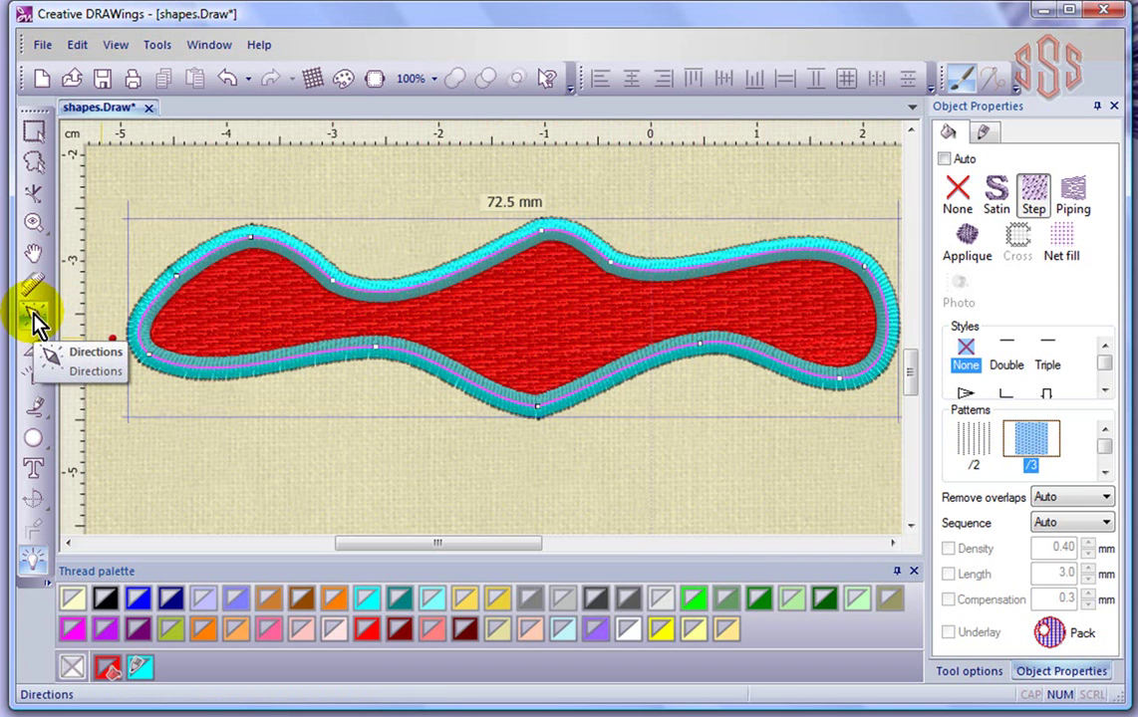
drag(435, 363, 486, 306)
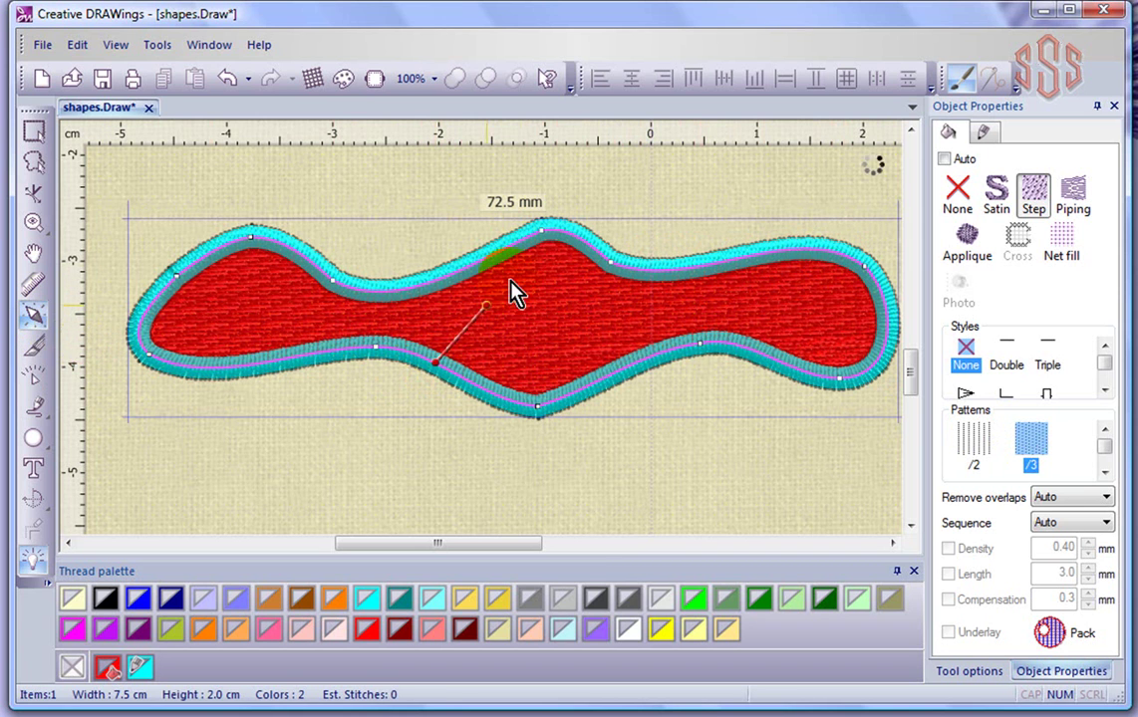
click(561, 233)
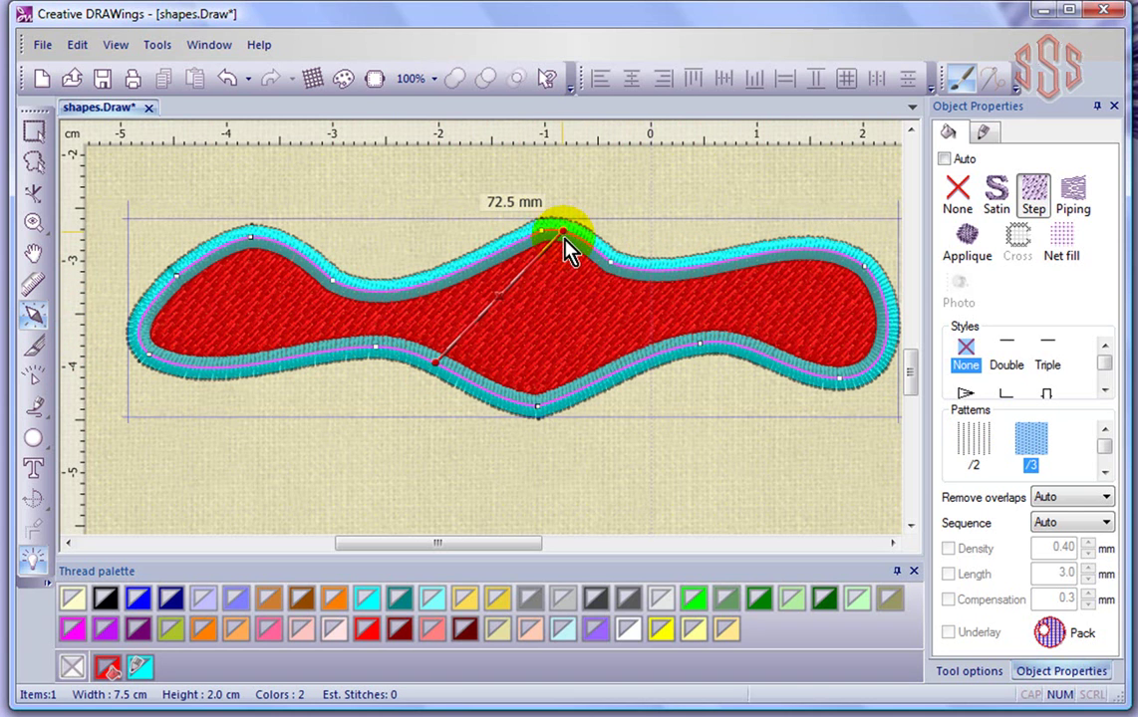
click(657, 362)
drag(659, 353, 651, 270)
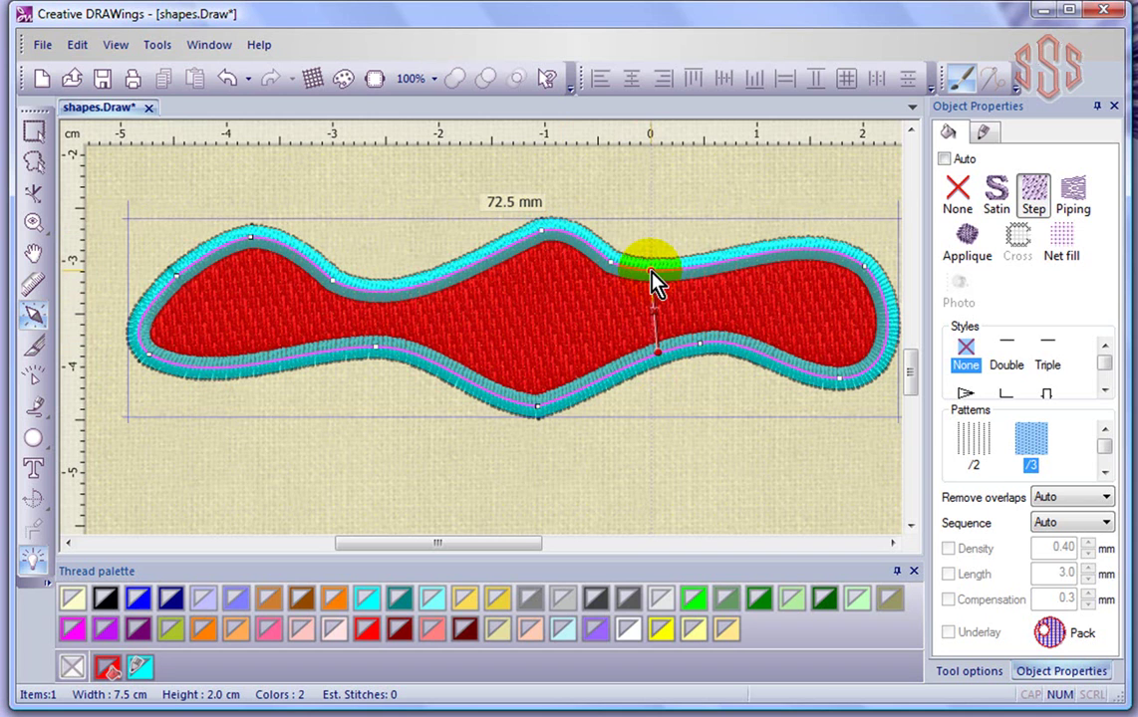
drag(445, 266, 442, 273)
- Try horizontal and vertical fill directions, then finish with one diagonal line across the middle
drag(142, 317, 825, 317)
click(643, 280)
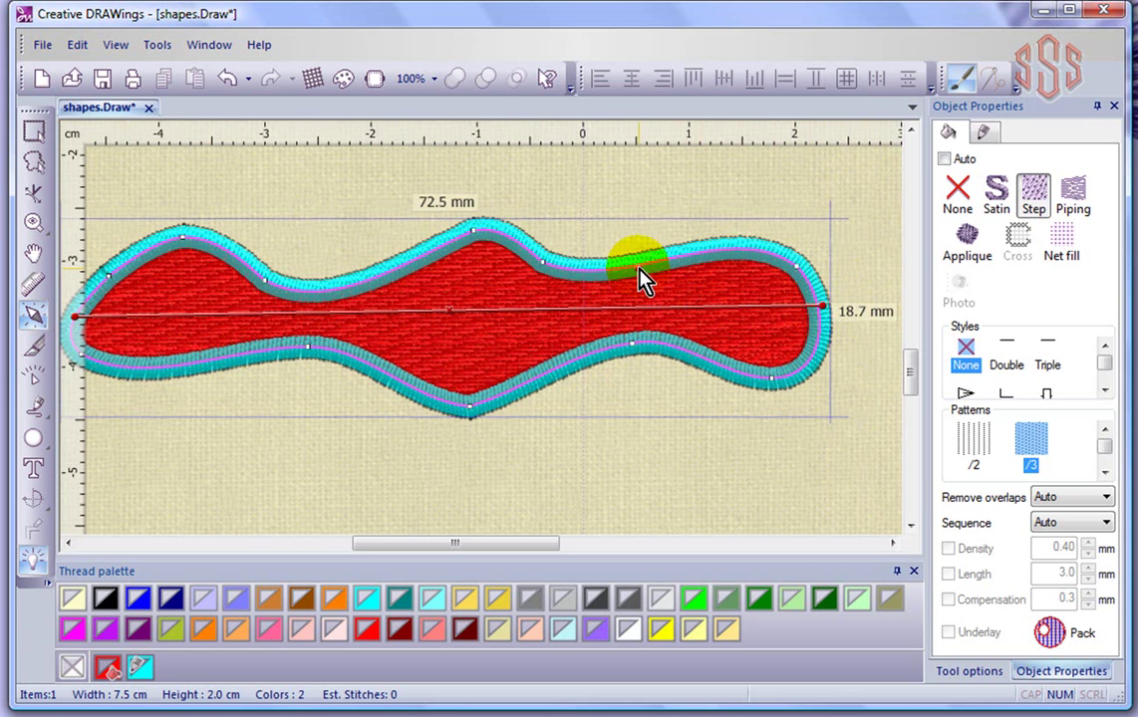
drag(643, 280, 649, 344)
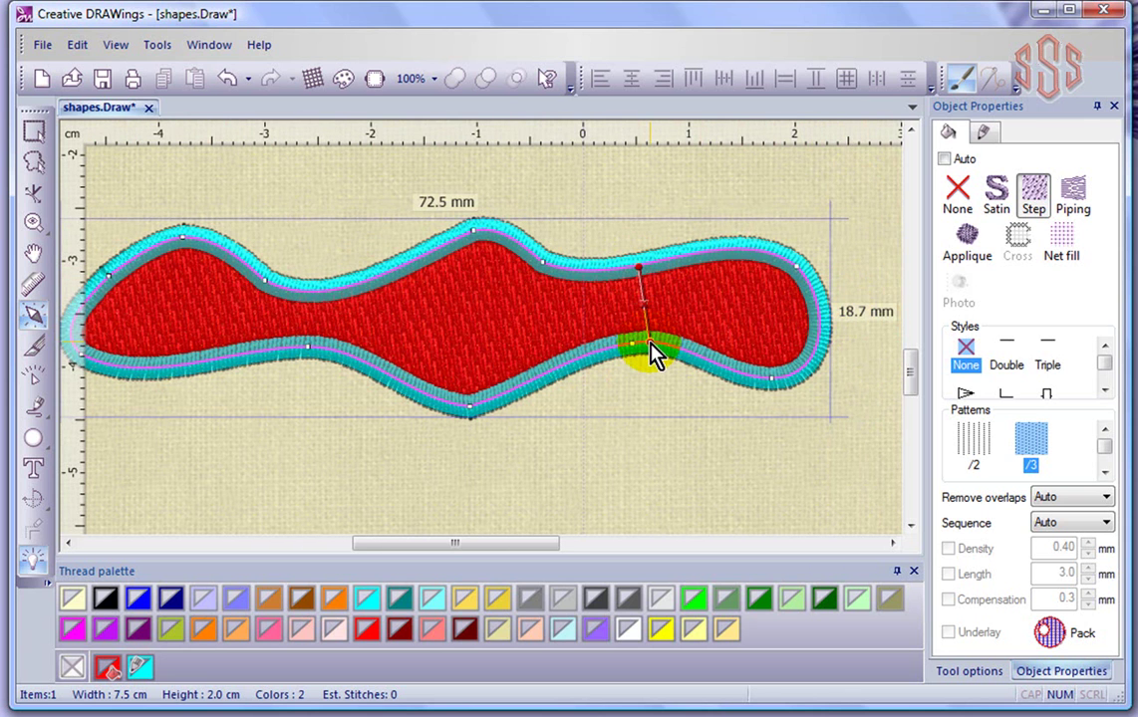
drag(419, 256, 348, 357)
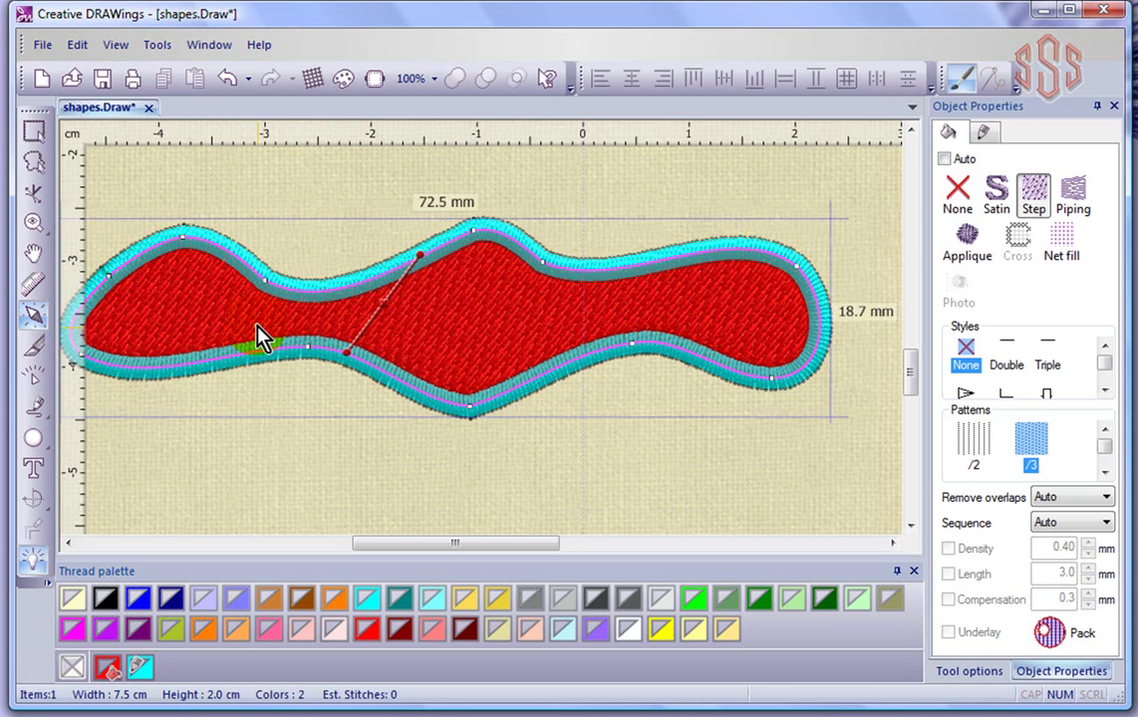
click(36, 319)
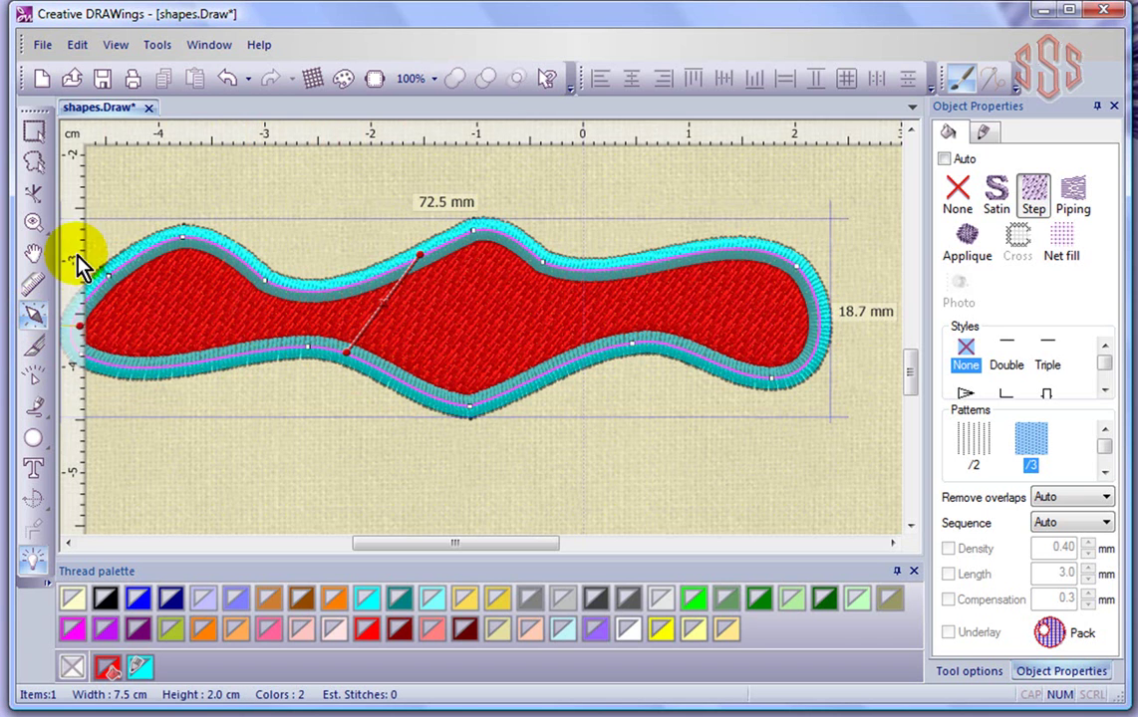
- Stretch the red shape from 2.0 cm to 4.8 cm tall (about 191%), keeping its width
click(33, 131)
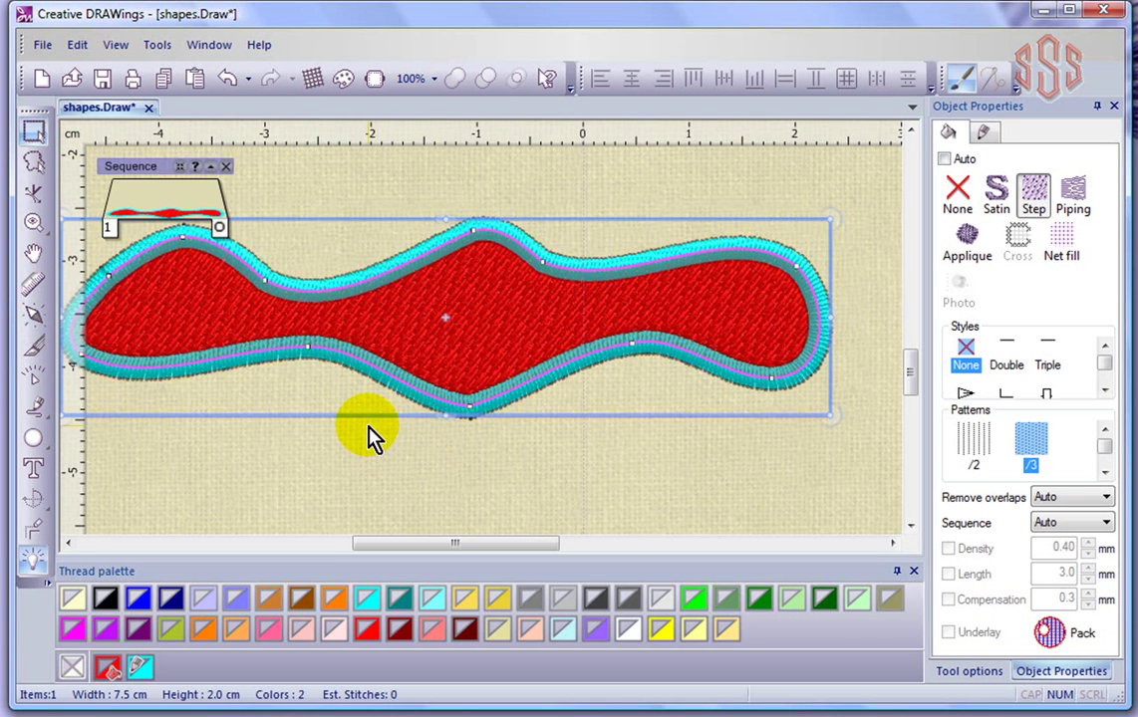
scroll(368, 432, down, 2)
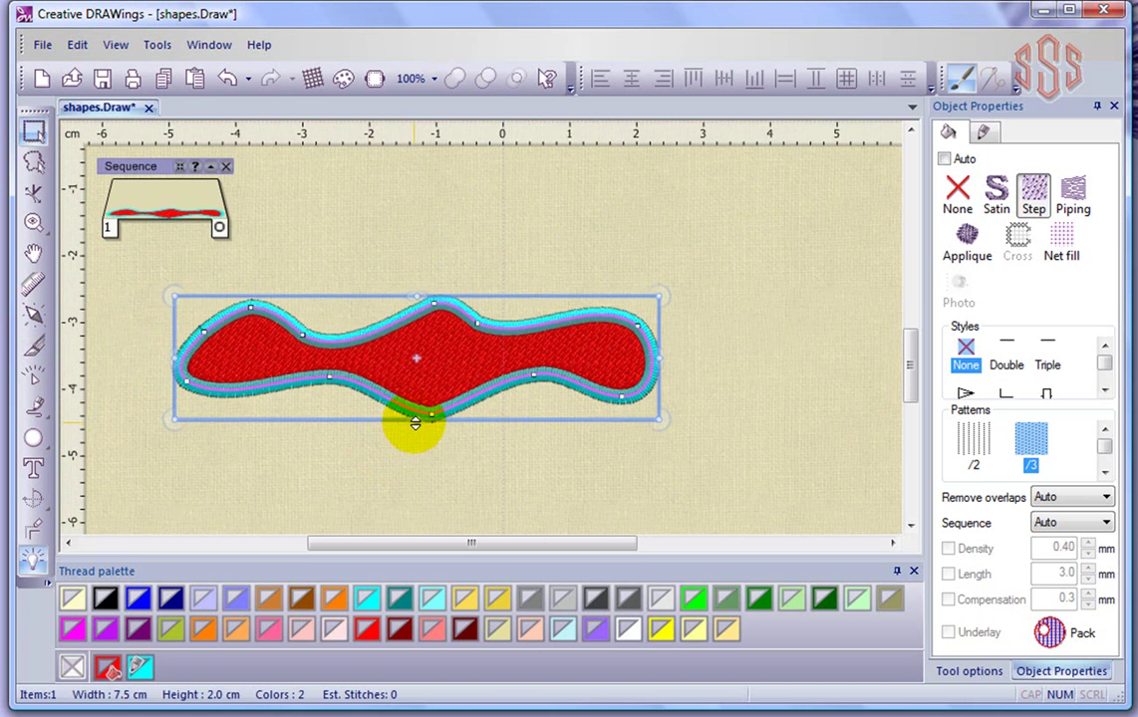
drag(412, 427, 409, 472)
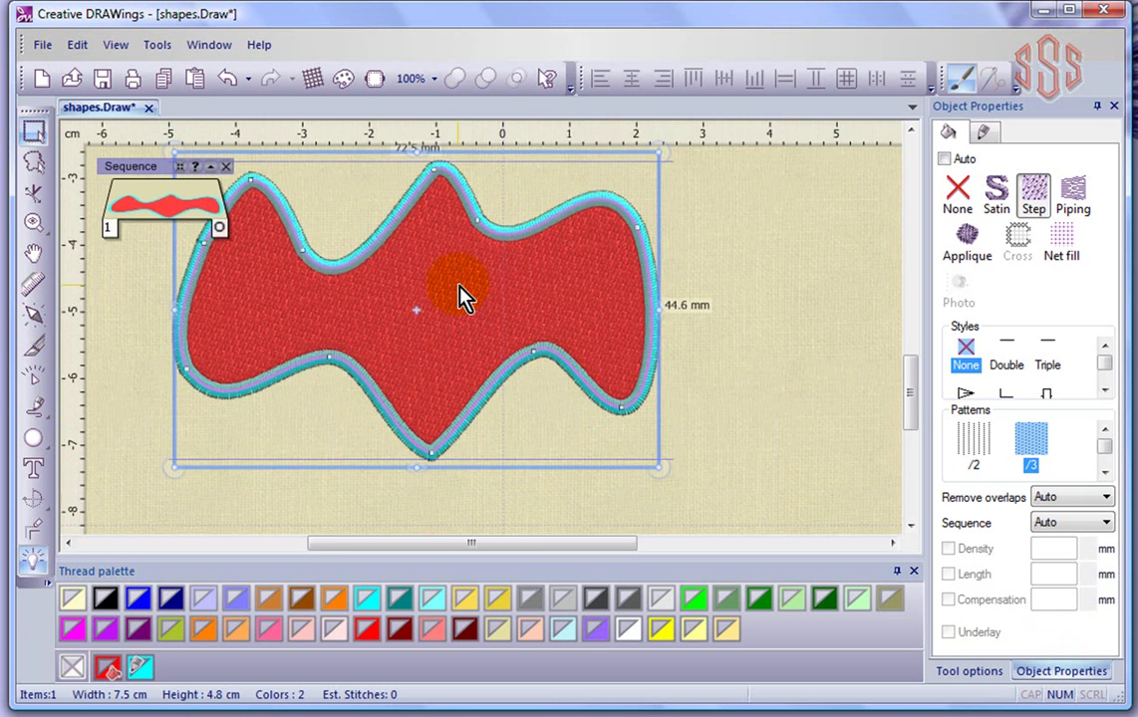
scroll(464, 295, up, 2)
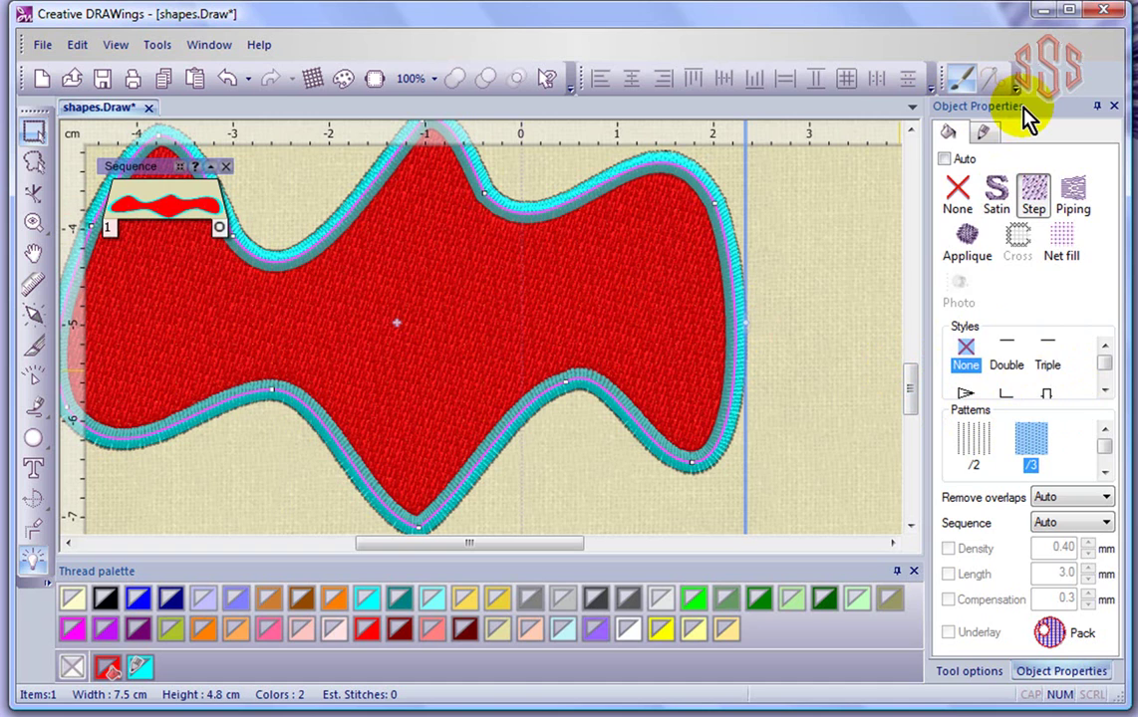
- Float the fill settings panel and widen it to show more Styles and Patterns columns
drag(1024, 104, 865, 97)
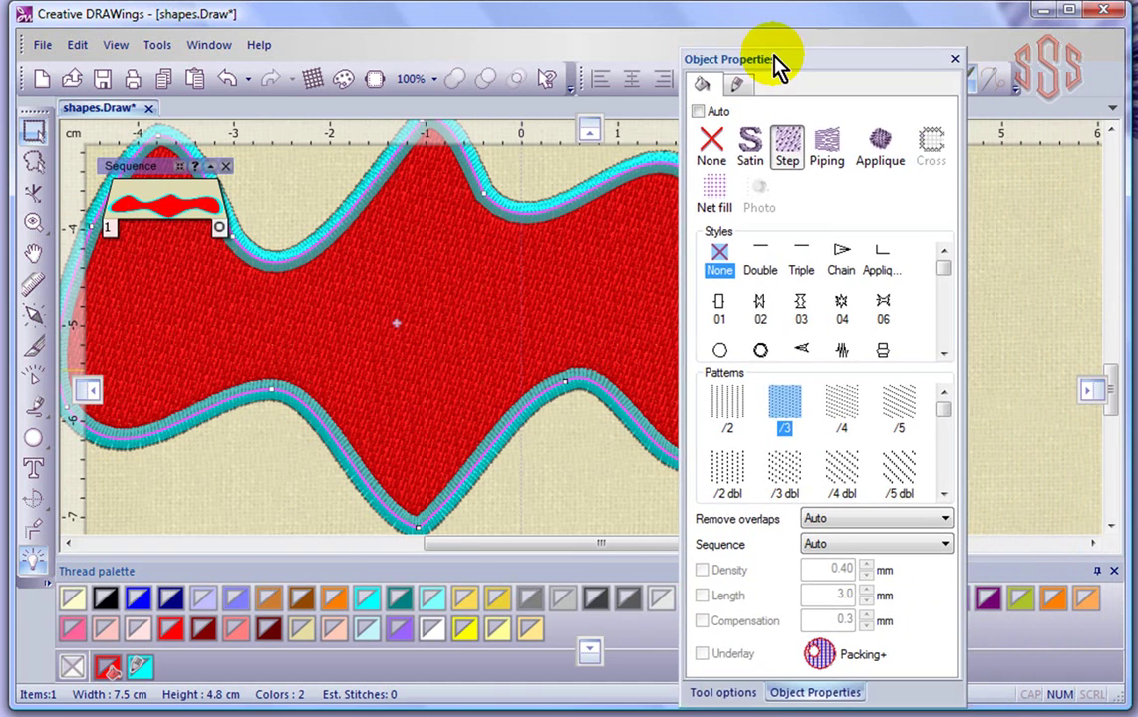
drag(777, 65, 773, 34)
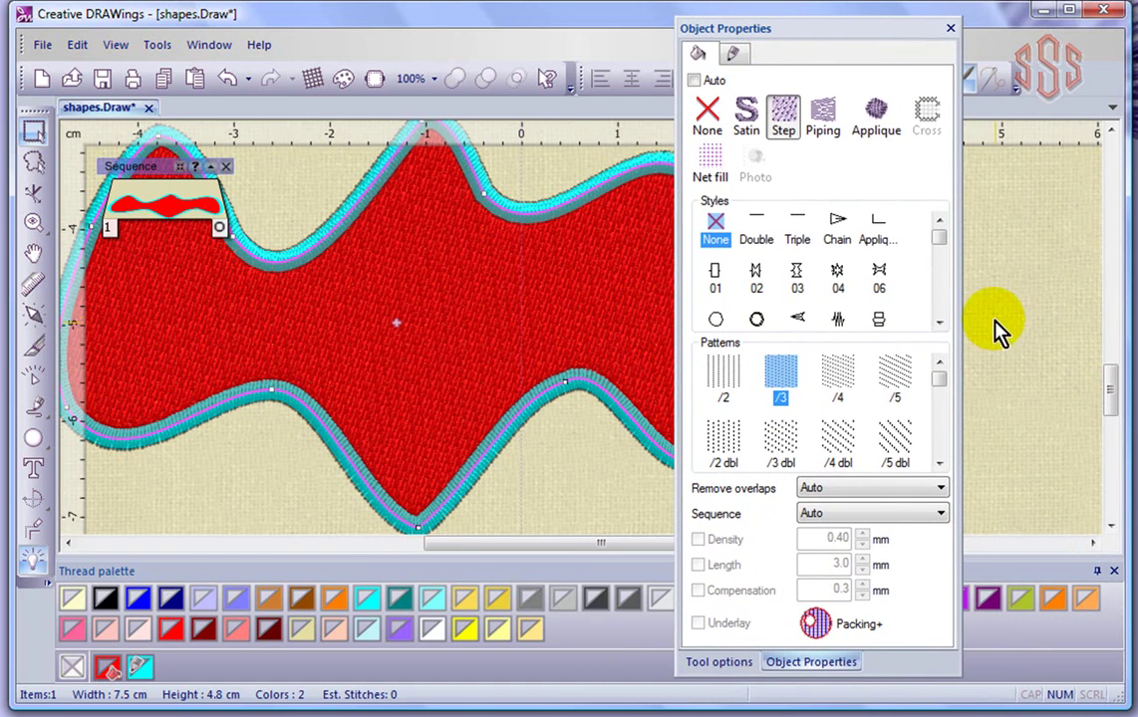
drag(957, 295, 1112, 292)
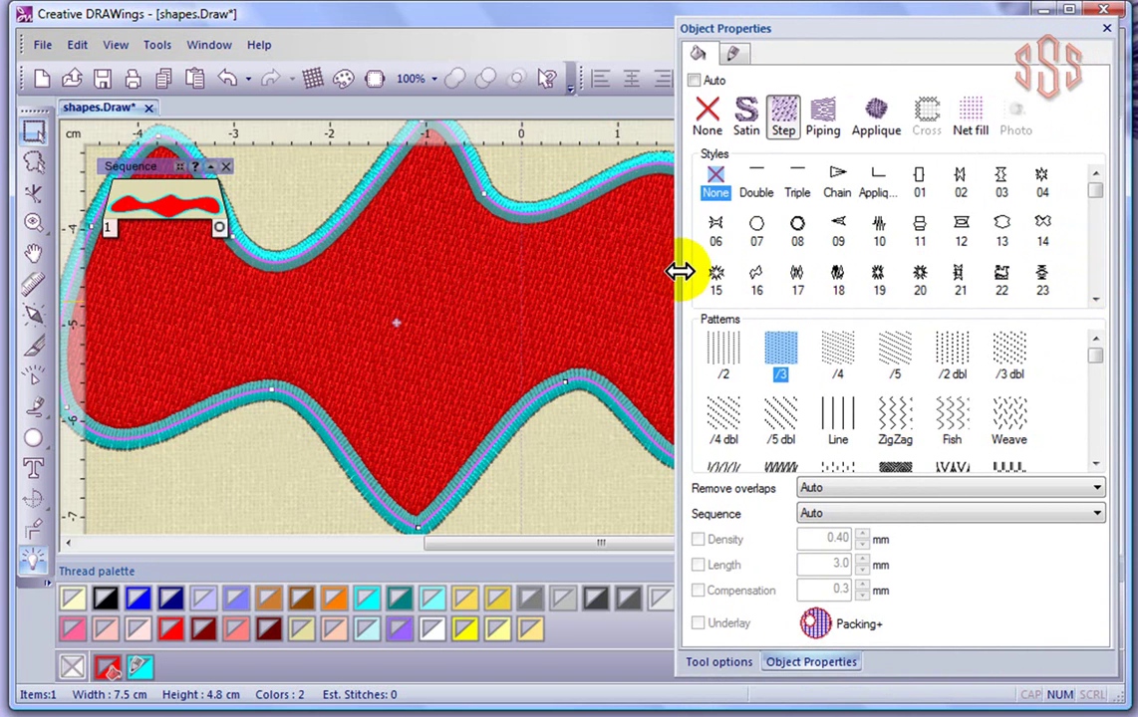
drag(679, 272, 535, 276)
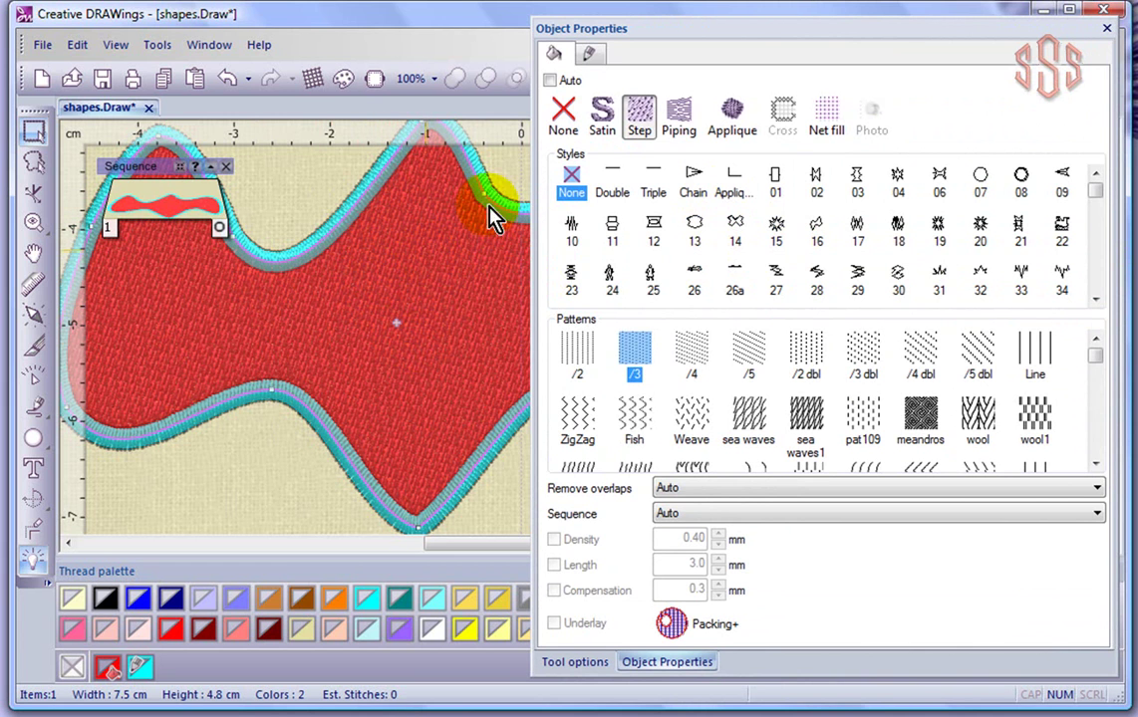
- Give the red shape a Step fill, trying patterns /3 and /4 before settling on /5
click(641, 118)
click(630, 354)
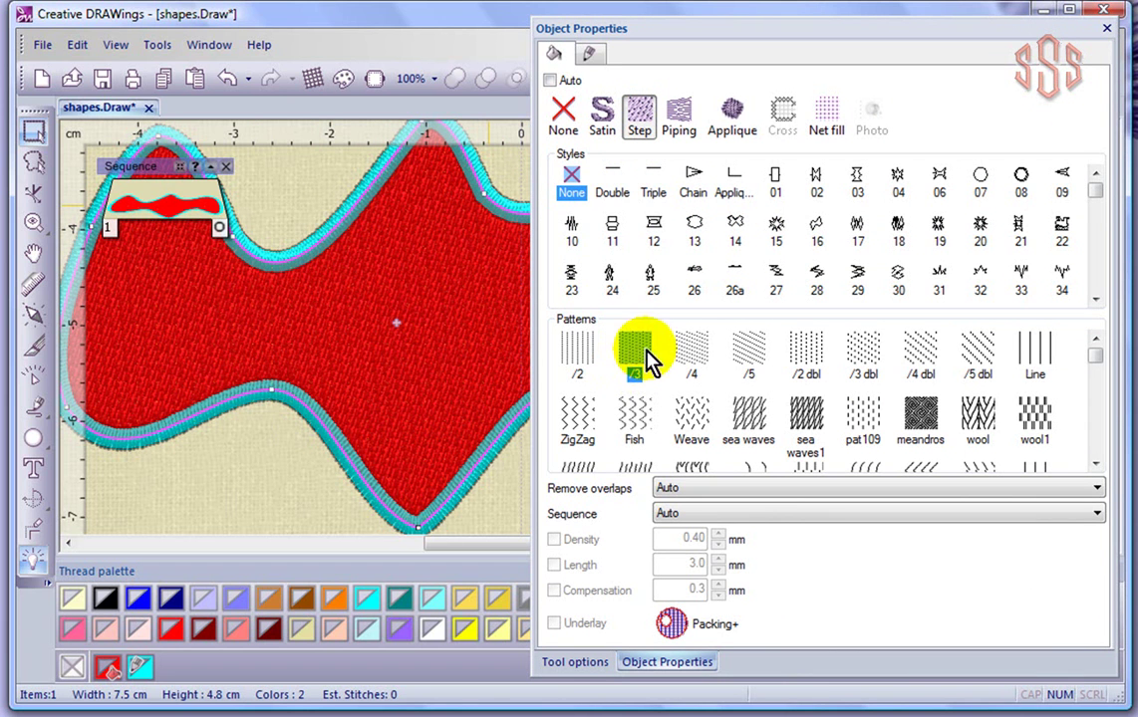
click(693, 351)
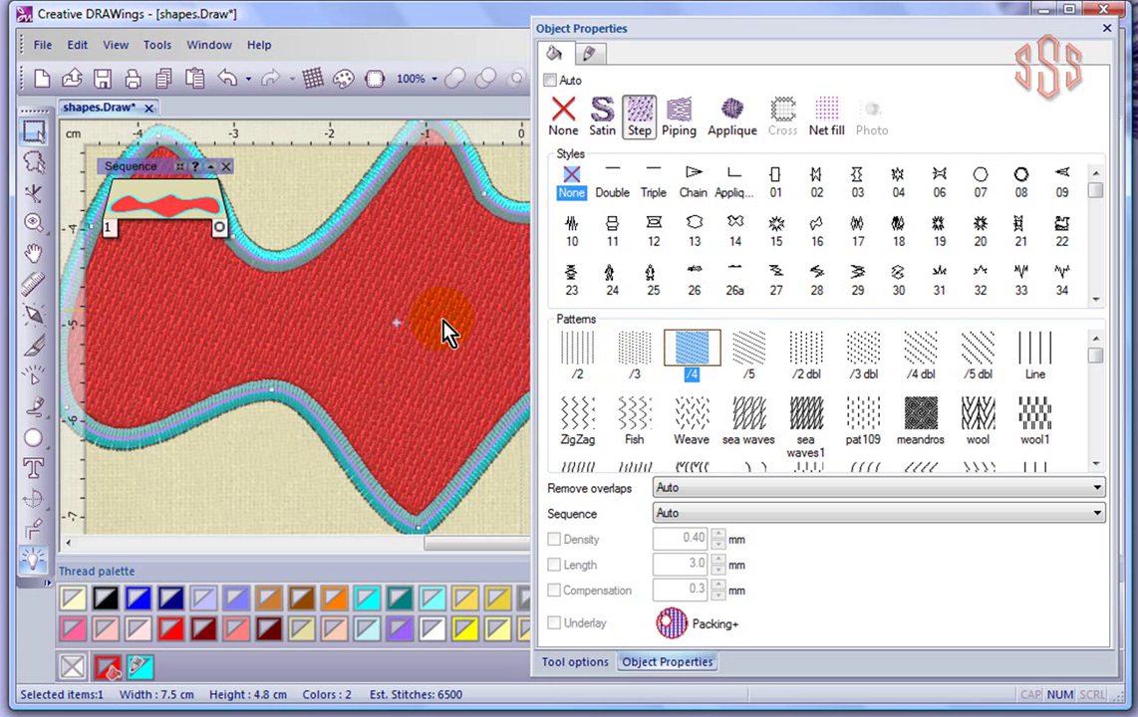
scroll(461, 304, up, 3)
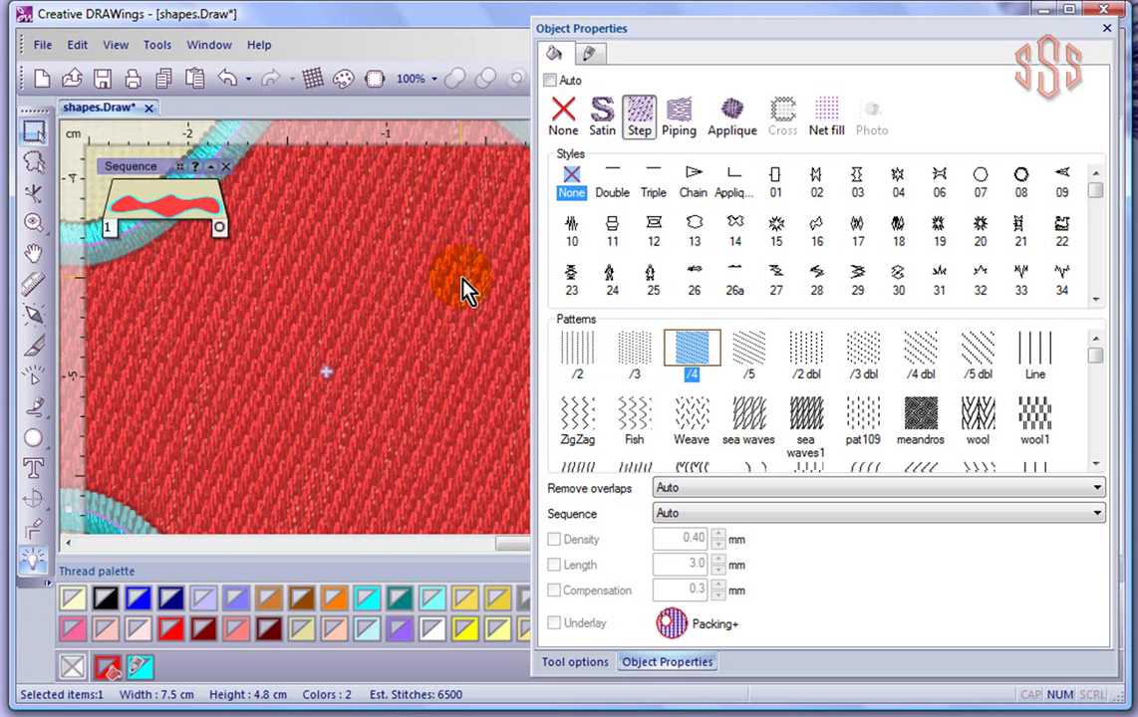
click(745, 347)
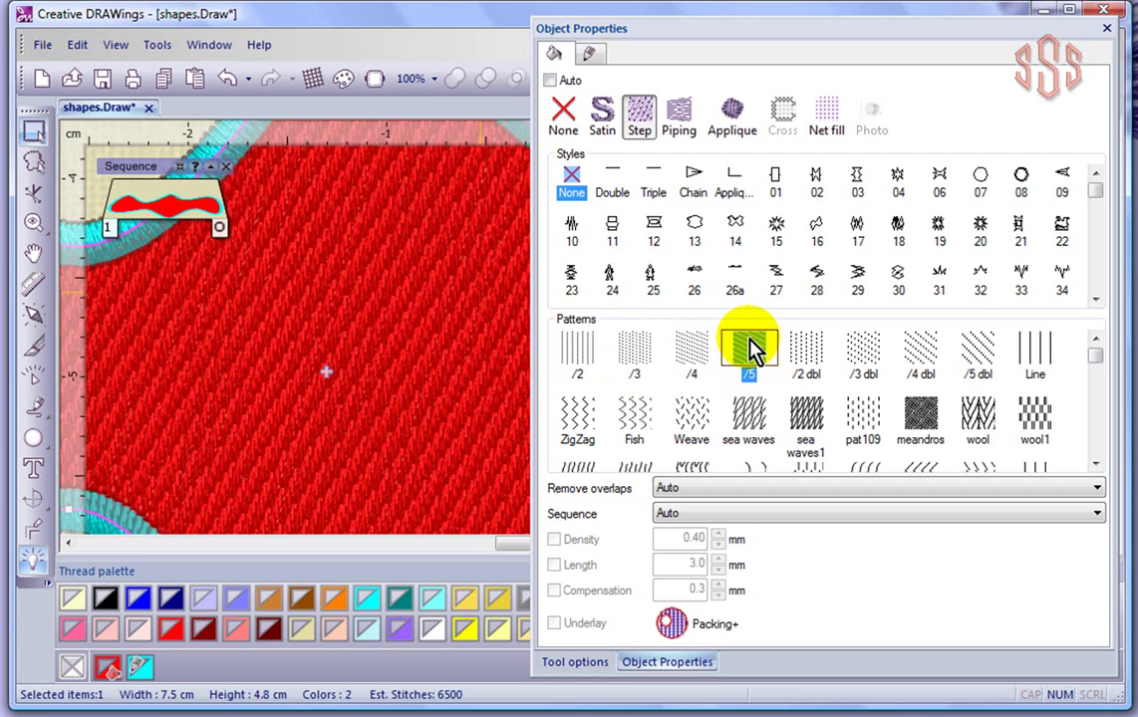
click(323, 239)
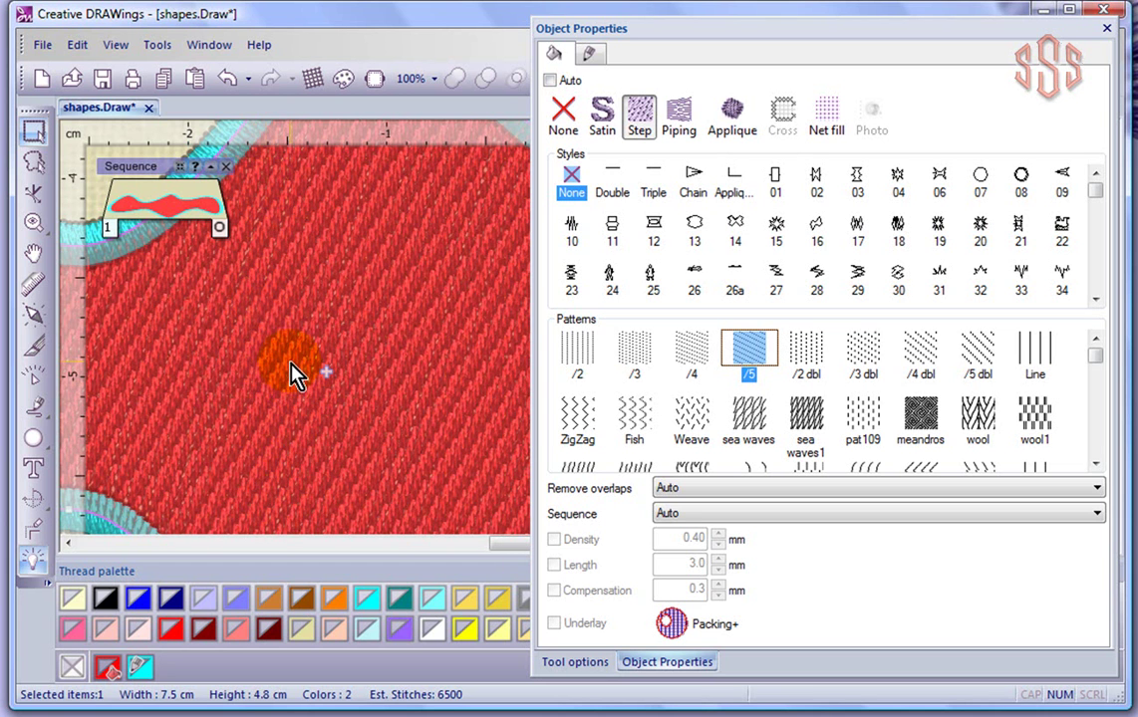
- Draw a new steep stitch-direction line across the Step fill
scroll(291, 378, down, 2)
click(33, 317)
drag(230, 436, 284, 244)
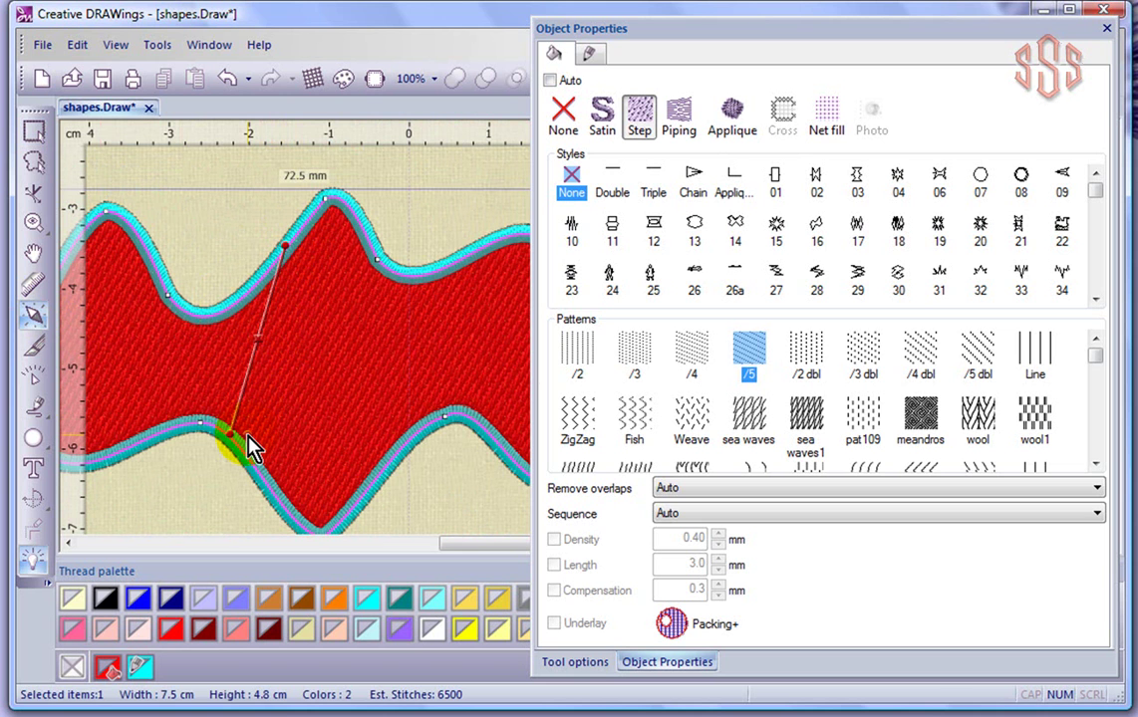
scroll(259, 388, up, 3)
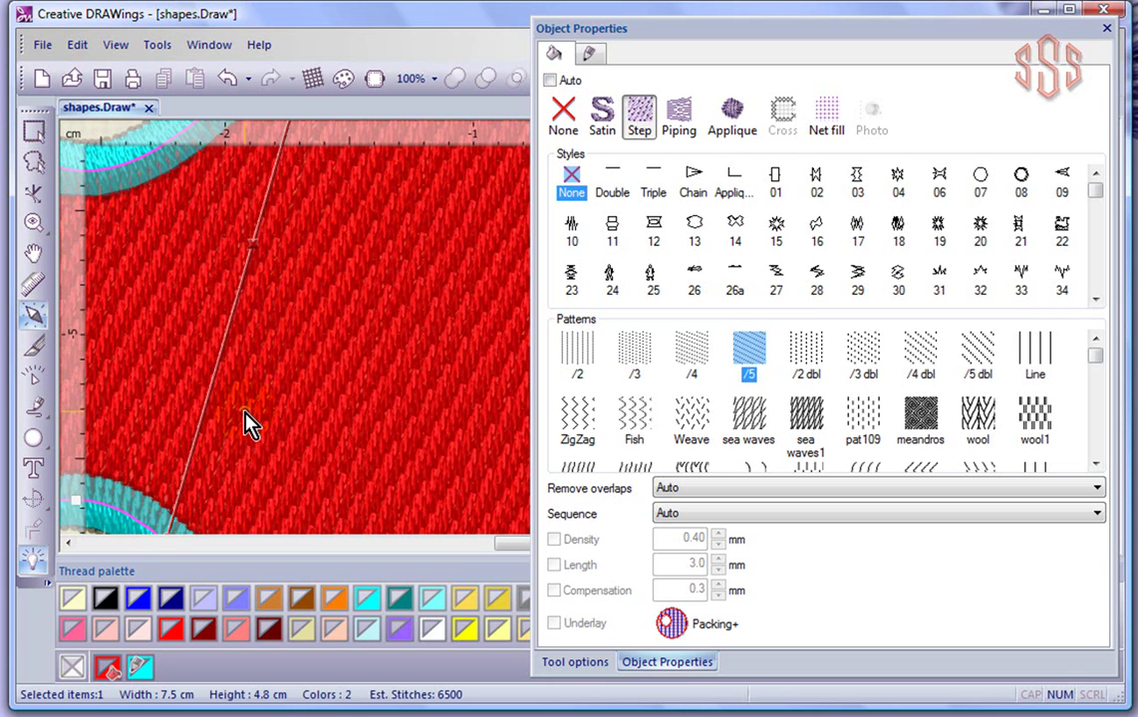
- Cycle the Step fill through patterns /4, /3, /2 dbl, /3 dbl, /4 dbl and /5 dbl
click(743, 379)
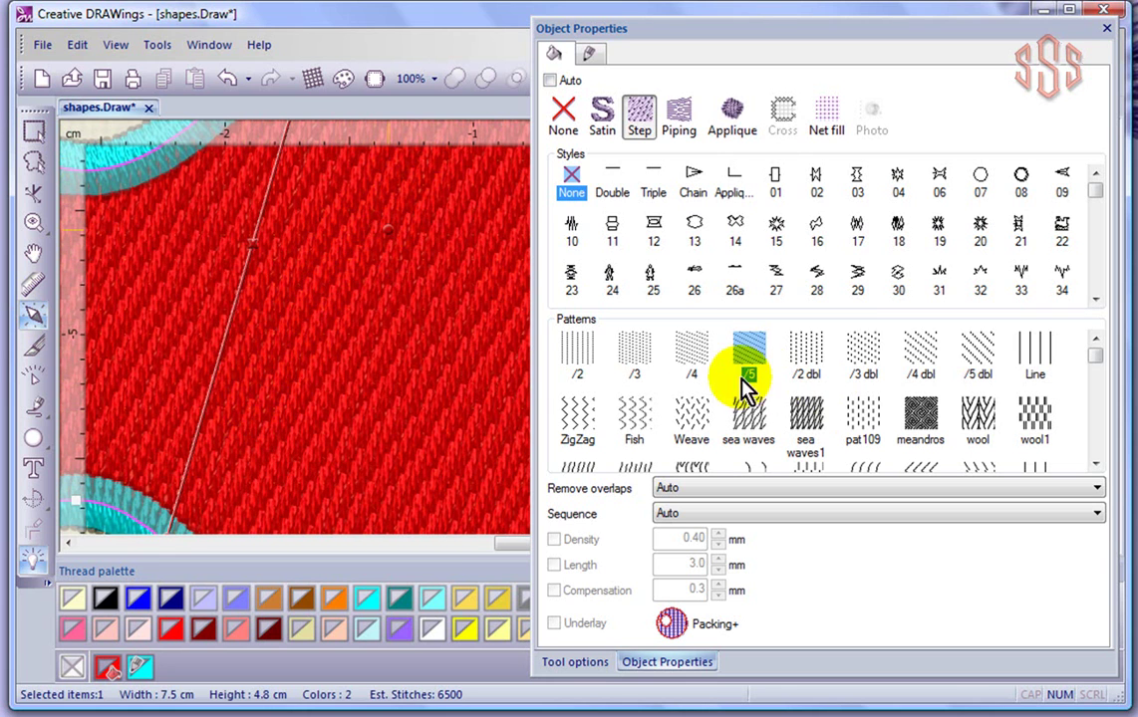
click(693, 352)
click(635, 349)
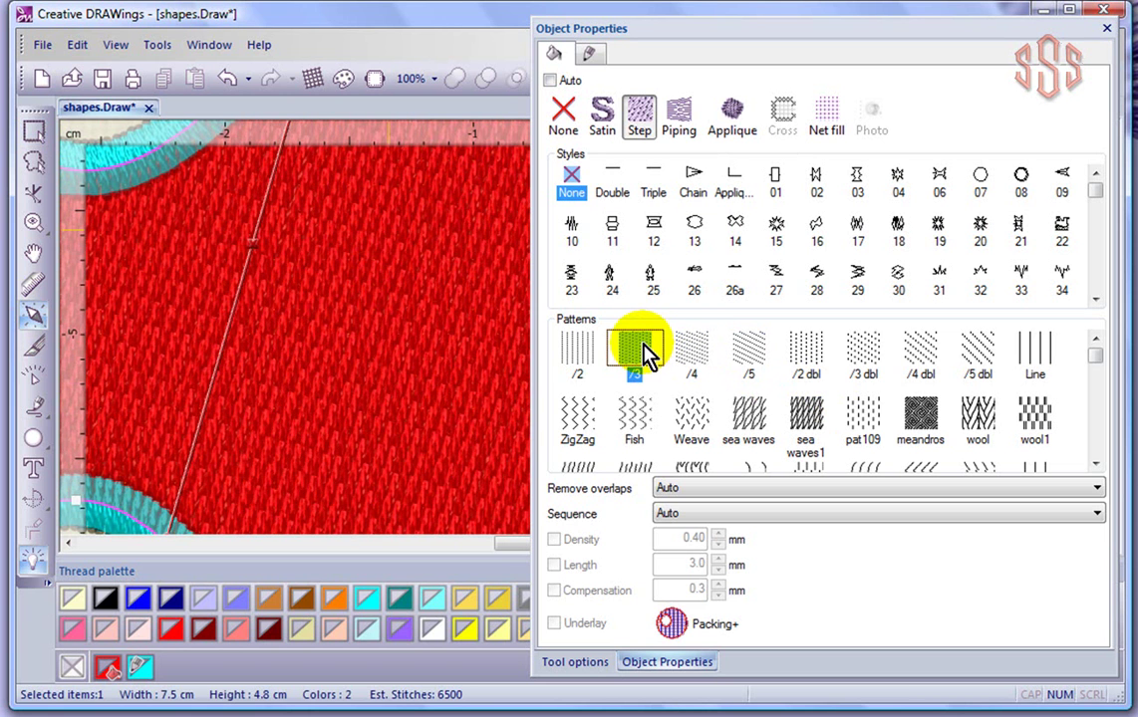
click(822, 354)
click(813, 354)
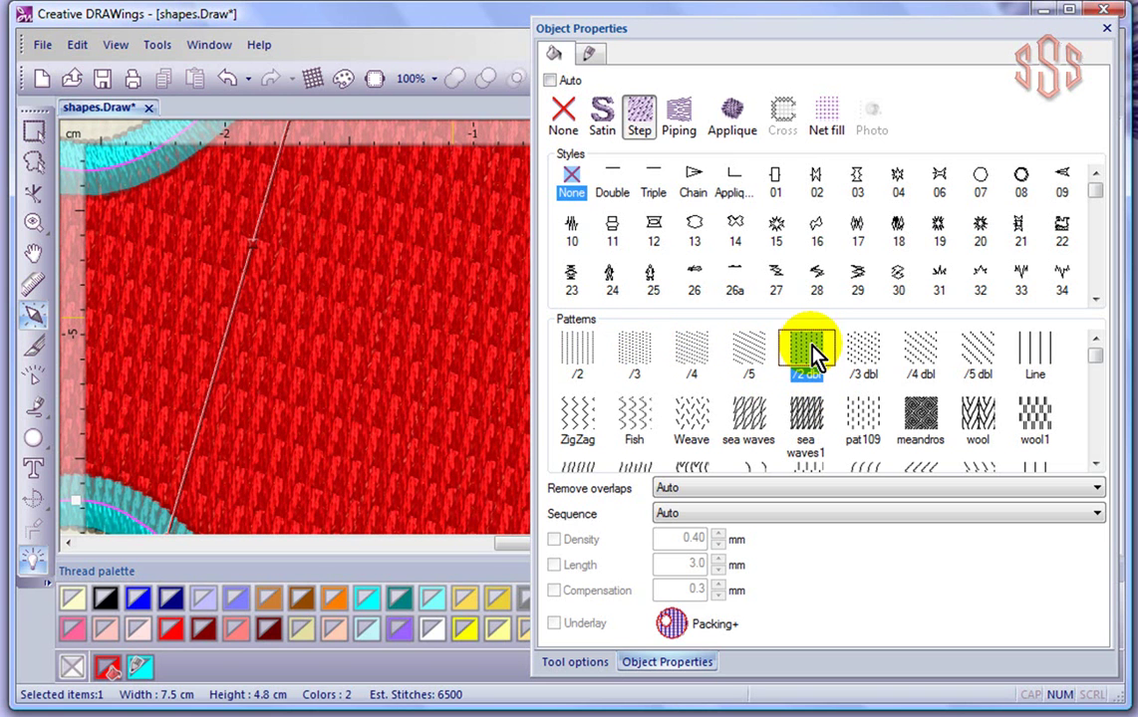
click(865, 353)
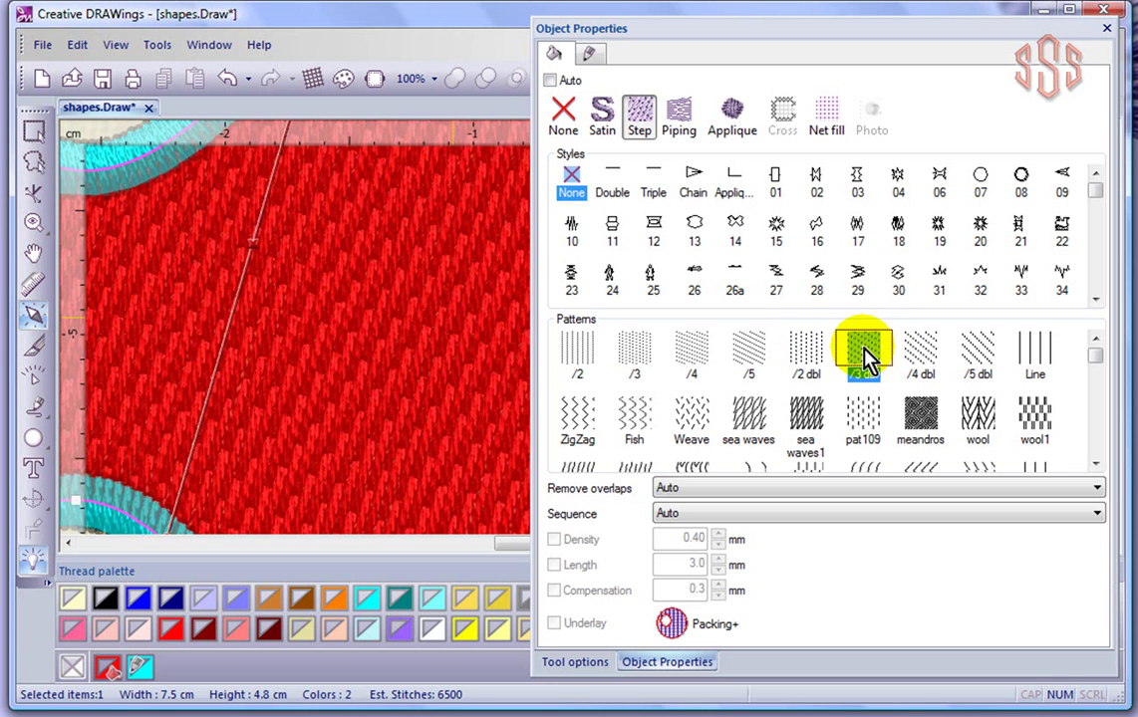
click(919, 351)
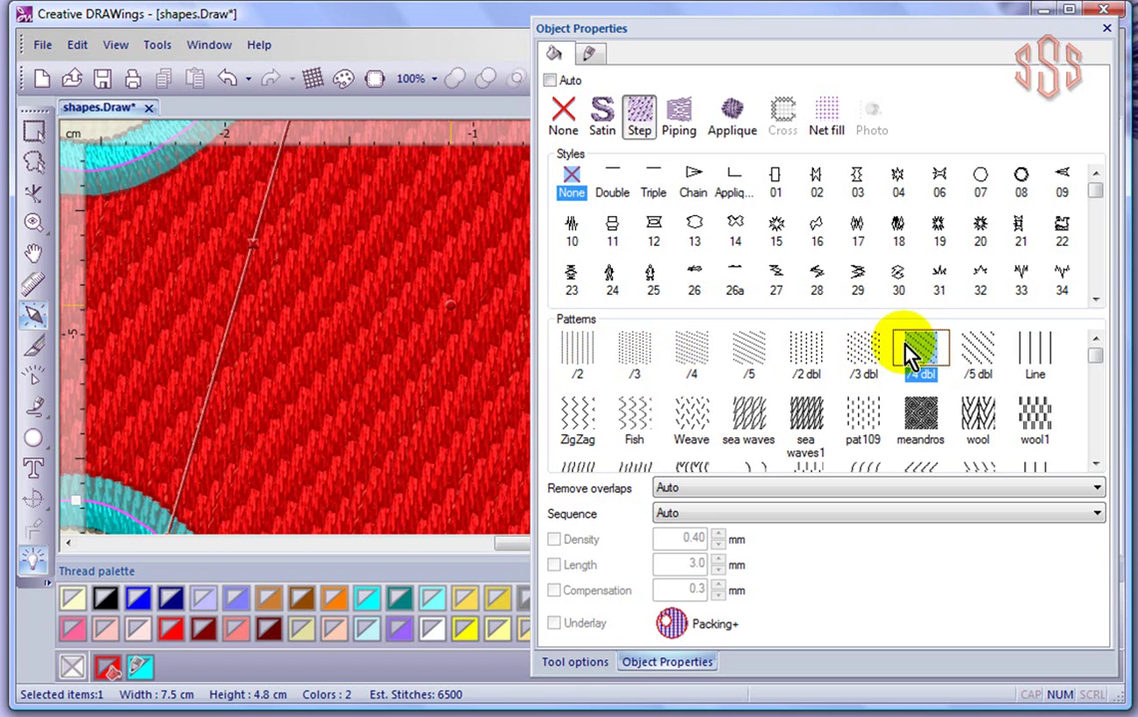
click(983, 357)
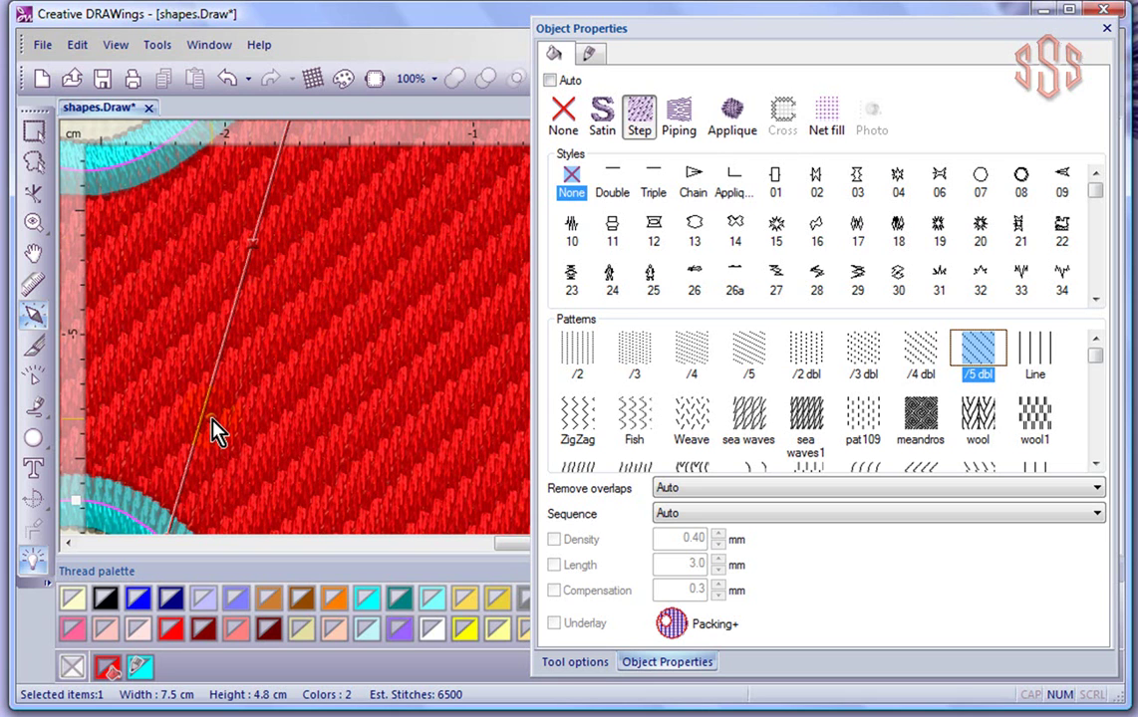
click(750, 384)
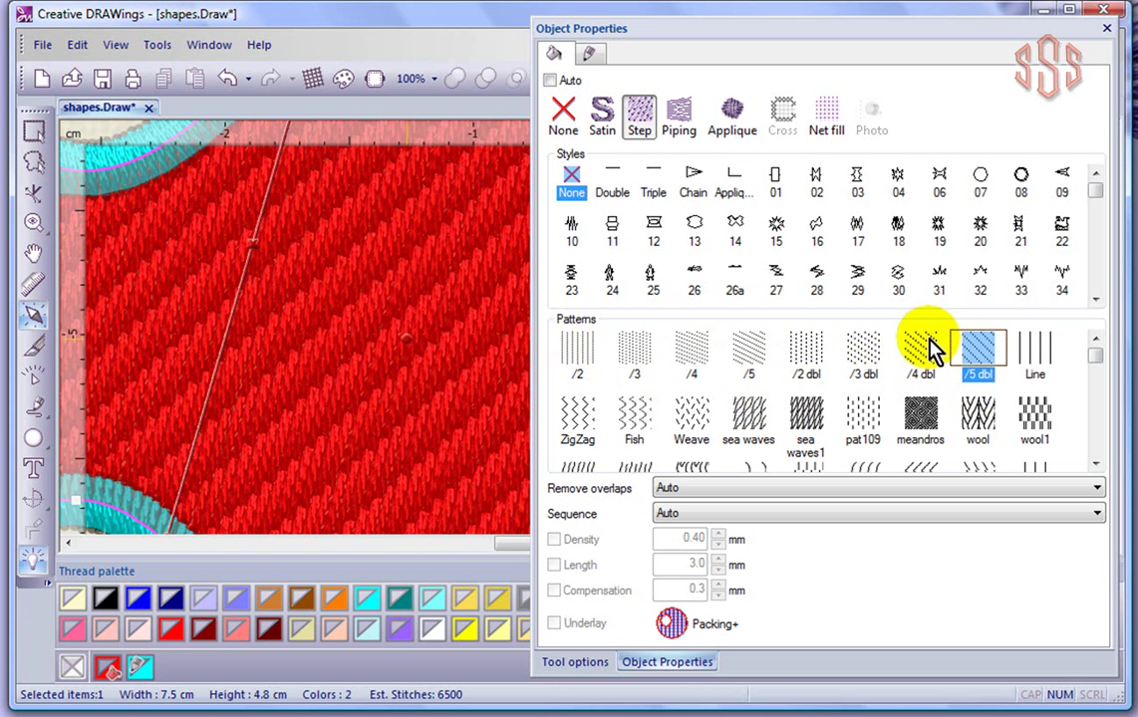
- Try the ZigZag, Fish and Weave patterns, ending on sea waves
scroll(385, 349, down, 2)
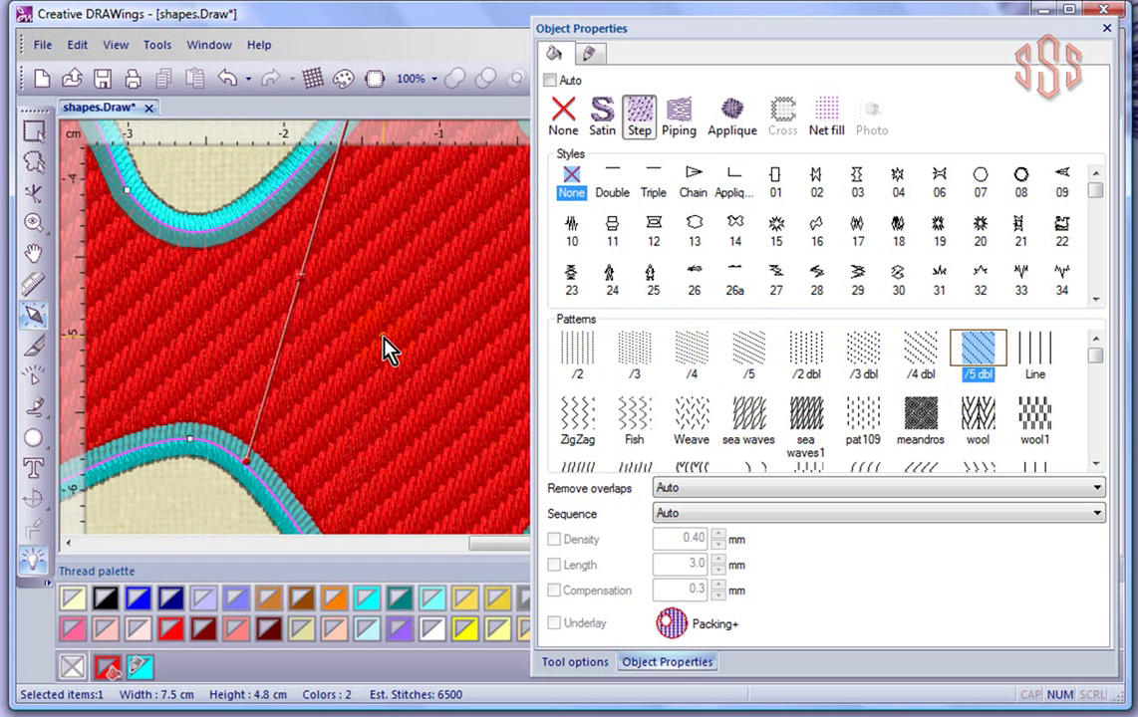
click(583, 418)
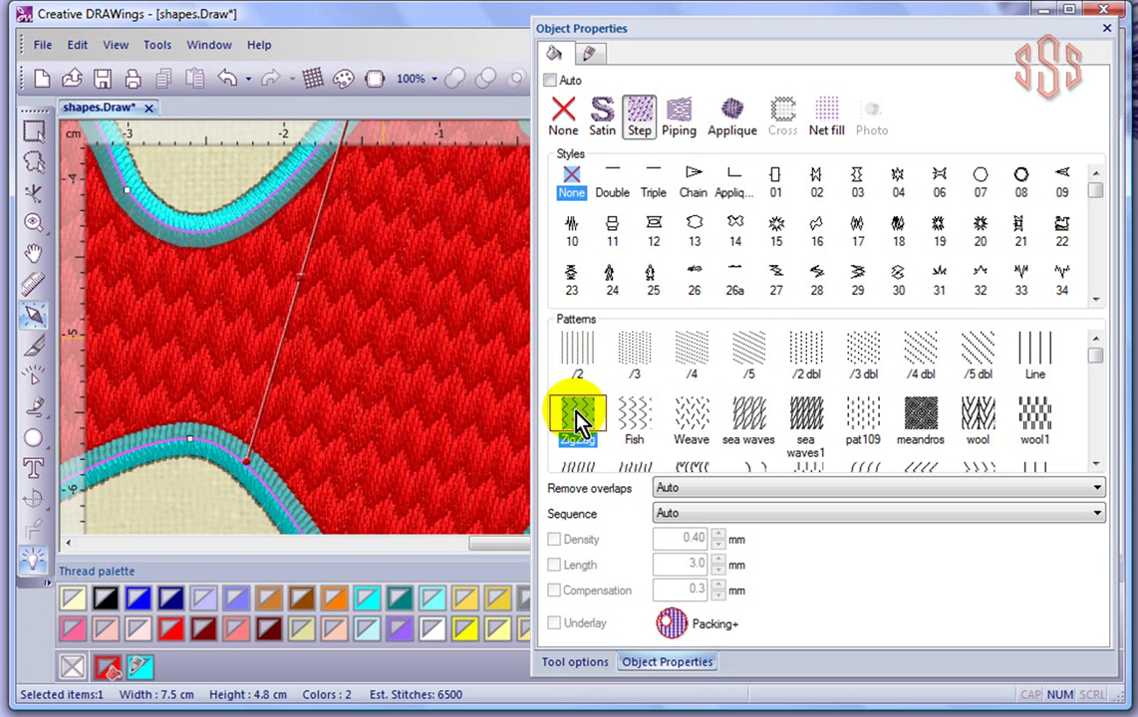
click(635, 416)
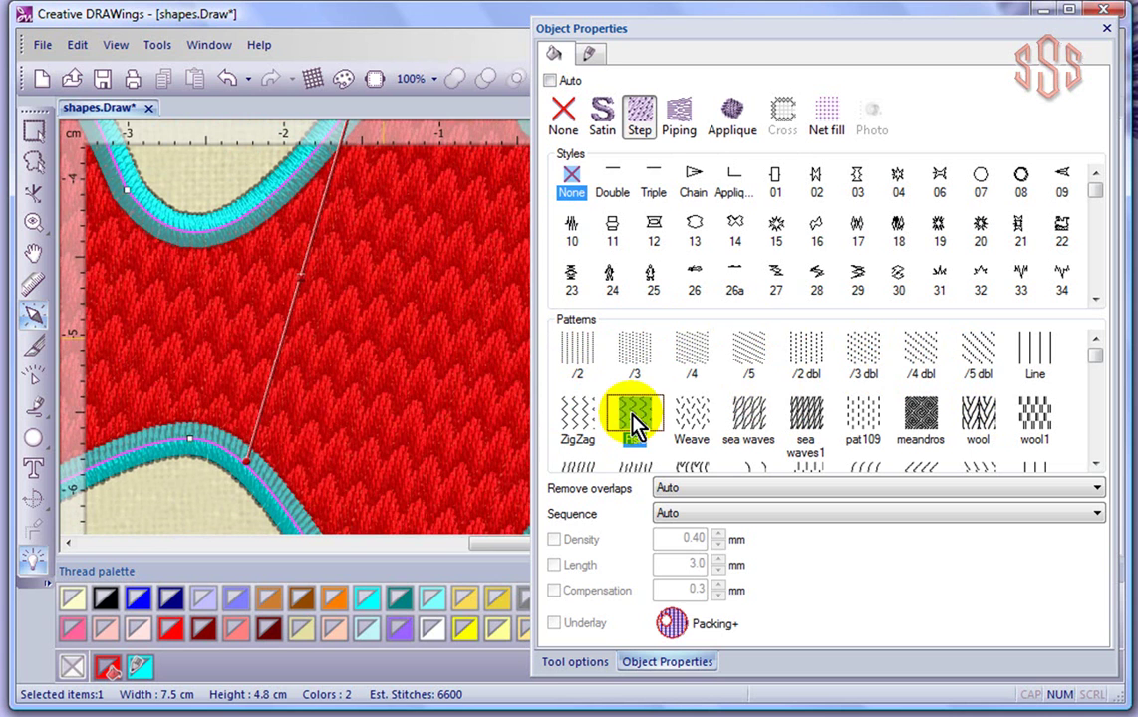
click(690, 421)
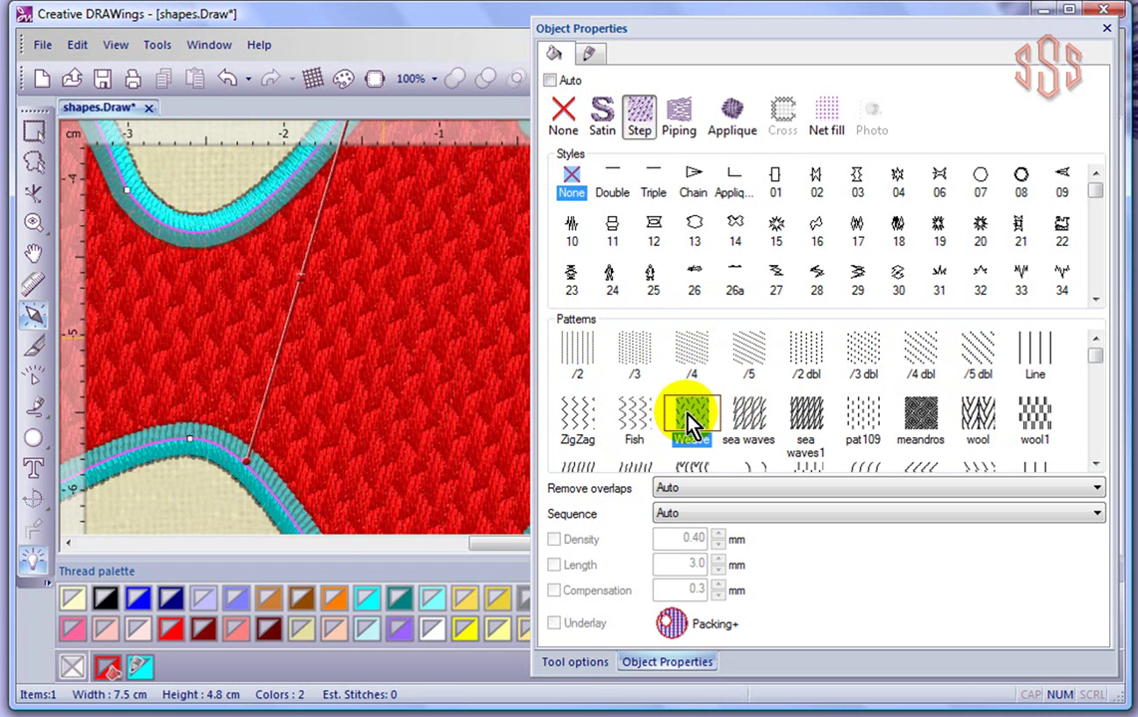
click(750, 419)
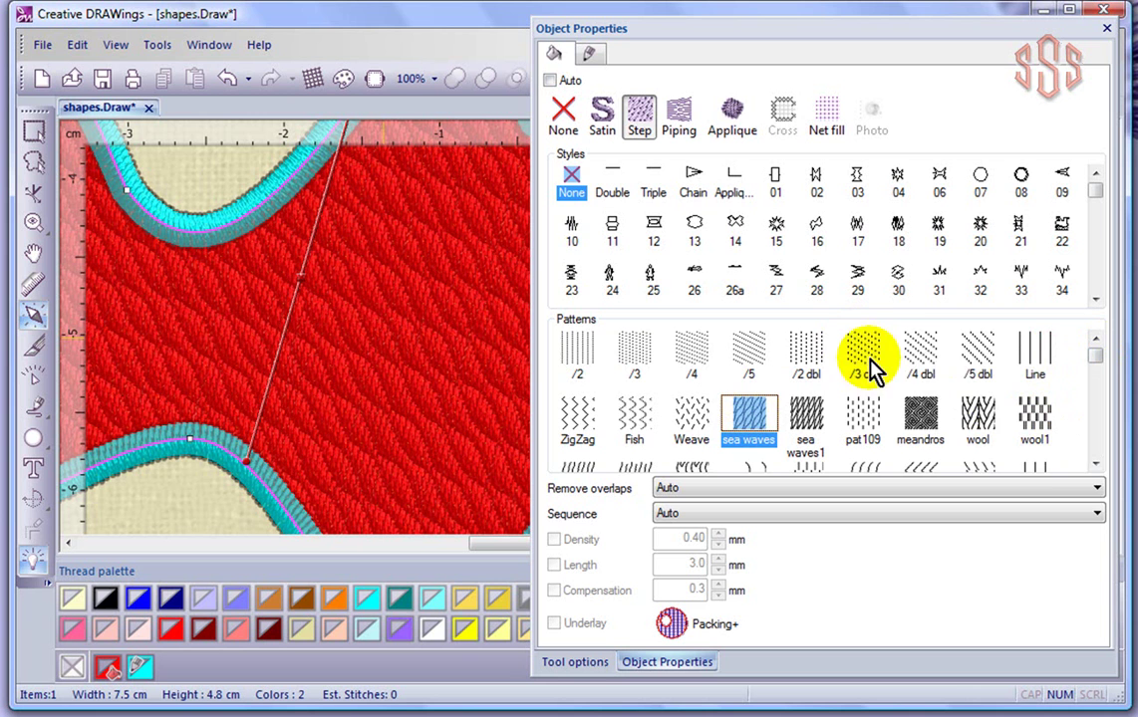
- Scroll down the Patterns list and try the FF1, R10 hexagon and R9 patterns
click(1095, 466)
click(1095, 466)
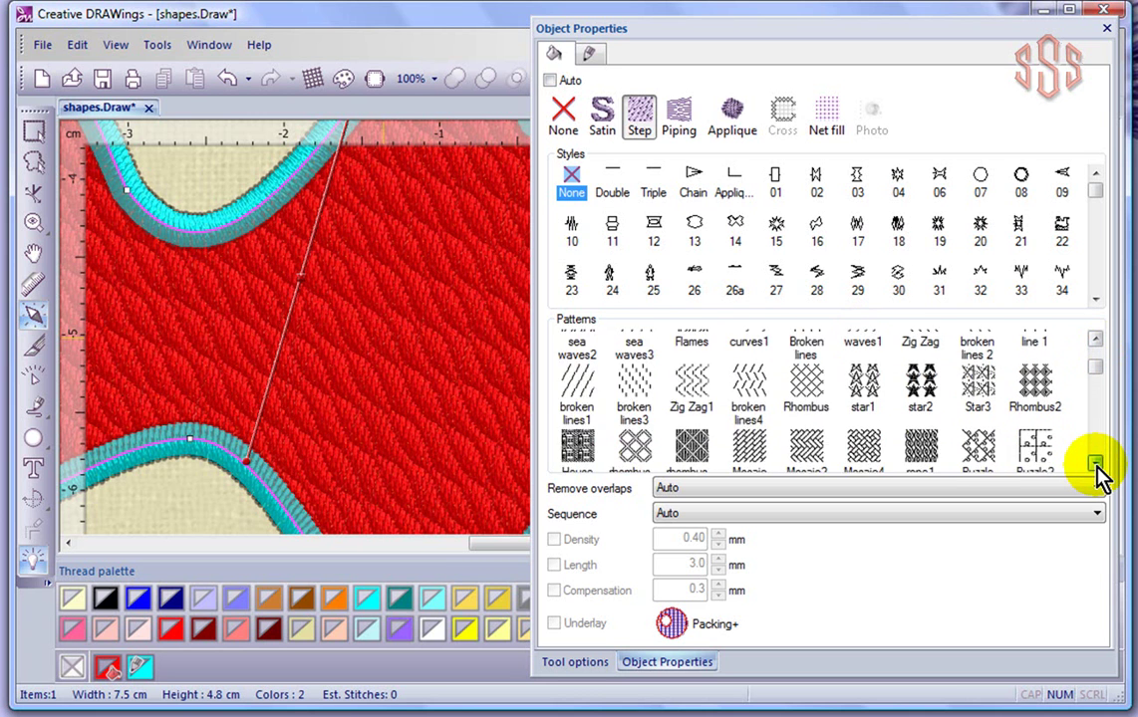
click(1095, 465)
click(1095, 465)
click(1095, 465)
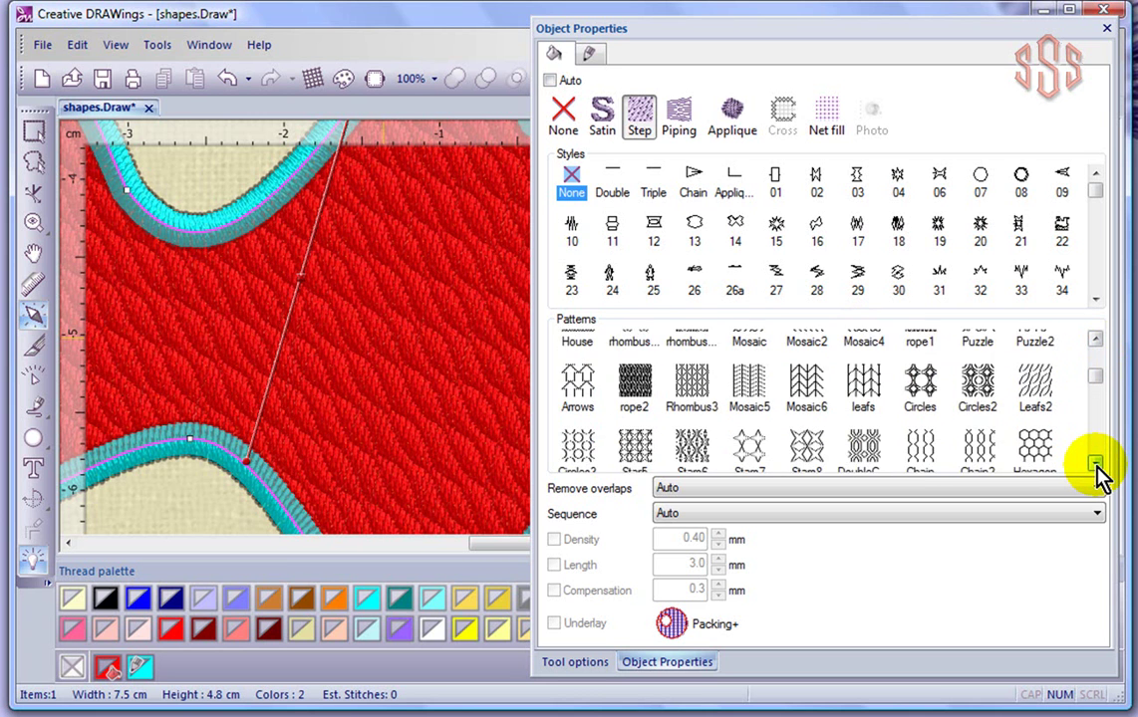
click(1095, 466)
click(1096, 465)
click(1095, 466)
click(1095, 465)
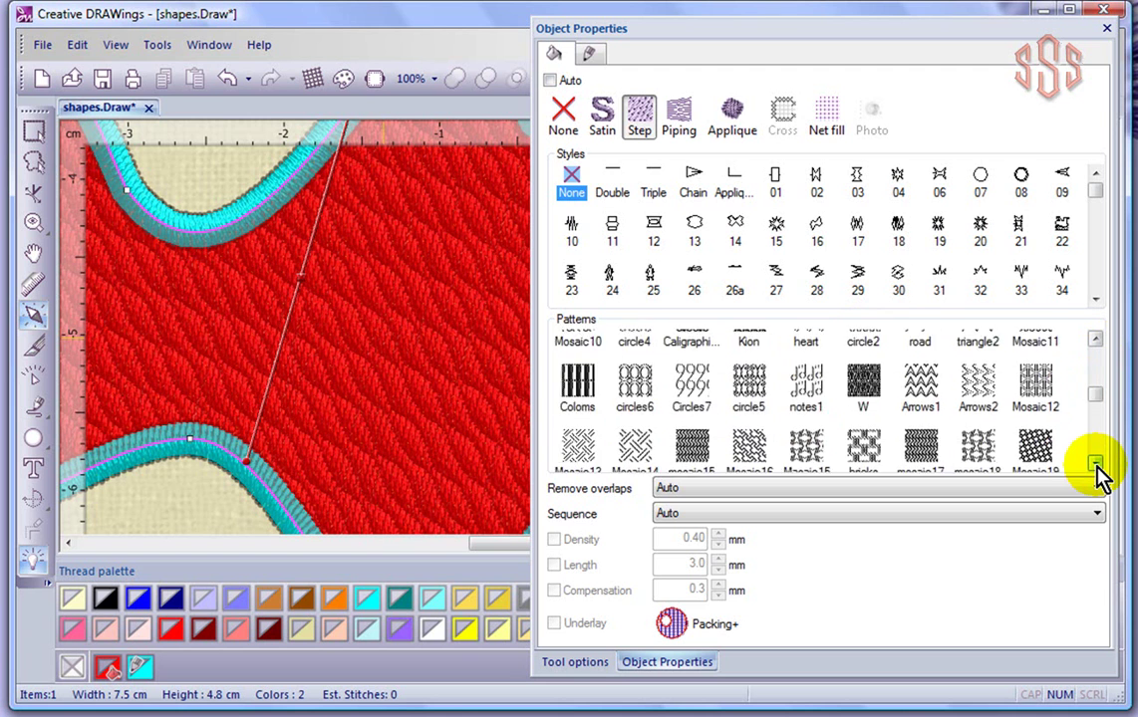
click(1095, 465)
click(1095, 465)
click(1096, 465)
click(1095, 465)
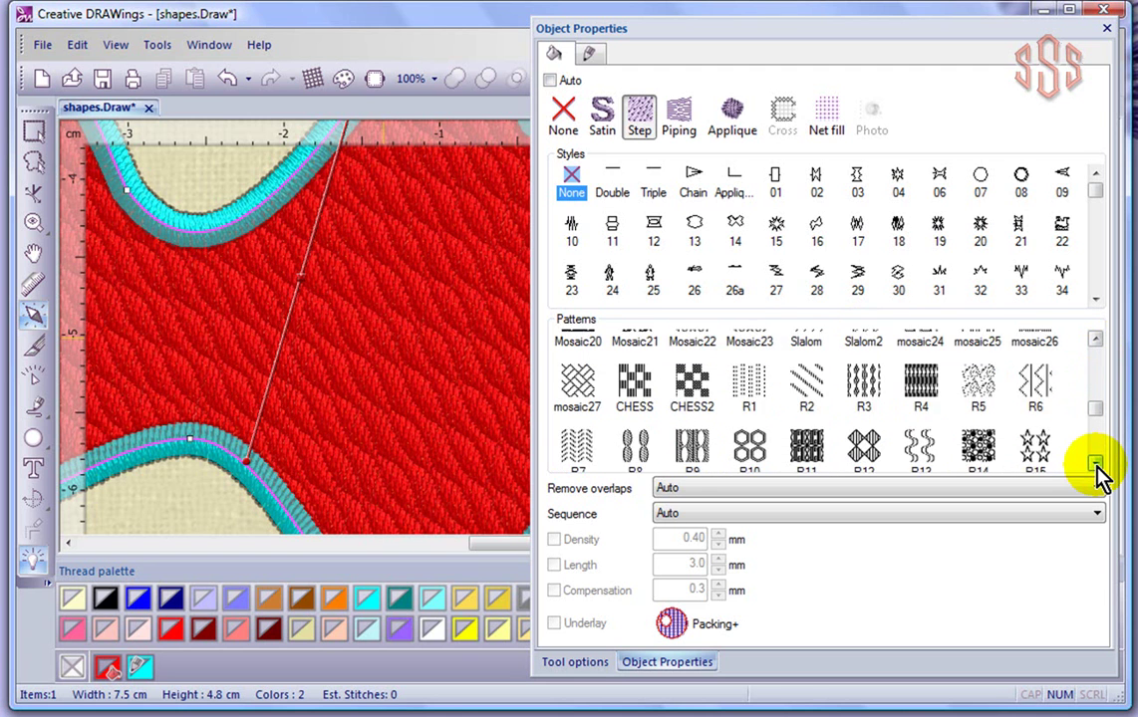
click(1095, 465)
click(1095, 466)
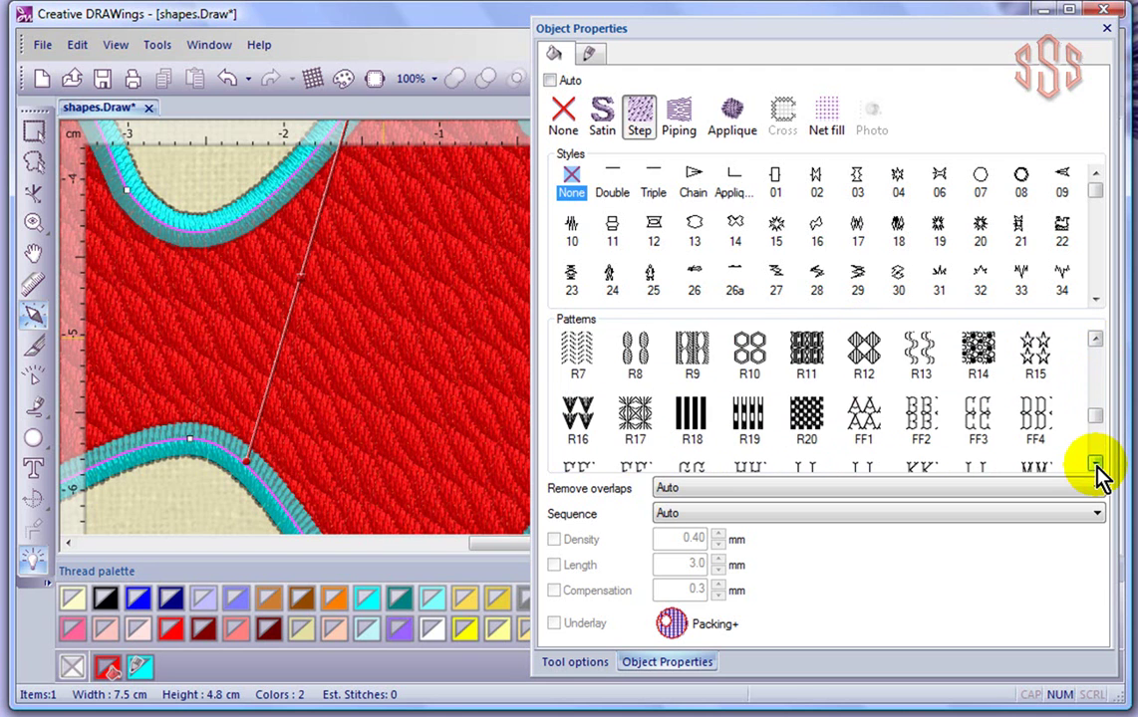
click(863, 414)
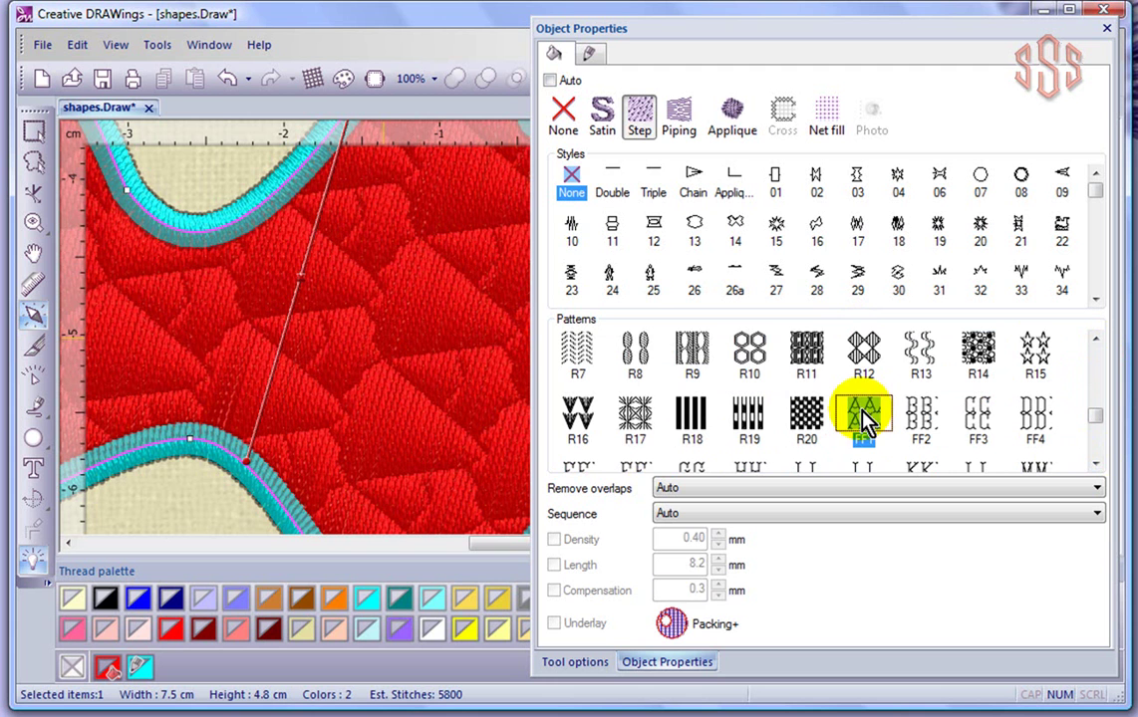
click(752, 355)
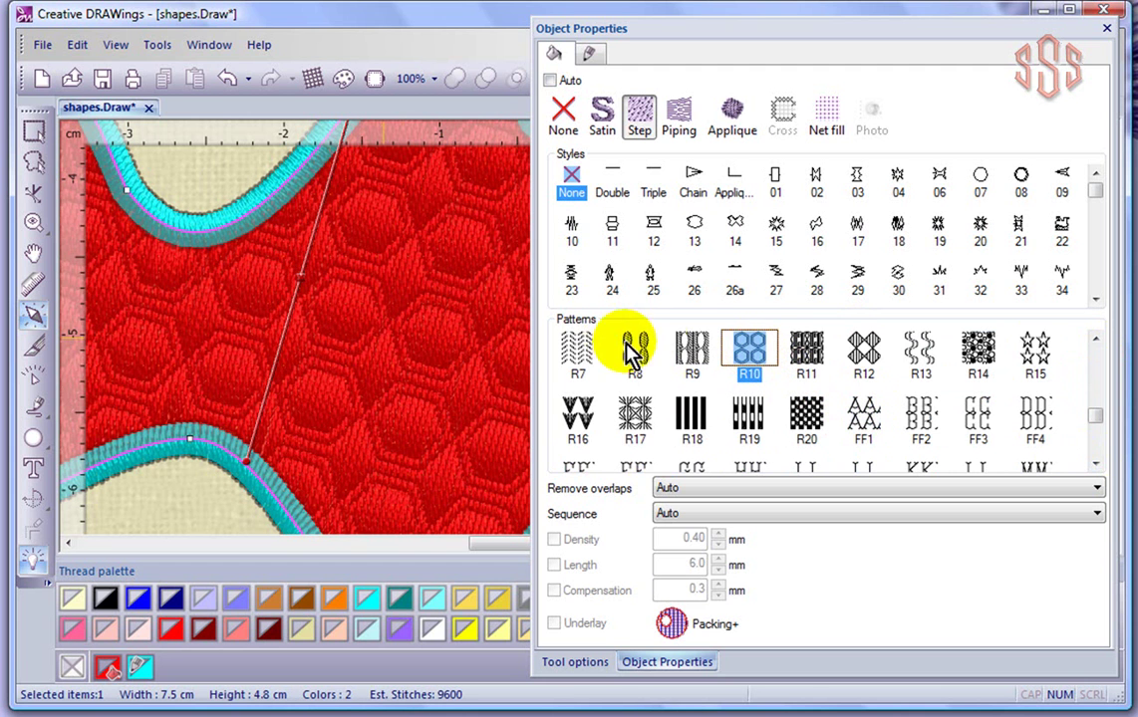
click(693, 349)
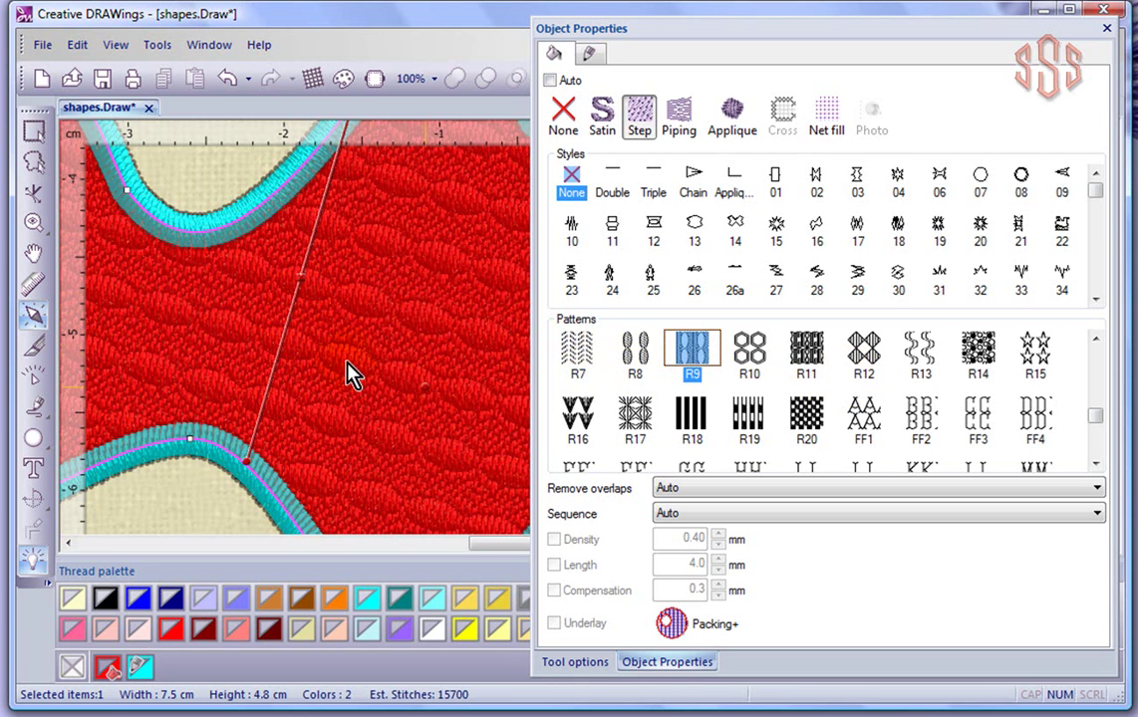
- Apply the R20 pattern to the Step fill for a blocky woven texture
scroll(393, 357, down, 1)
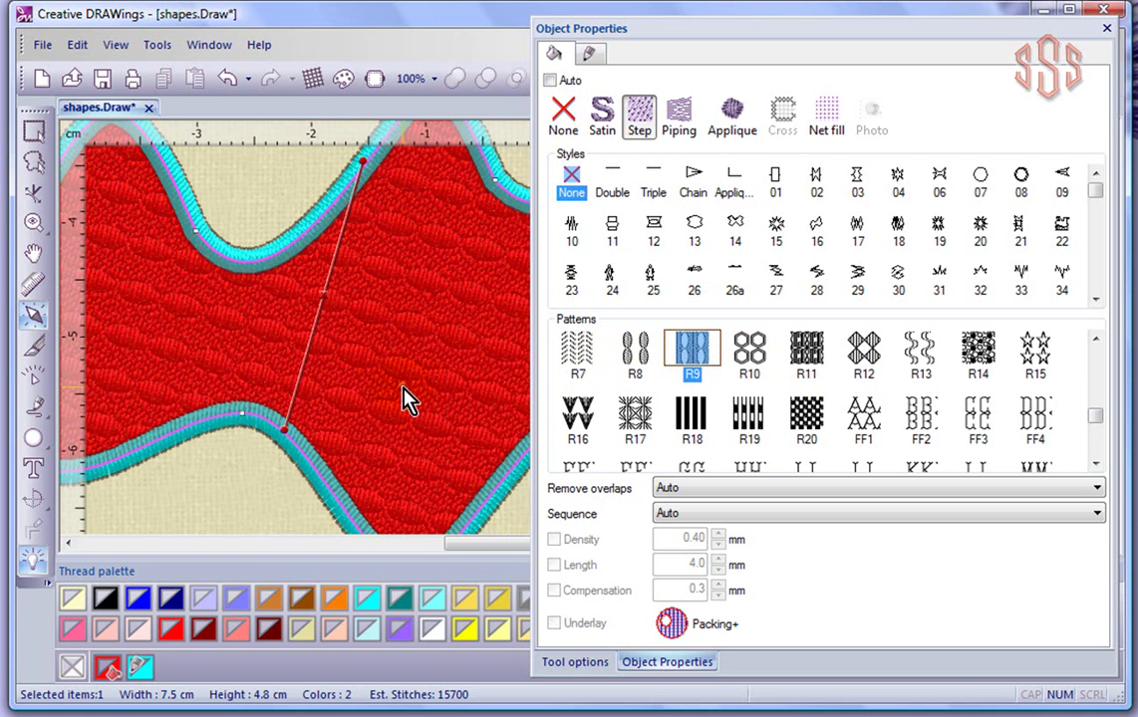
scroll(405, 396, up, 1)
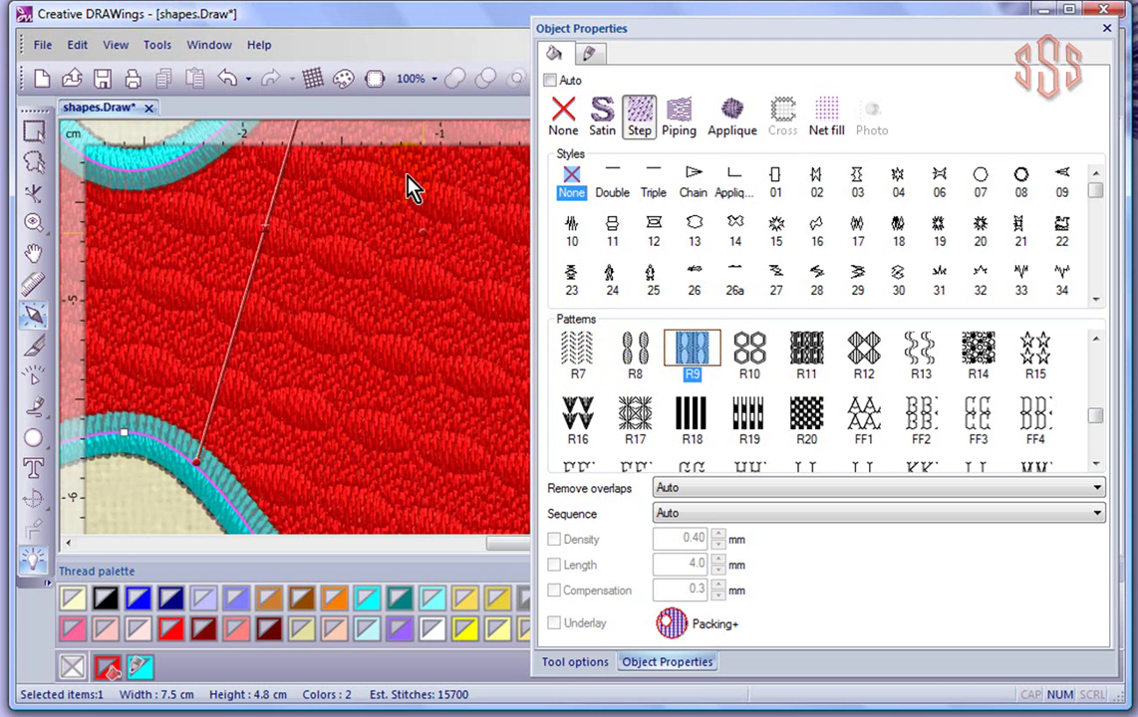
click(809, 416)
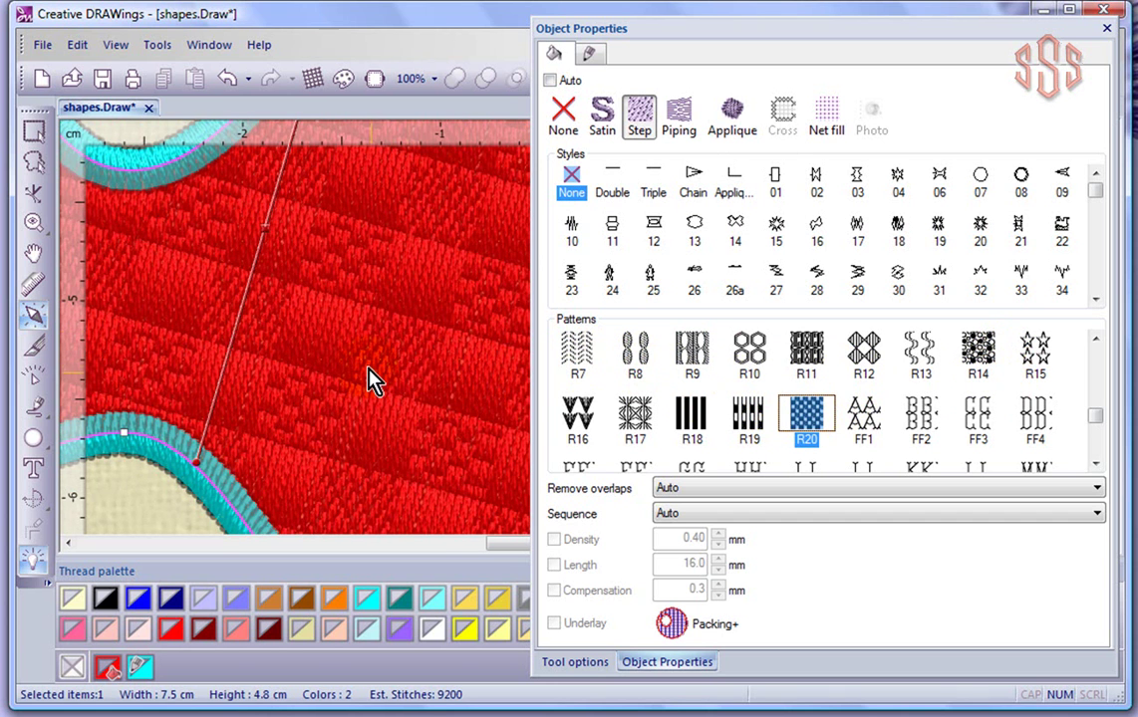
scroll(368, 379, down, 1)
scroll(369, 380, down, 1)
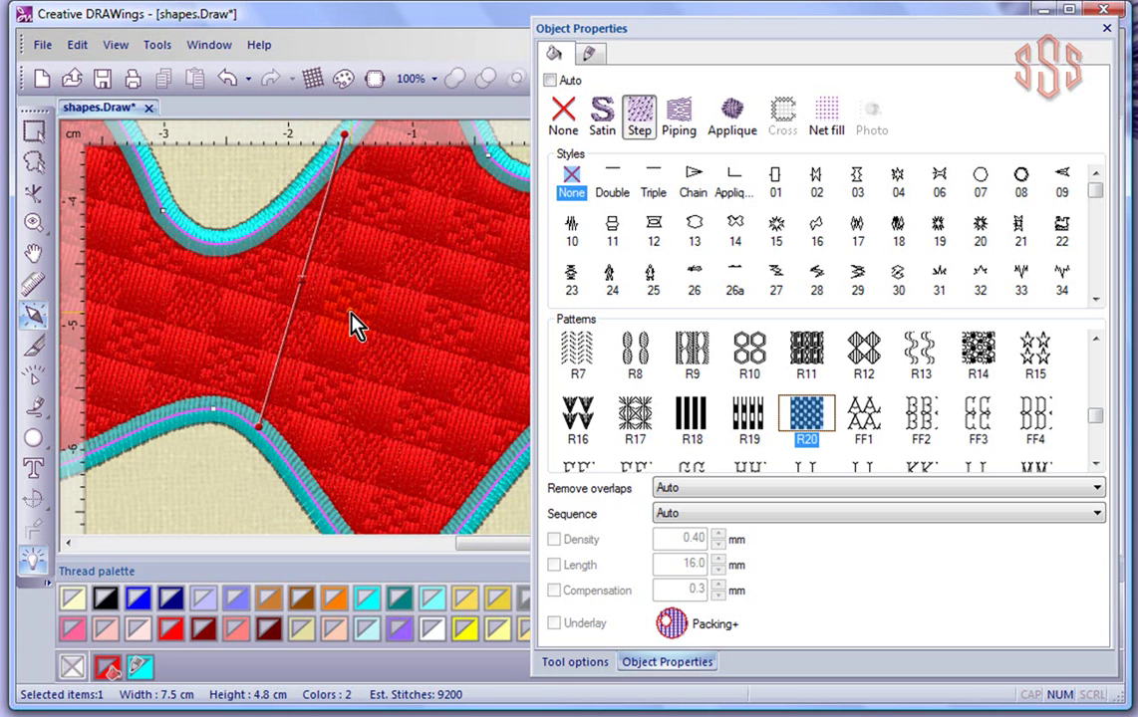
scroll(351, 326, down, 2)
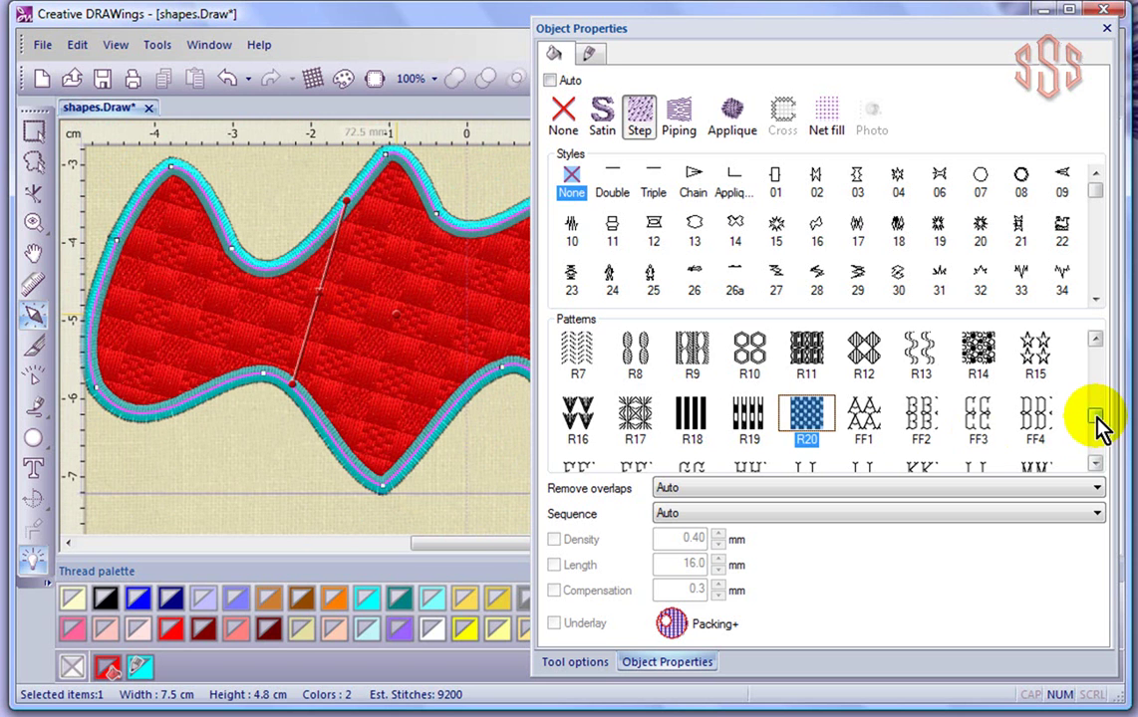
drag(1099, 426, 1096, 347)
- Set the Step fill to pattern /2, try styles Chain and 16, then settle on style 15
click(582, 351)
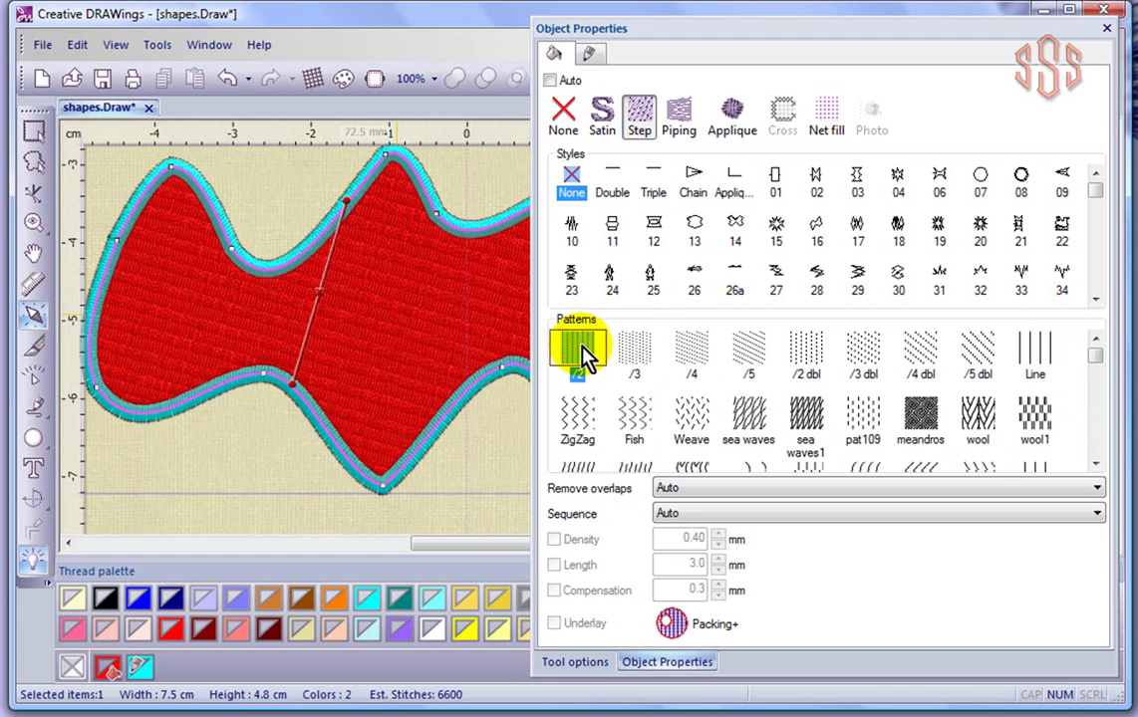
click(354, 182)
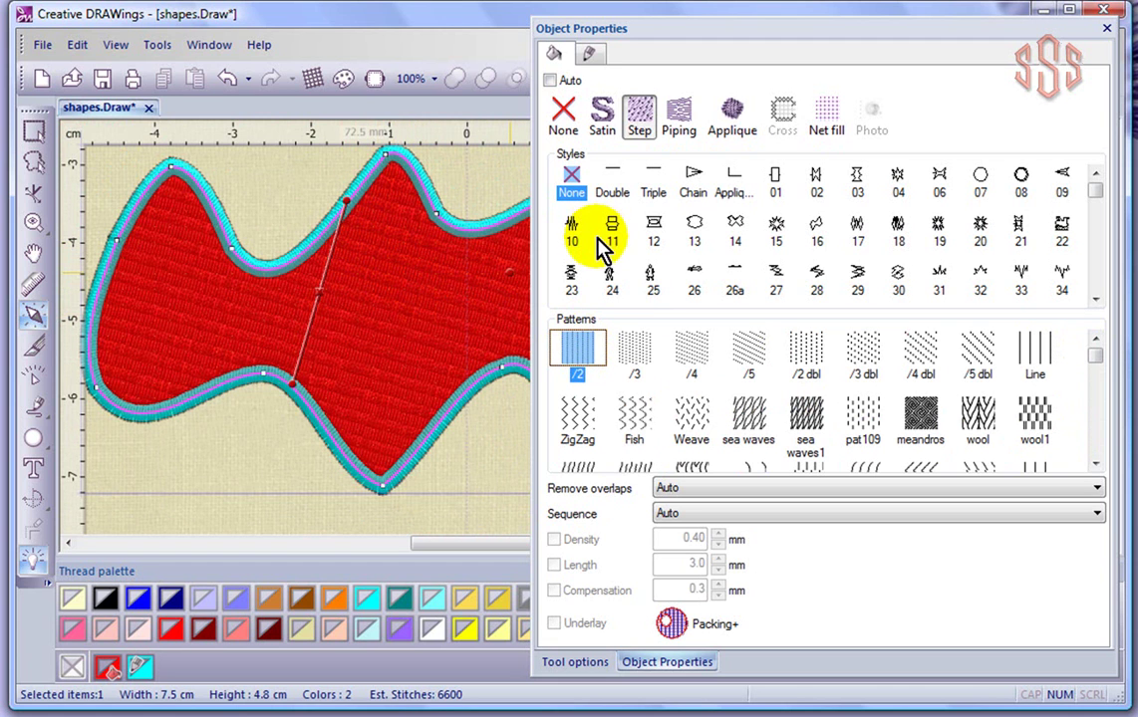
click(694, 186)
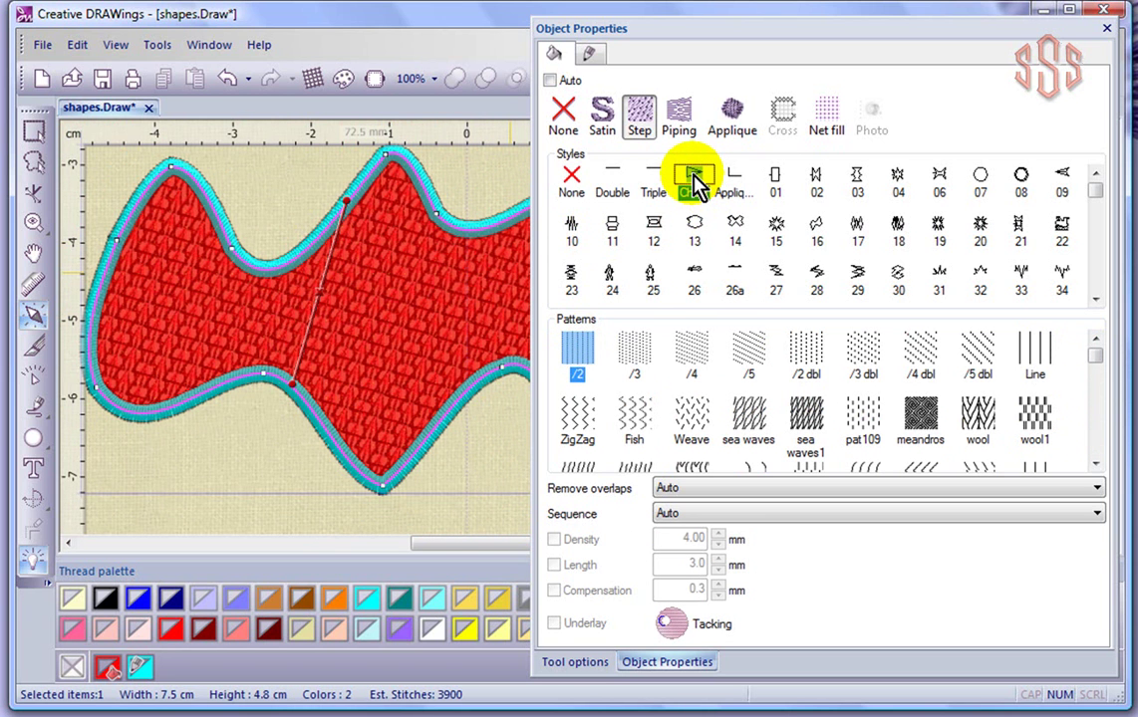
scroll(399, 297, up, 1)
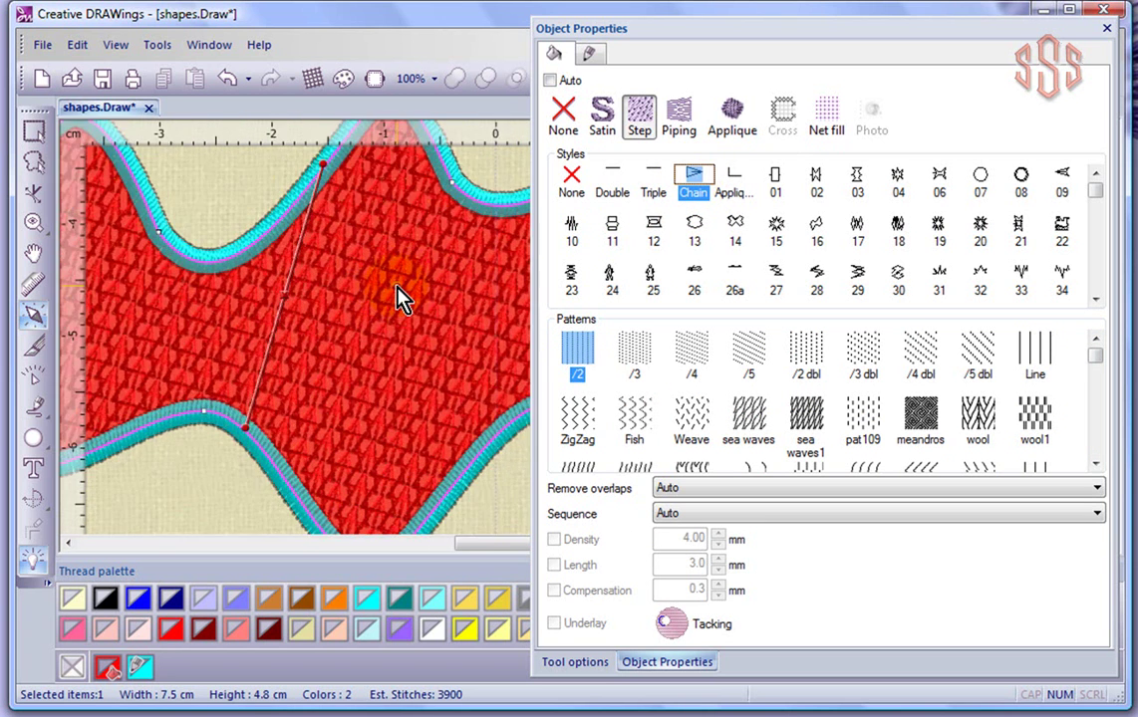
scroll(398, 297, up, 2)
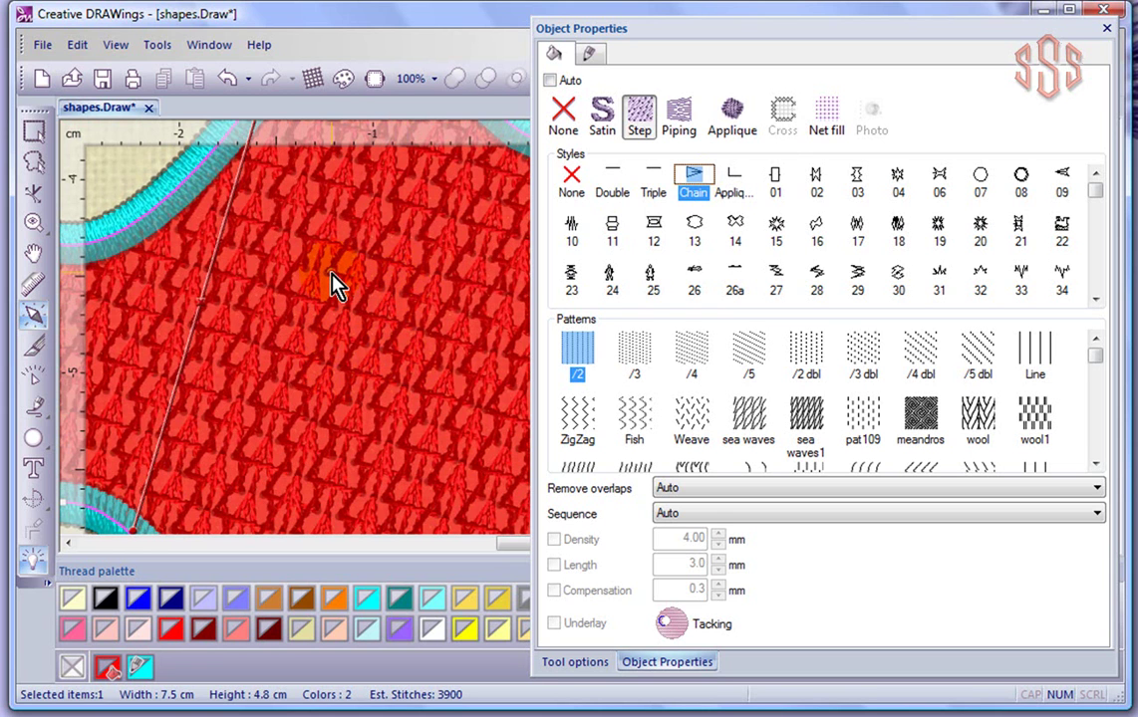
click(817, 229)
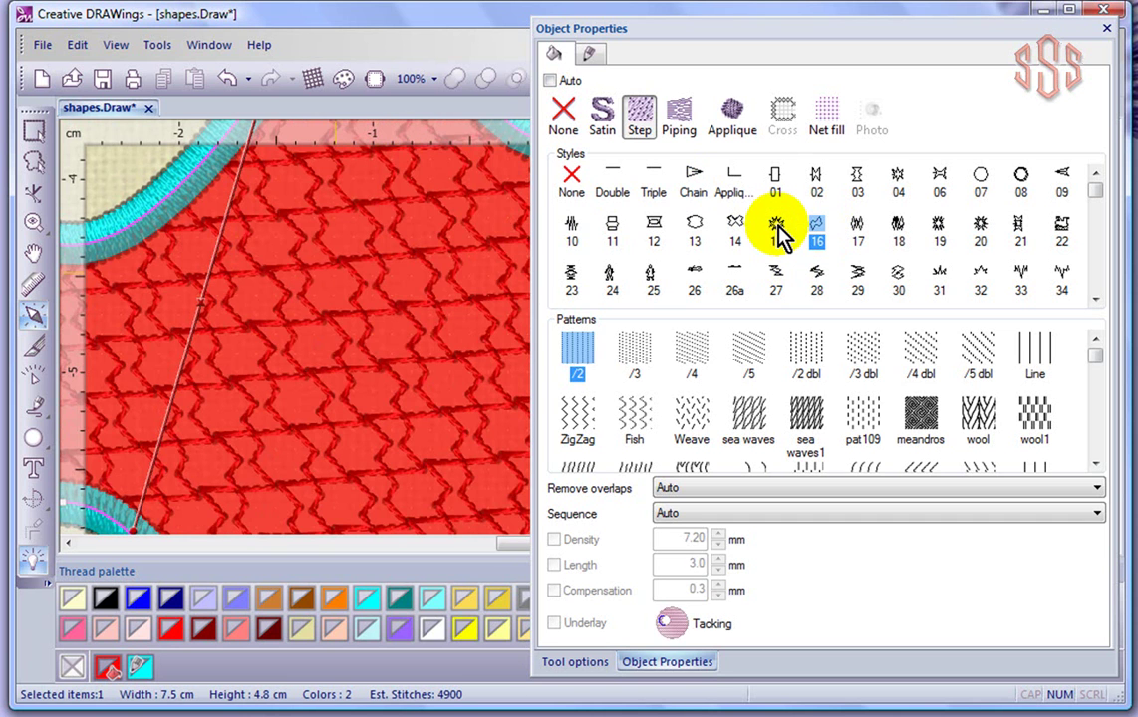
click(779, 230)
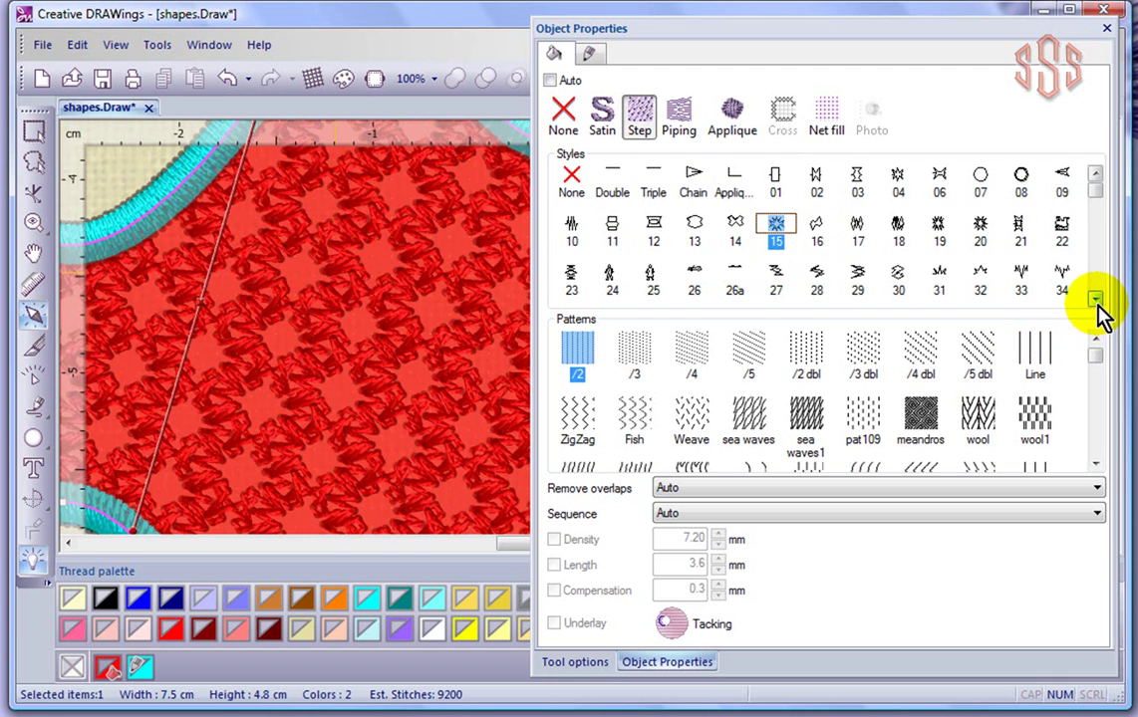
- Scroll down the Styles list and try fill styles 216 and 230
click(1096, 301)
click(1097, 301)
click(1096, 301)
click(1096, 301)
click(1097, 301)
click(1096, 301)
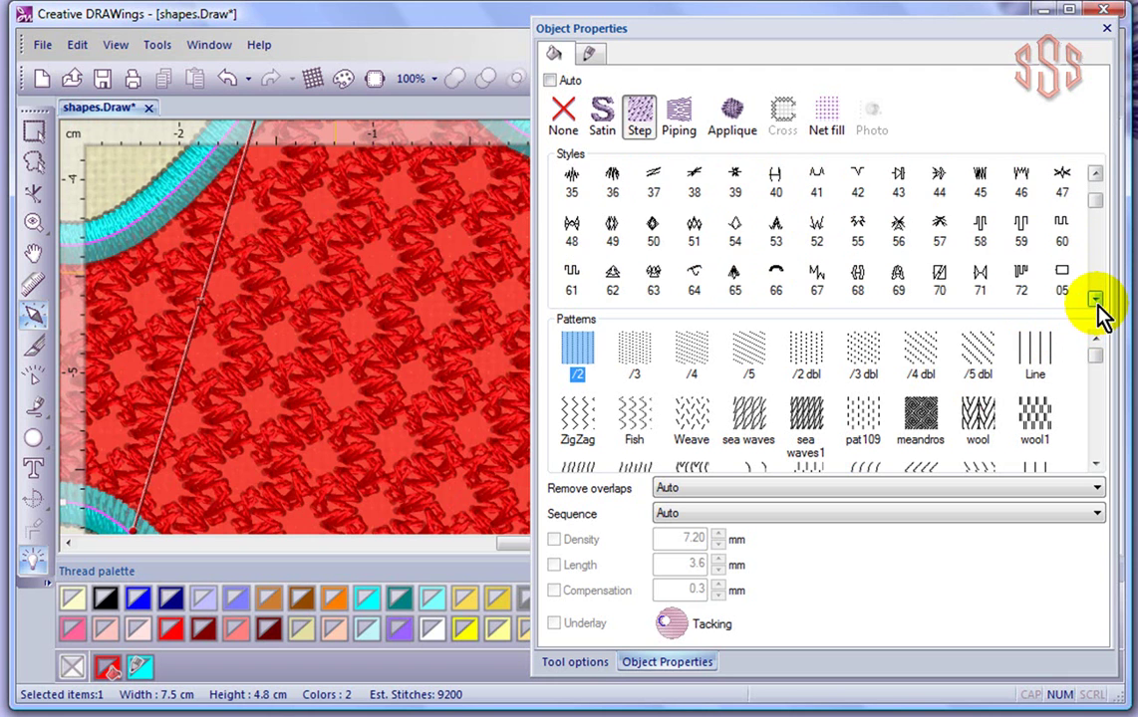
click(1096, 301)
click(1097, 301)
click(1097, 301)
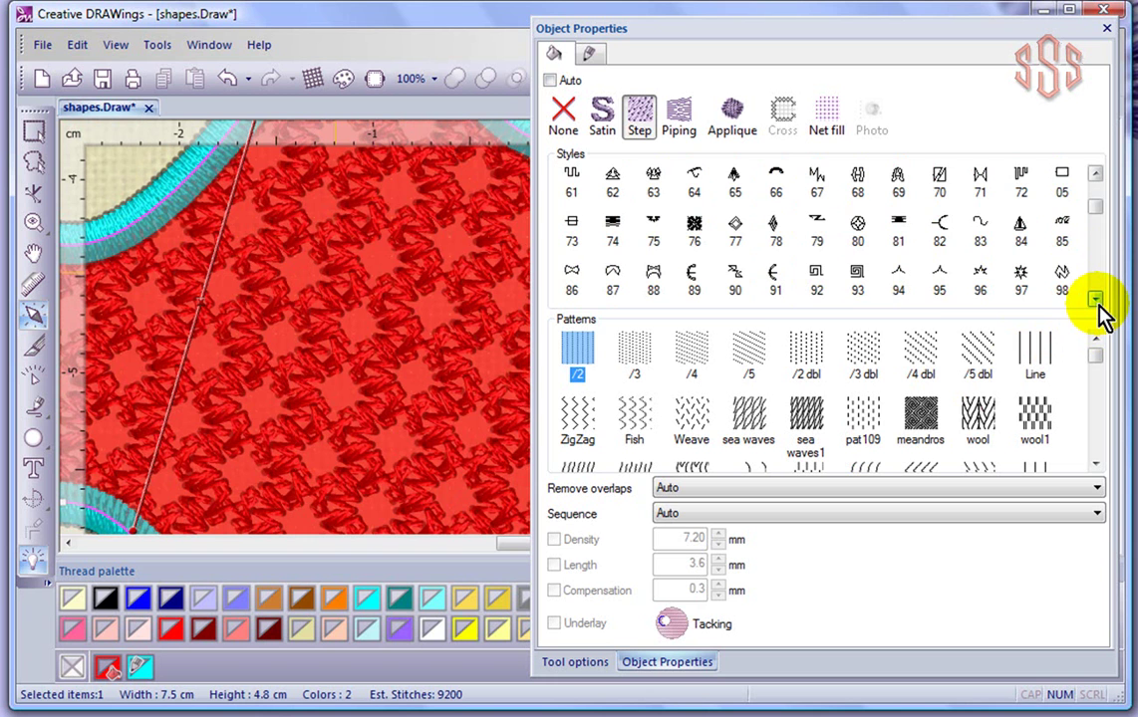
click(1096, 301)
click(1096, 301)
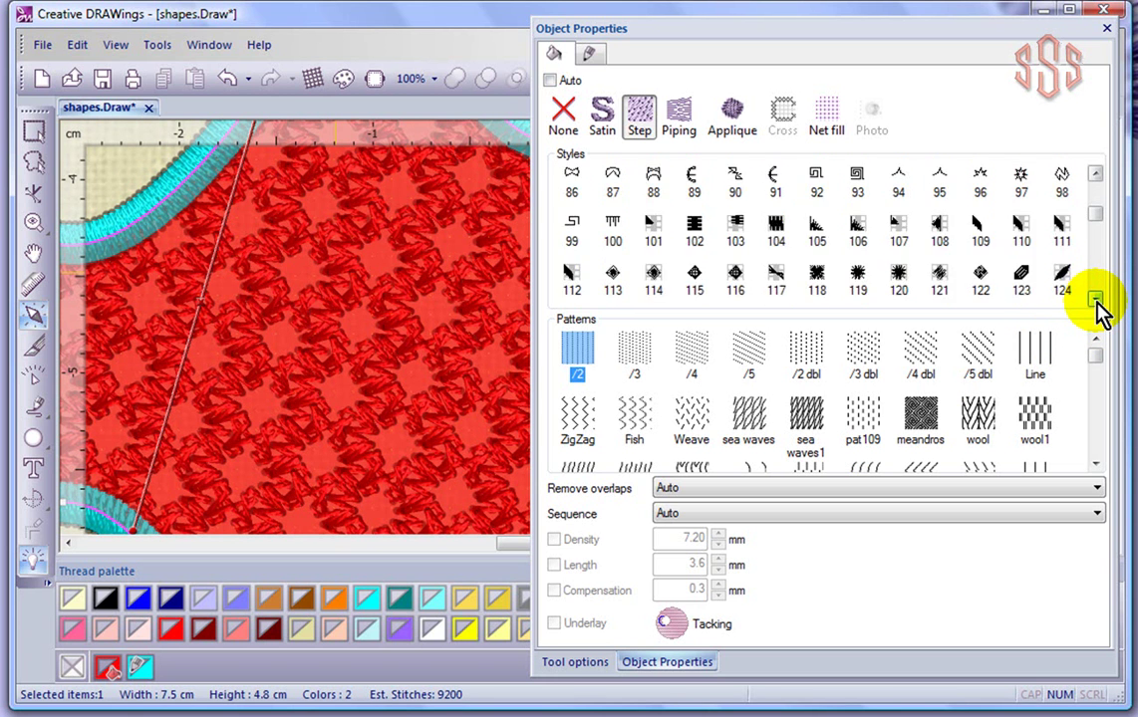
click(1096, 301)
click(1097, 300)
click(1096, 301)
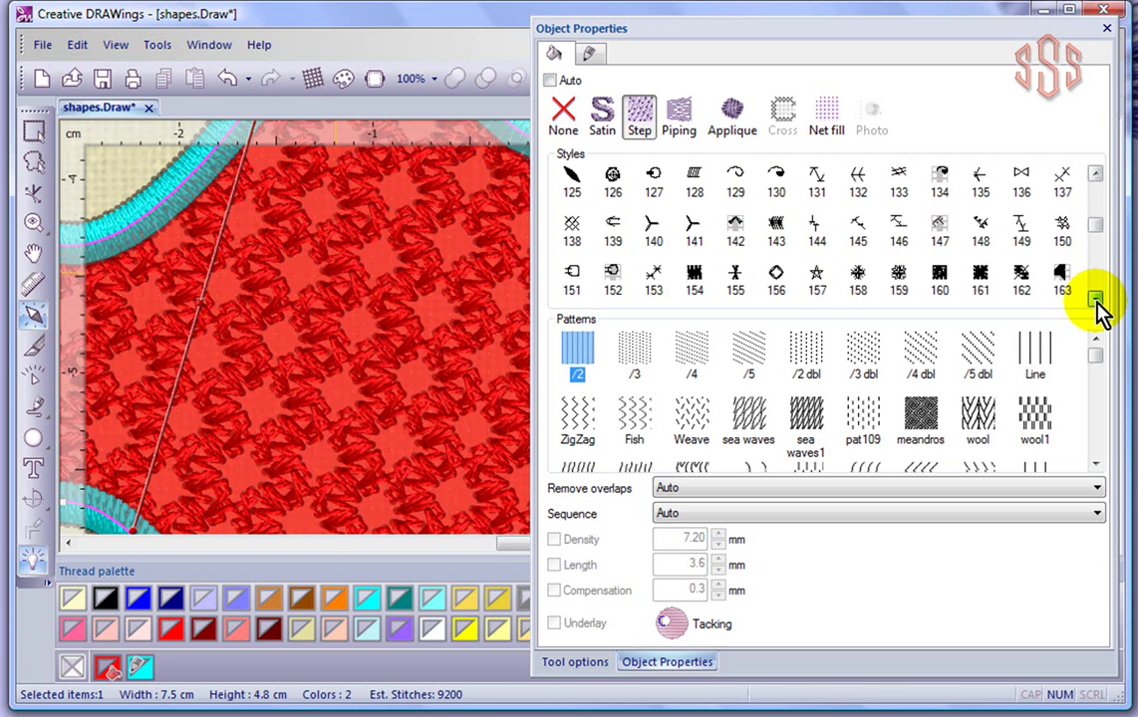
click(1096, 301)
click(1096, 301)
click(1096, 301)
click(1096, 301)
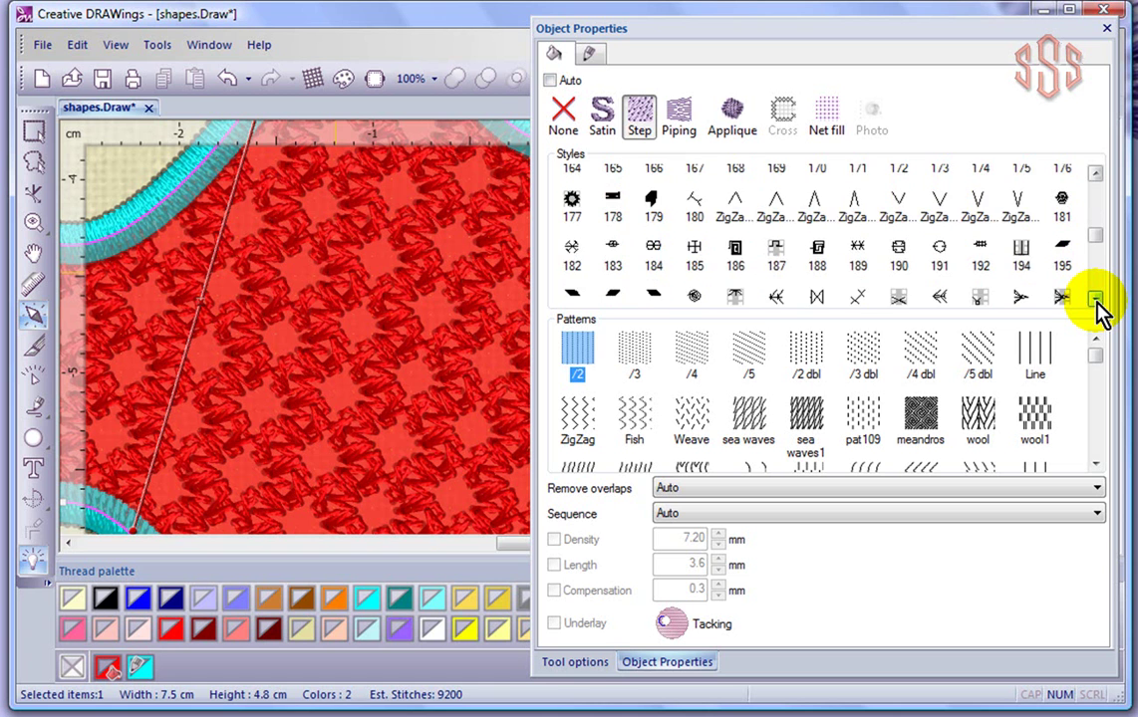
click(1096, 301)
click(1096, 301)
click(1096, 301)
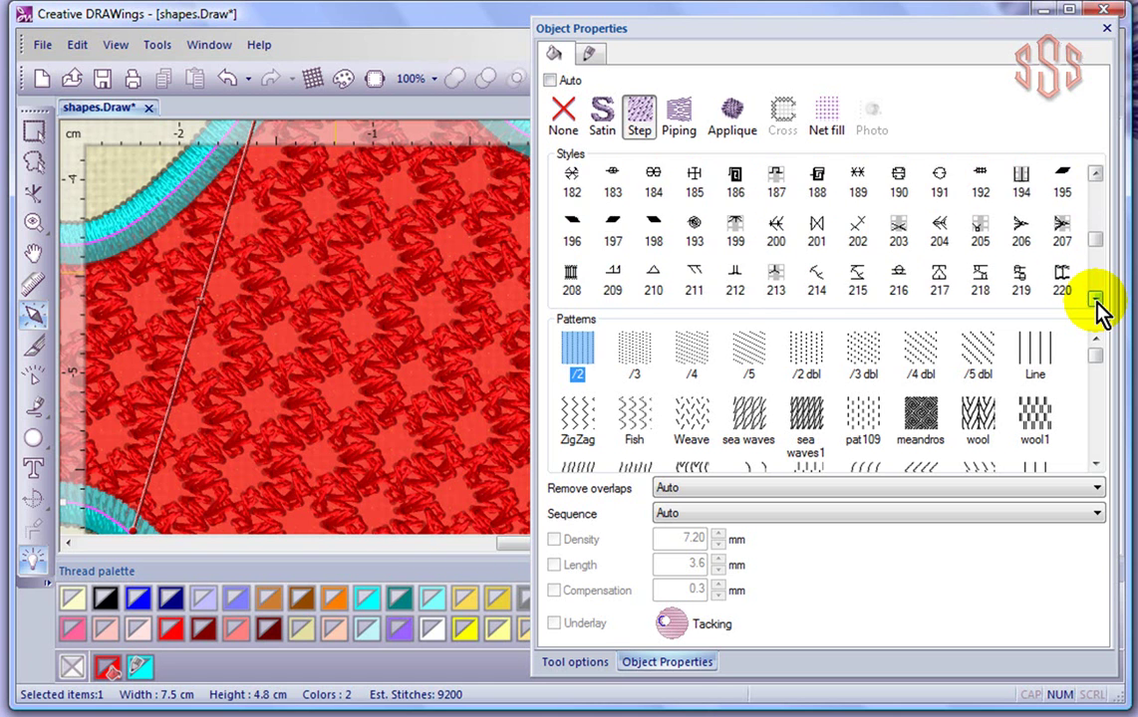
click(900, 261)
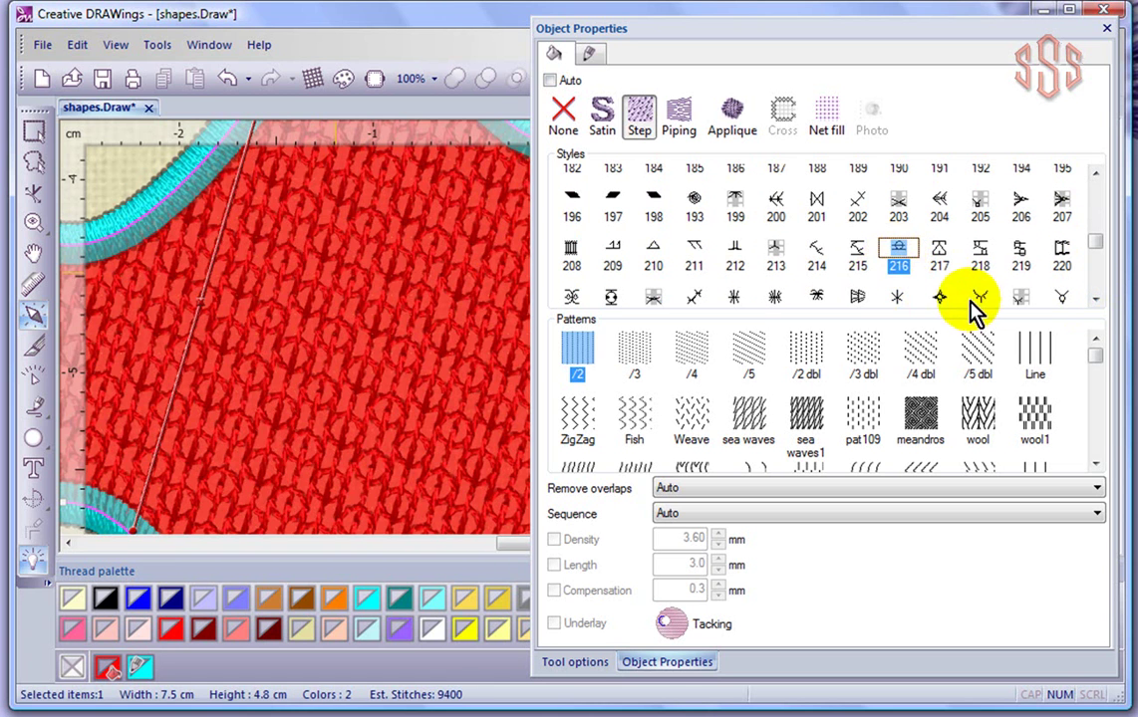
click(938, 297)
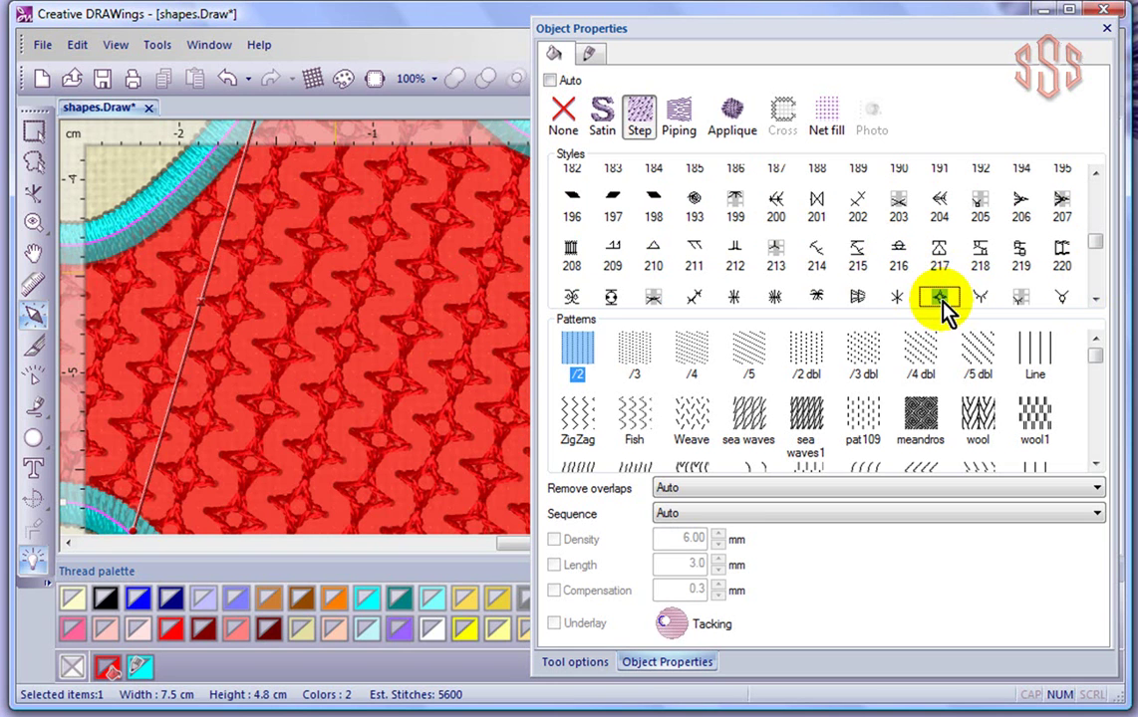
- Try styles 244, 247 and 296, finishing with the star-like style 297
click(1096, 300)
click(1096, 300)
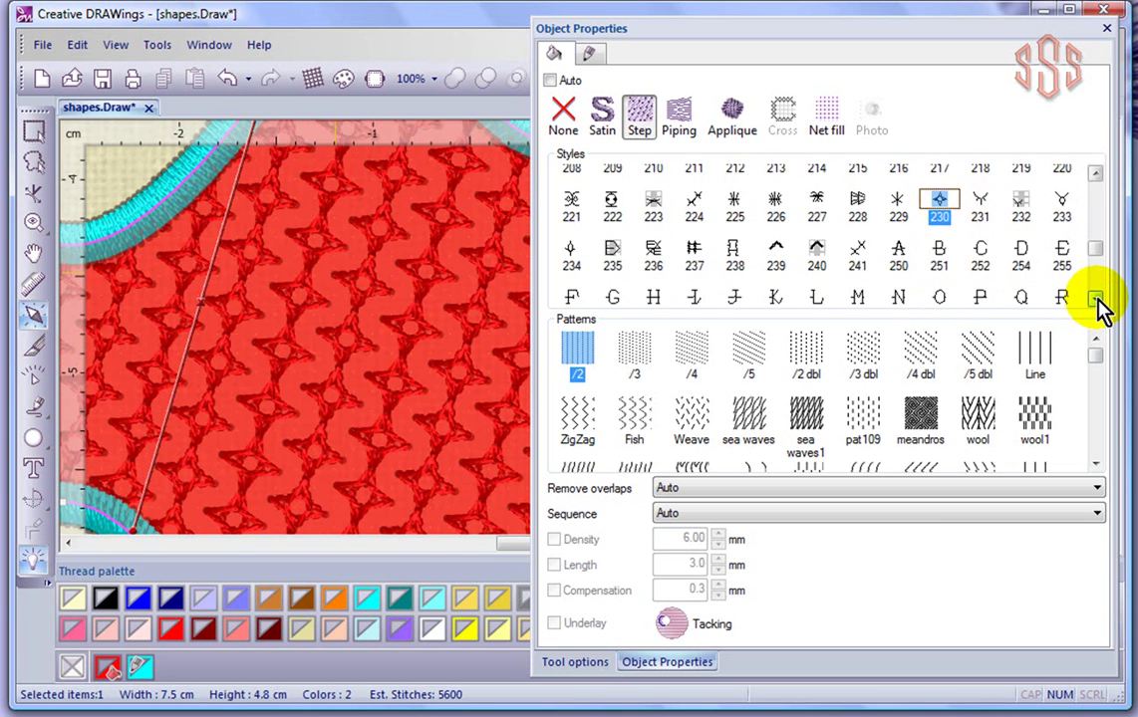
click(1096, 300)
click(1096, 299)
click(1096, 300)
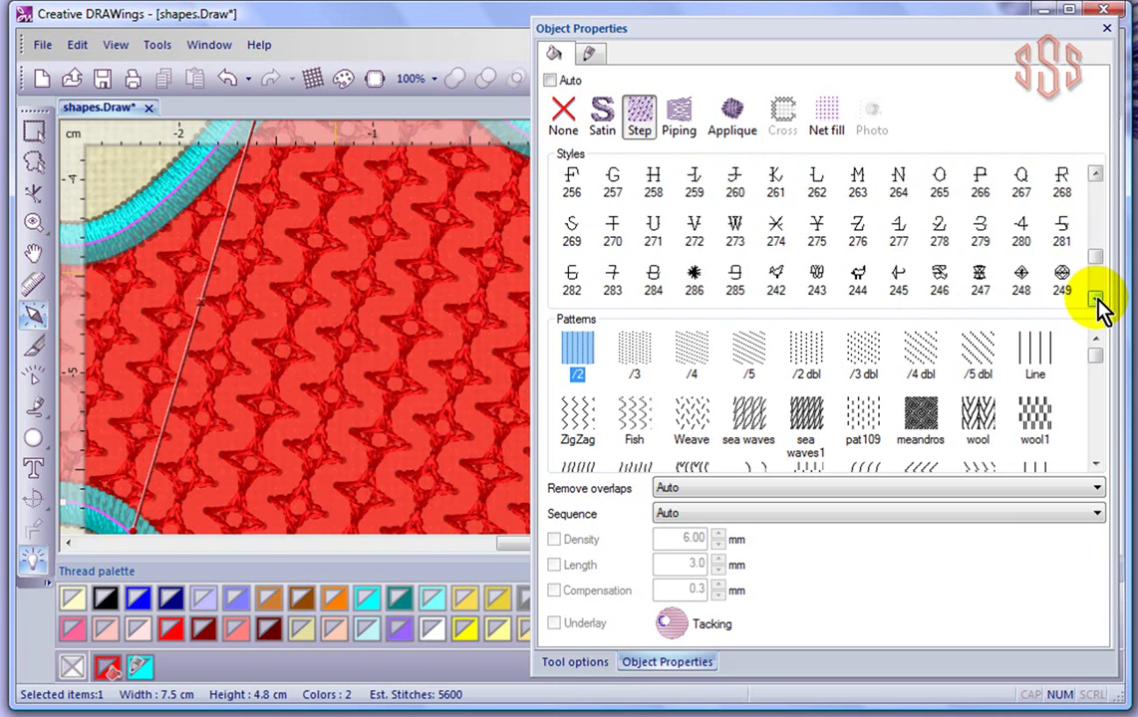
click(865, 277)
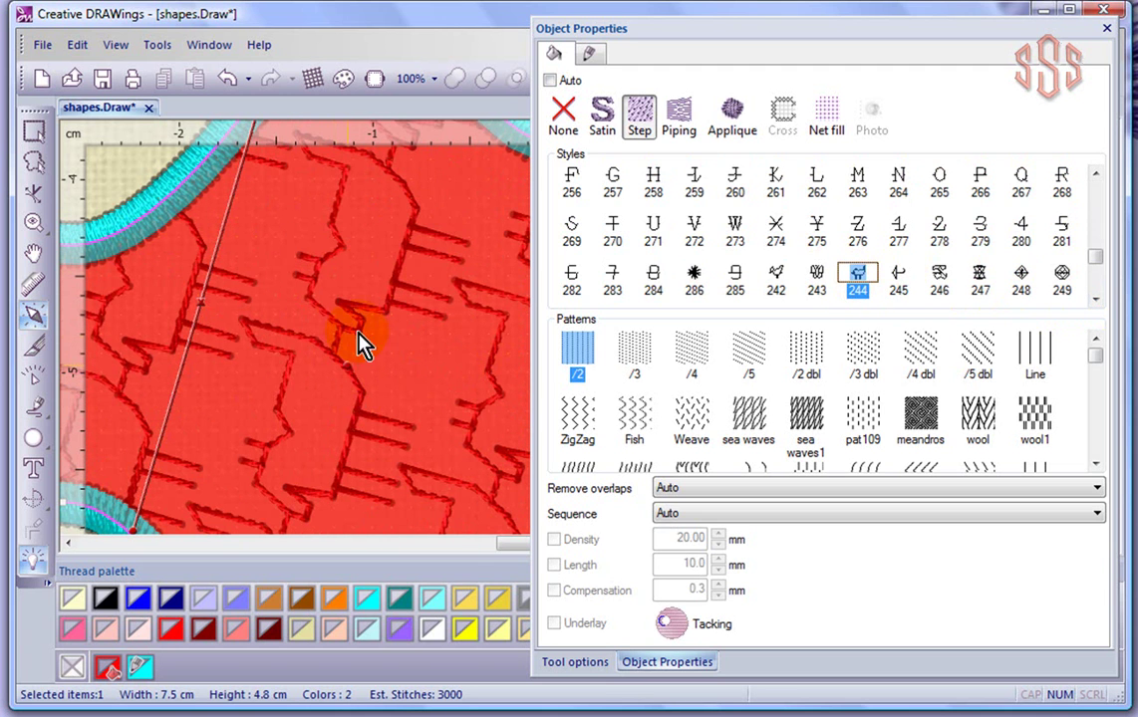
click(979, 281)
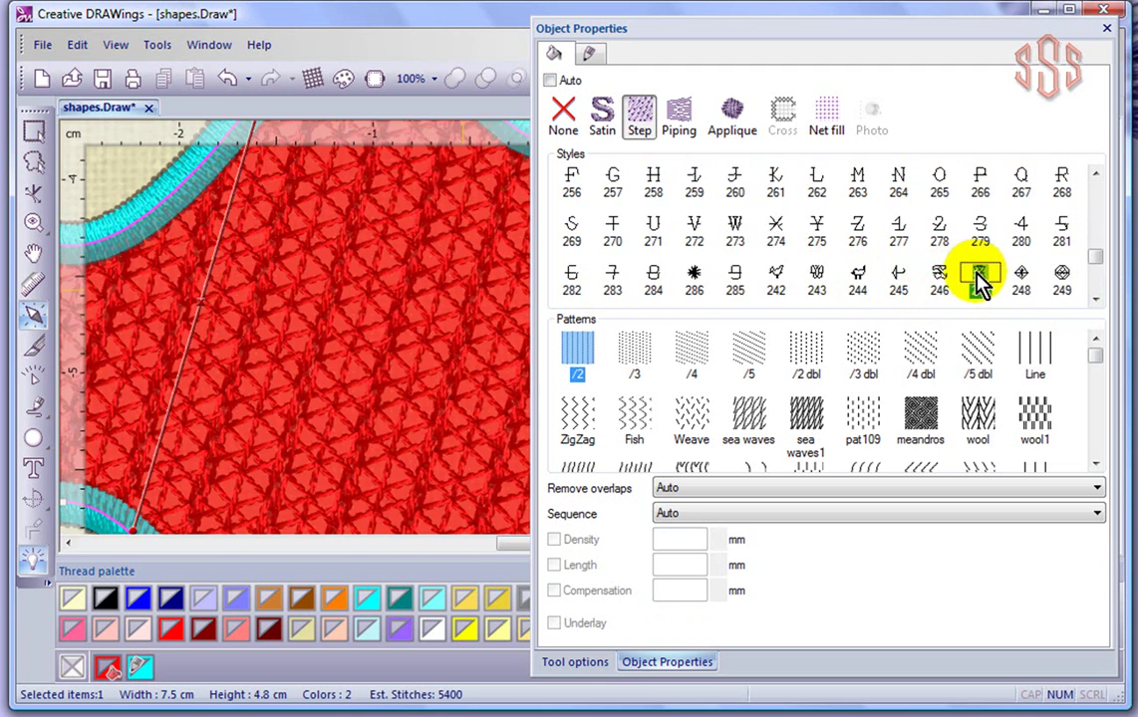
click(1096, 299)
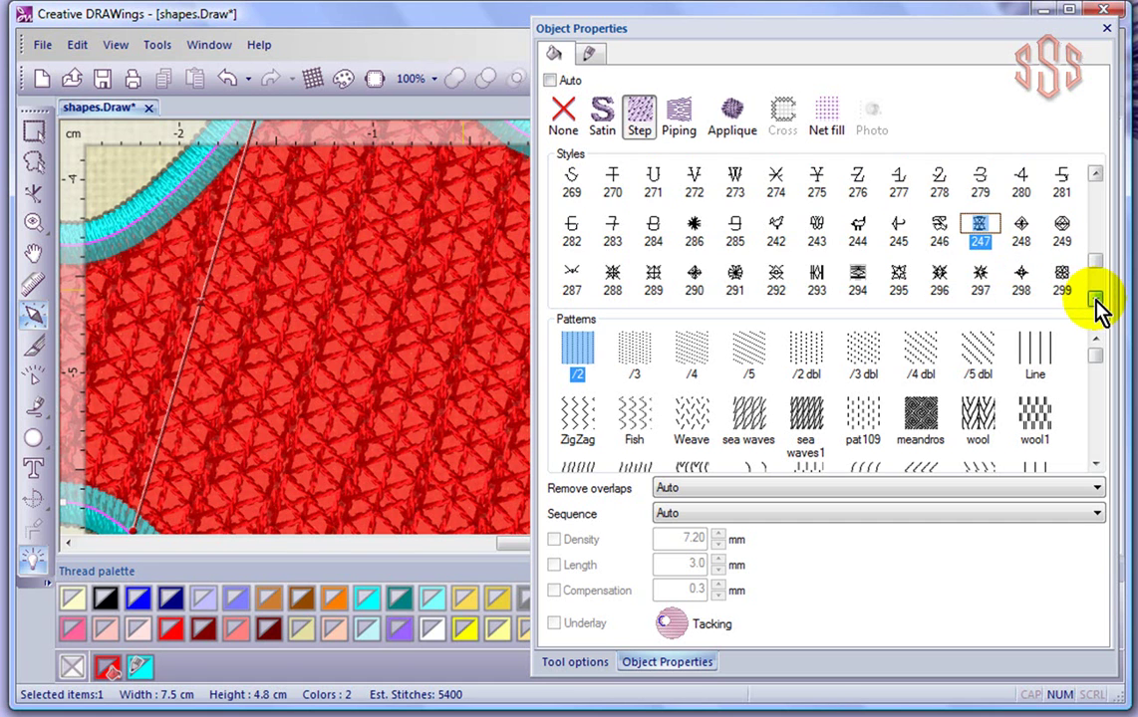
click(939, 252)
click(984, 255)
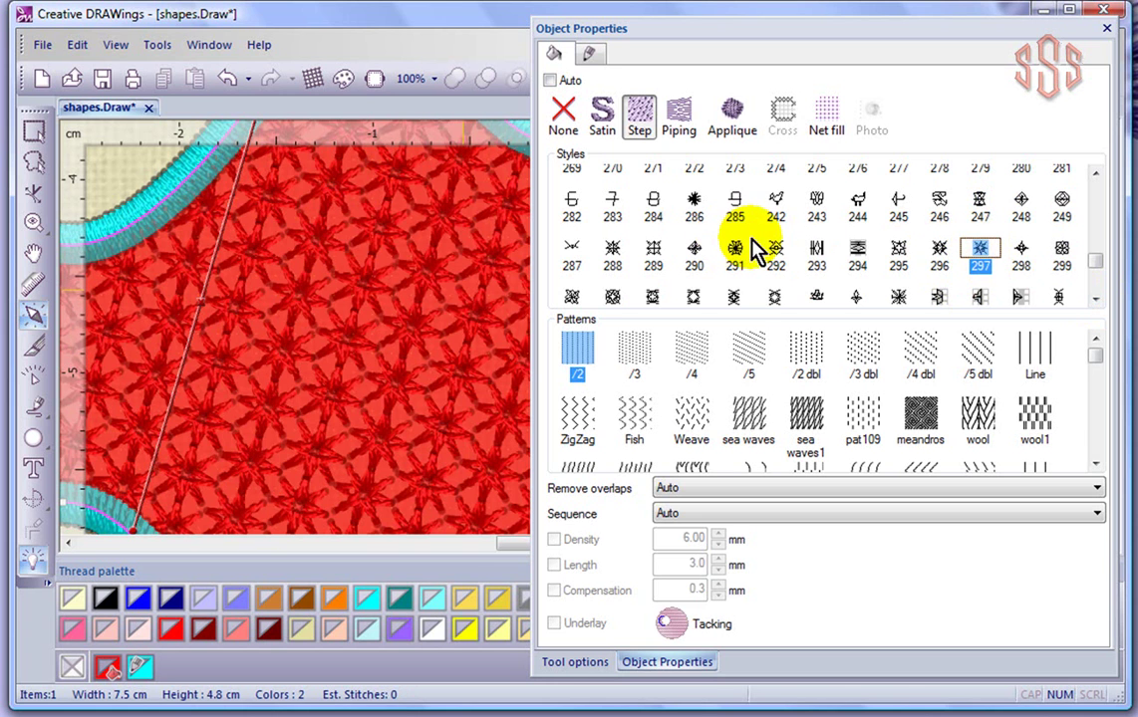
- Scroll down the Styles list and try the J-1-85 and J-1-155 stitch styles on the fill
click(1096, 299)
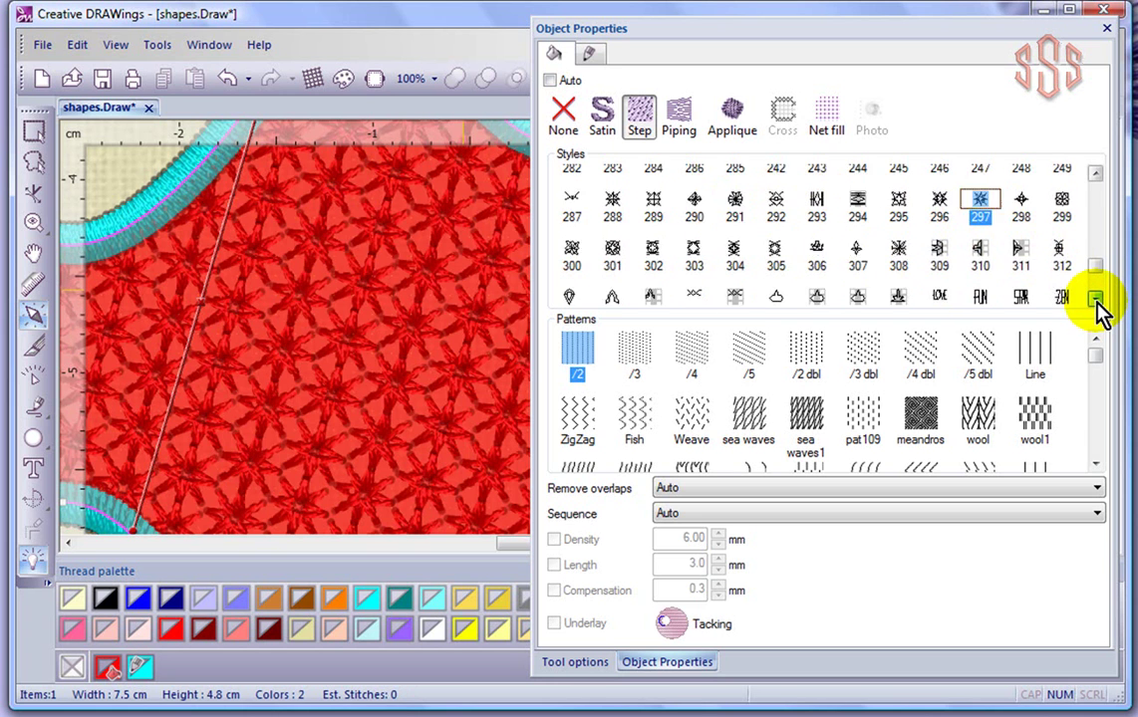
click(1096, 299)
click(1096, 299)
click(1096, 299)
click(1096, 299)
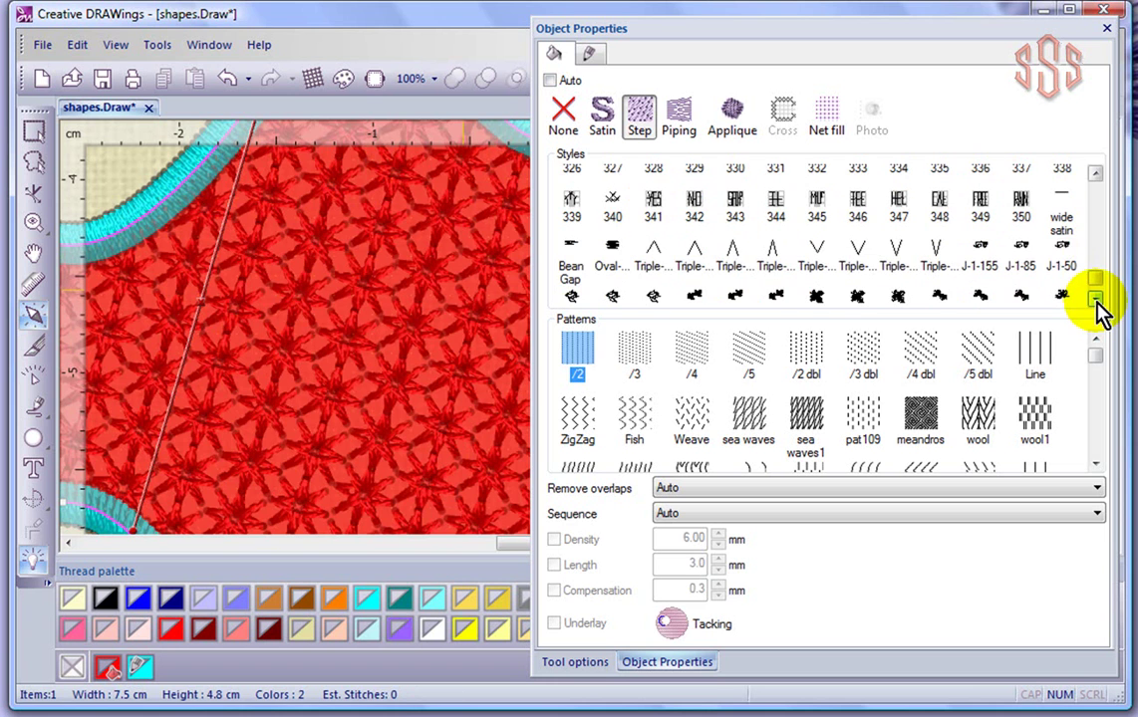
click(1023, 251)
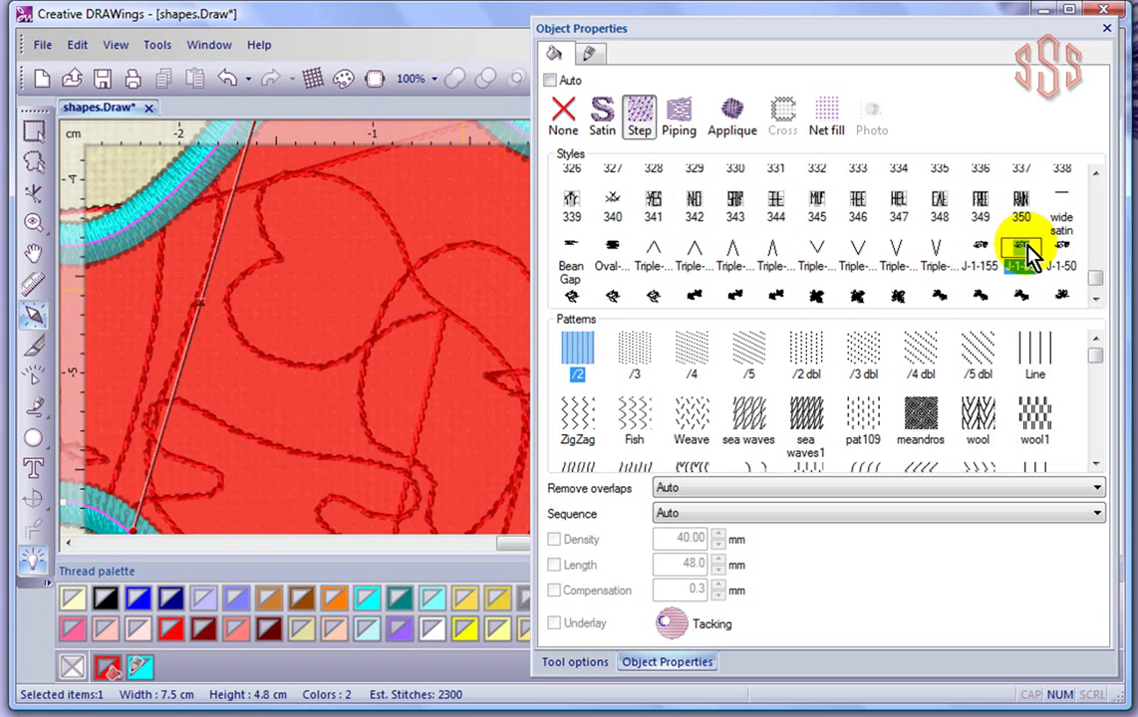
click(981, 251)
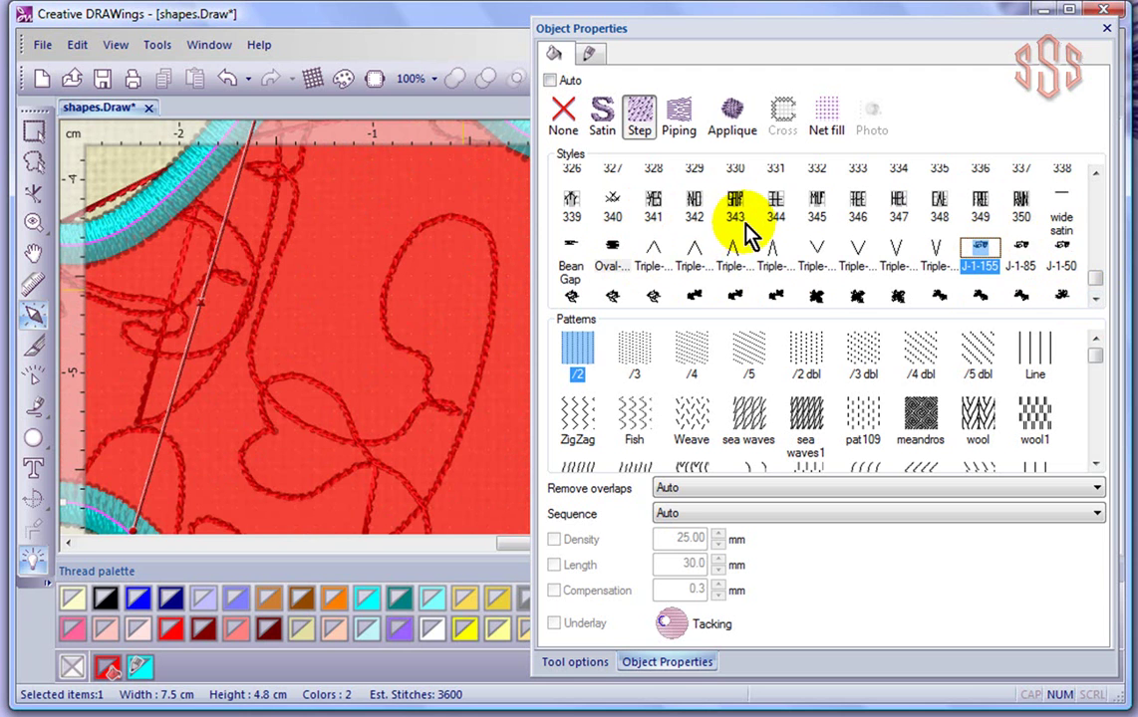
- Try J-7-155 and style 22, then settle on Step style 26
scroll(748, 236, down, 1)
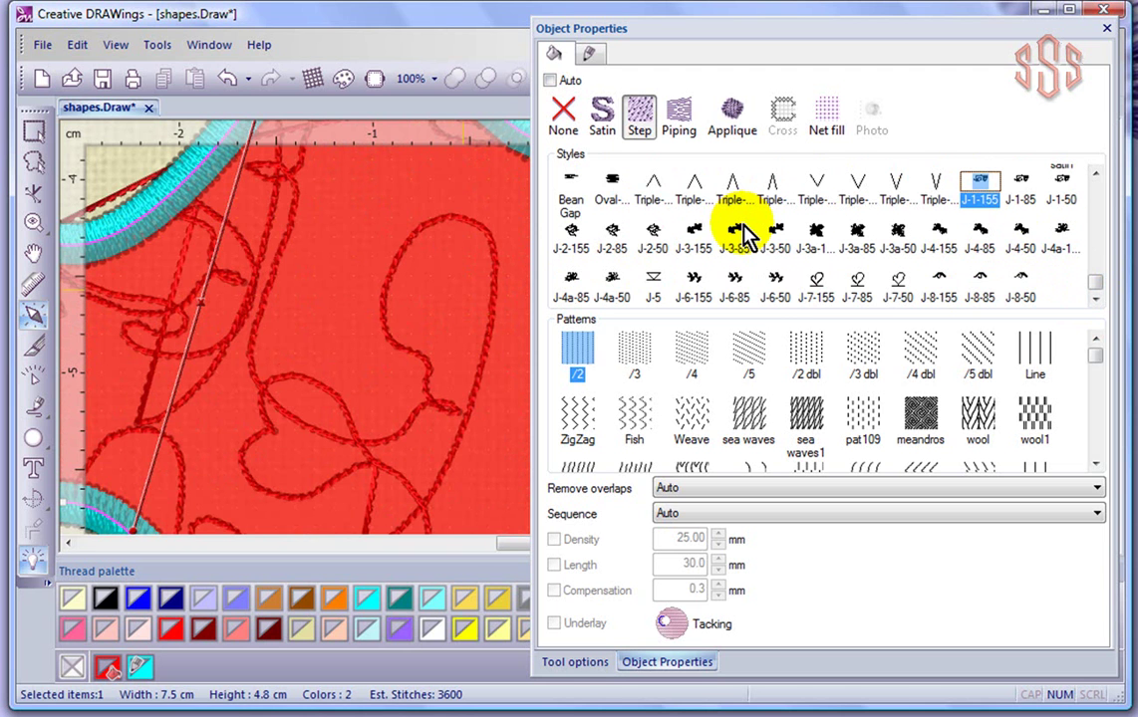
click(816, 284)
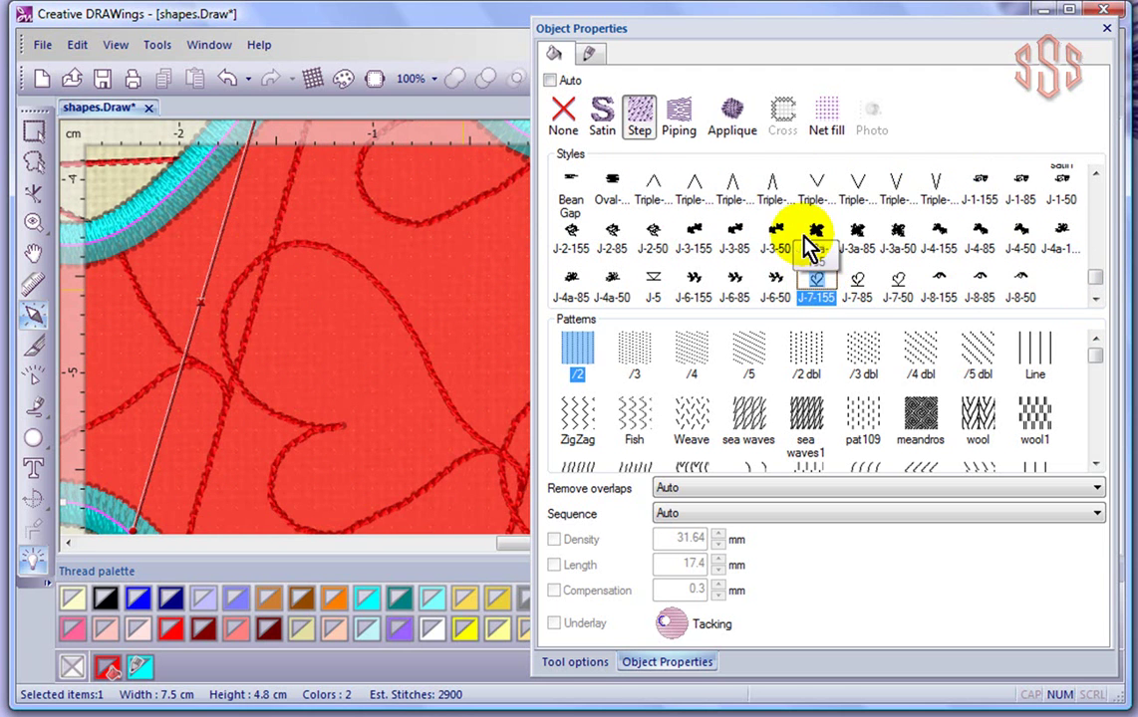
scroll(1021, 252, up, 12)
scroll(1021, 253, up, 12)
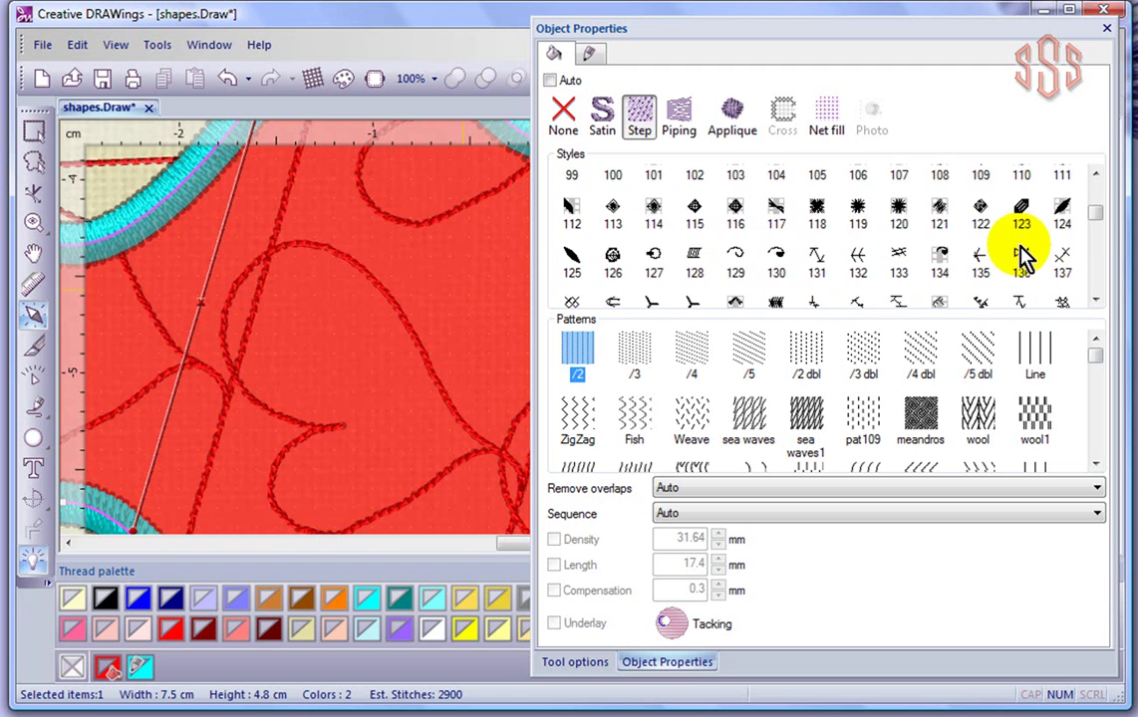
scroll(1022, 252, up, 1)
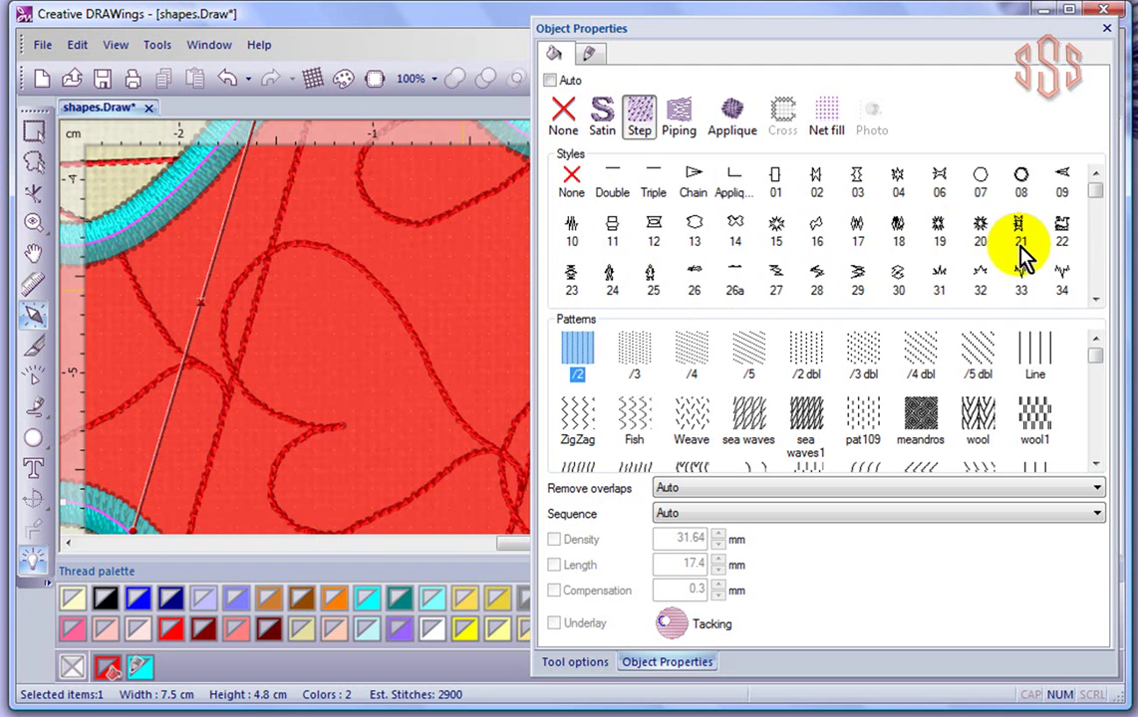
click(1062, 229)
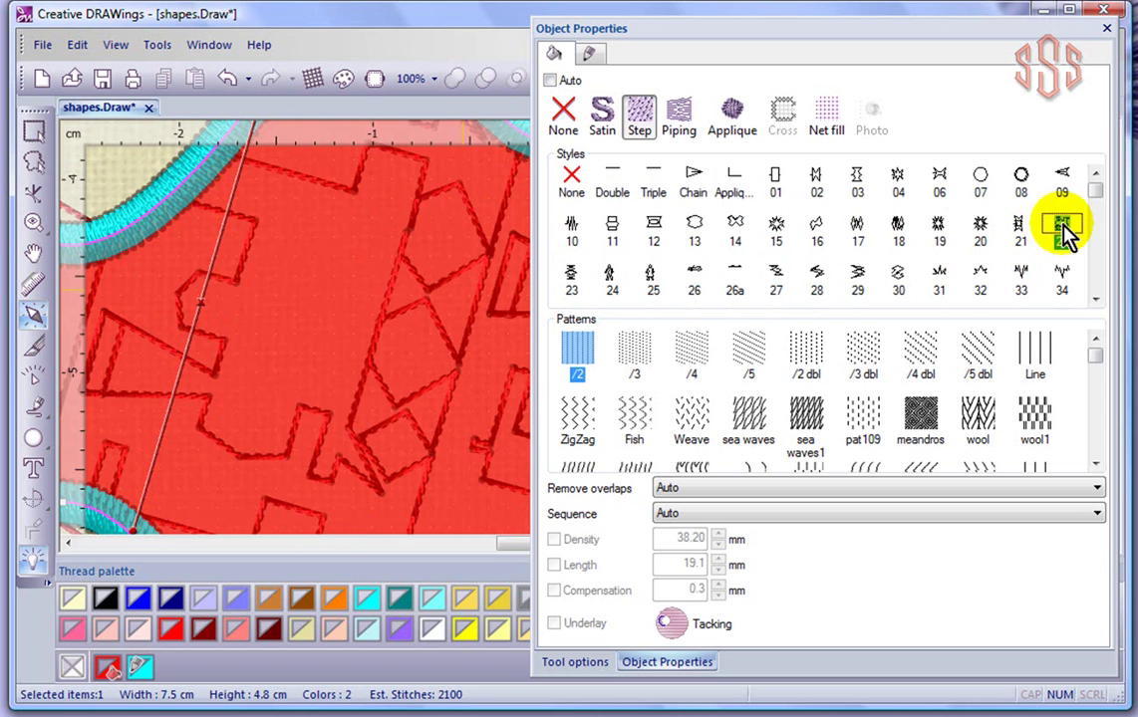
scroll(361, 287, down, 2)
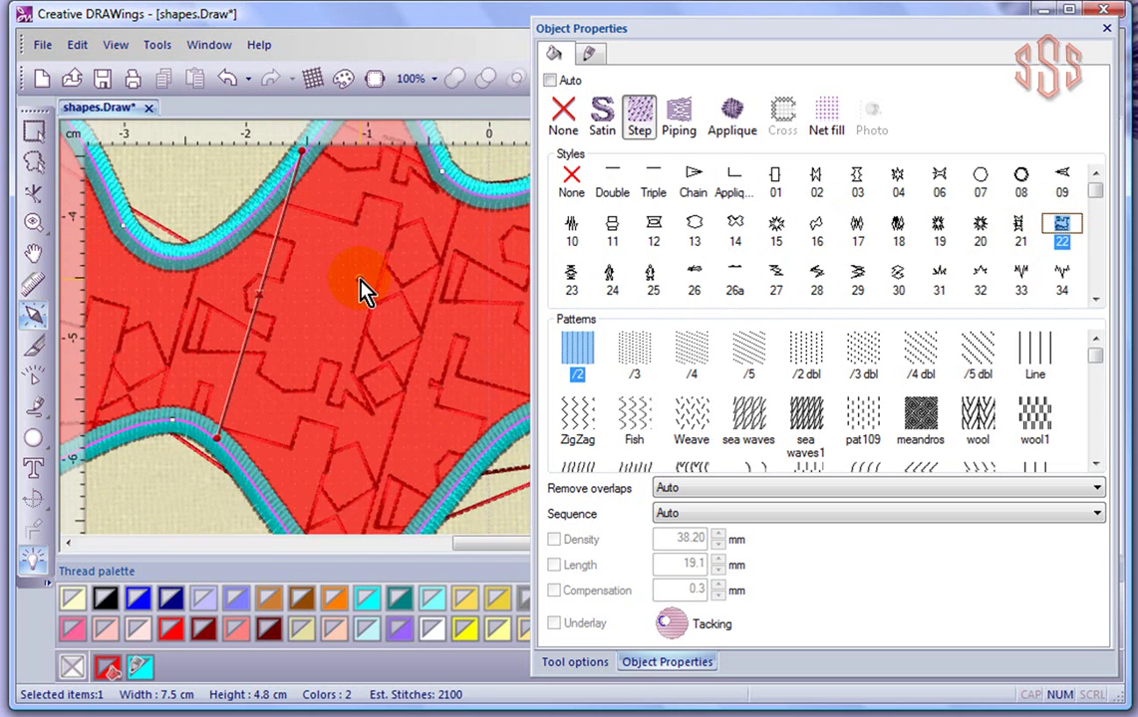
scroll(360, 287, down, 1)
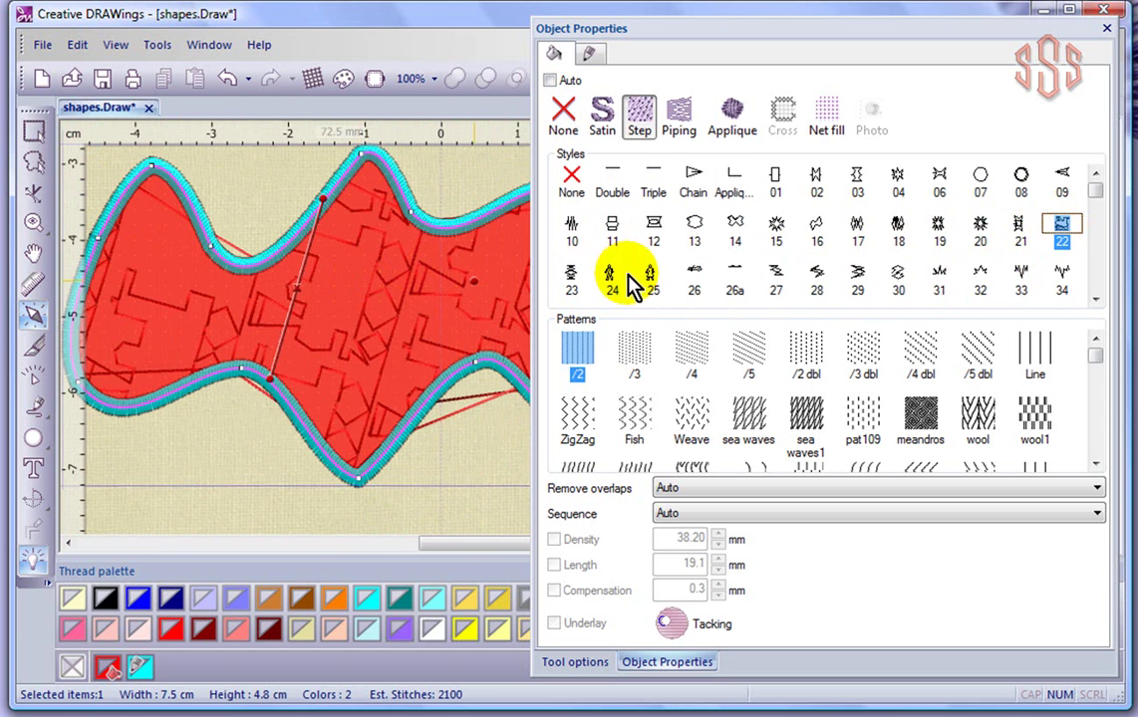
click(697, 277)
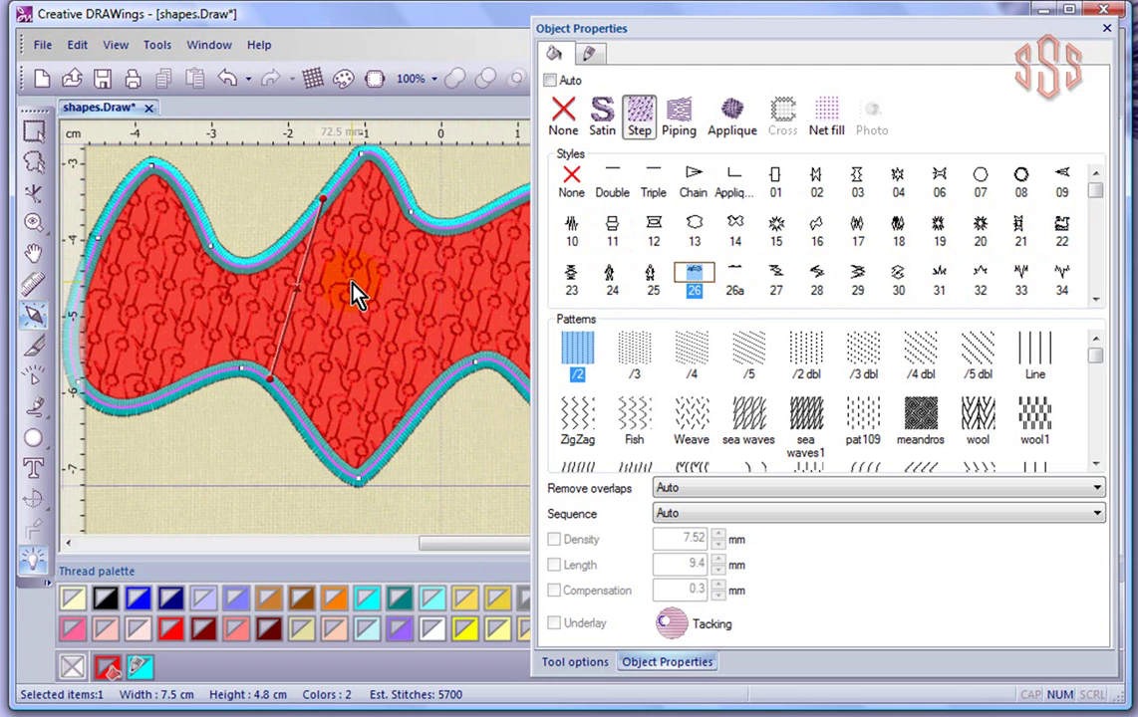
- Try fill patterns /3, /4, /5 and /2 dbl, settling on /2 dbl
click(630, 354)
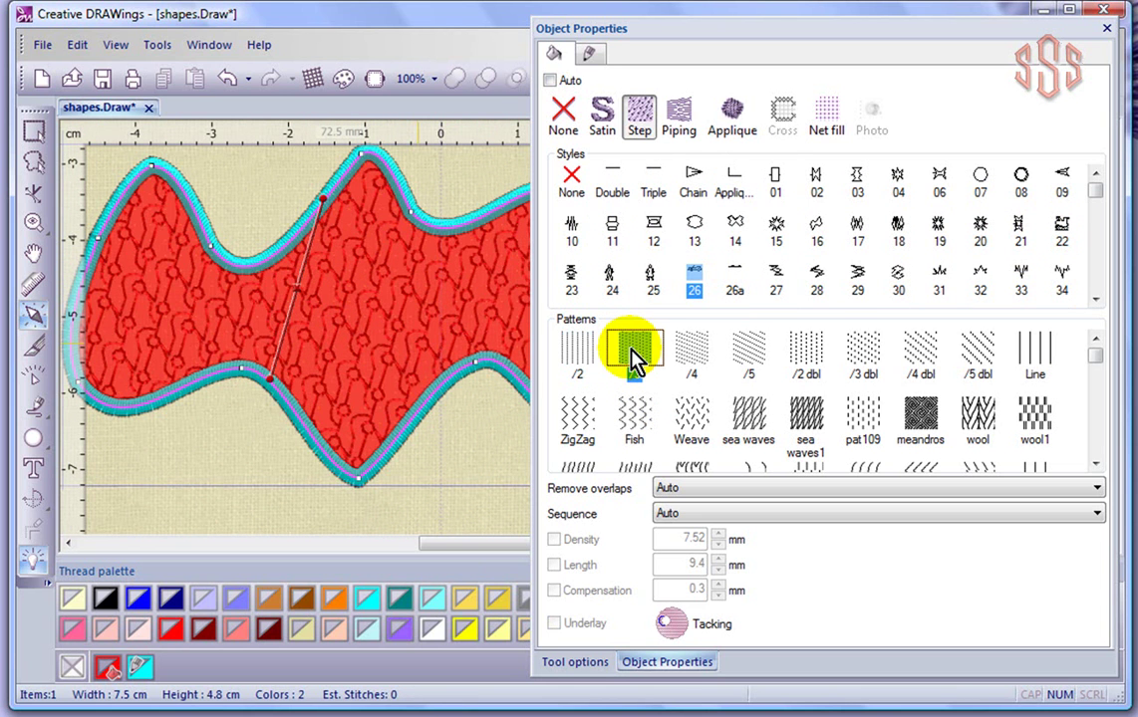
scroll(367, 308, up, 1)
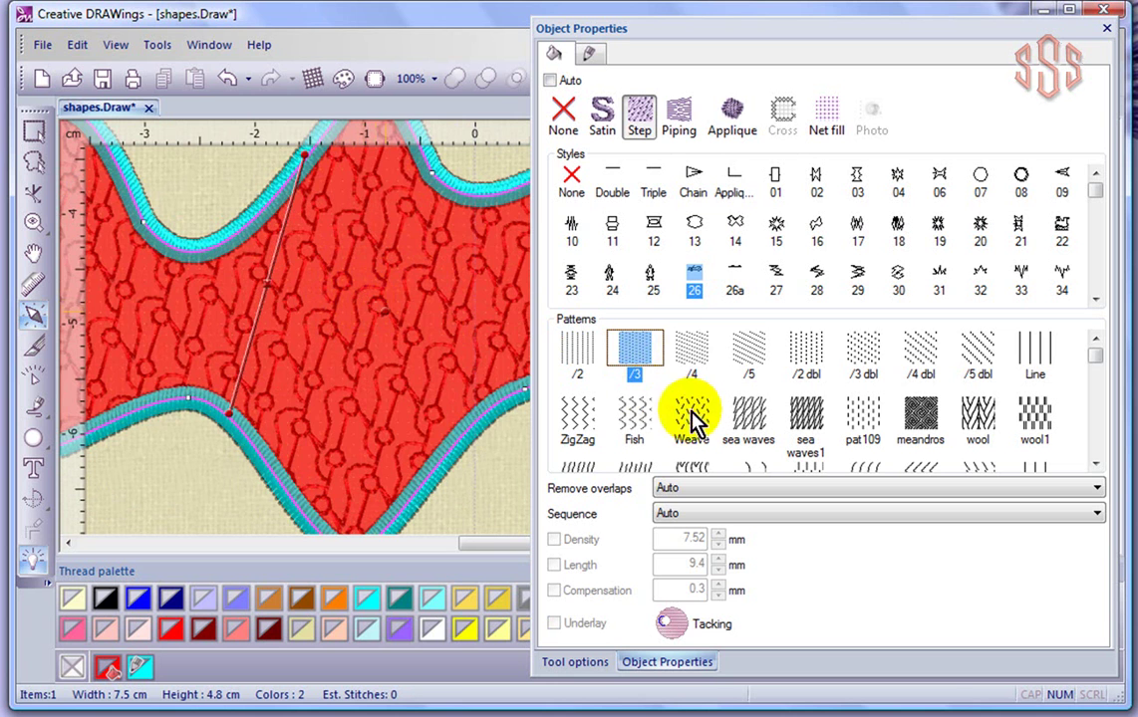
click(695, 356)
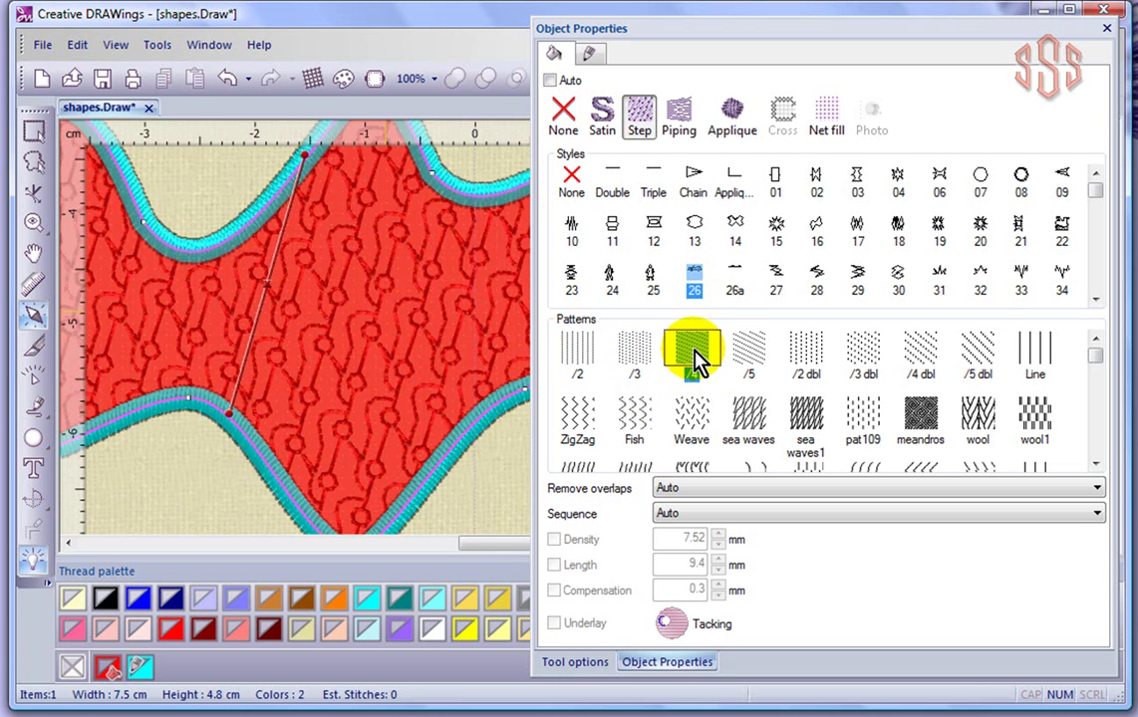
click(753, 357)
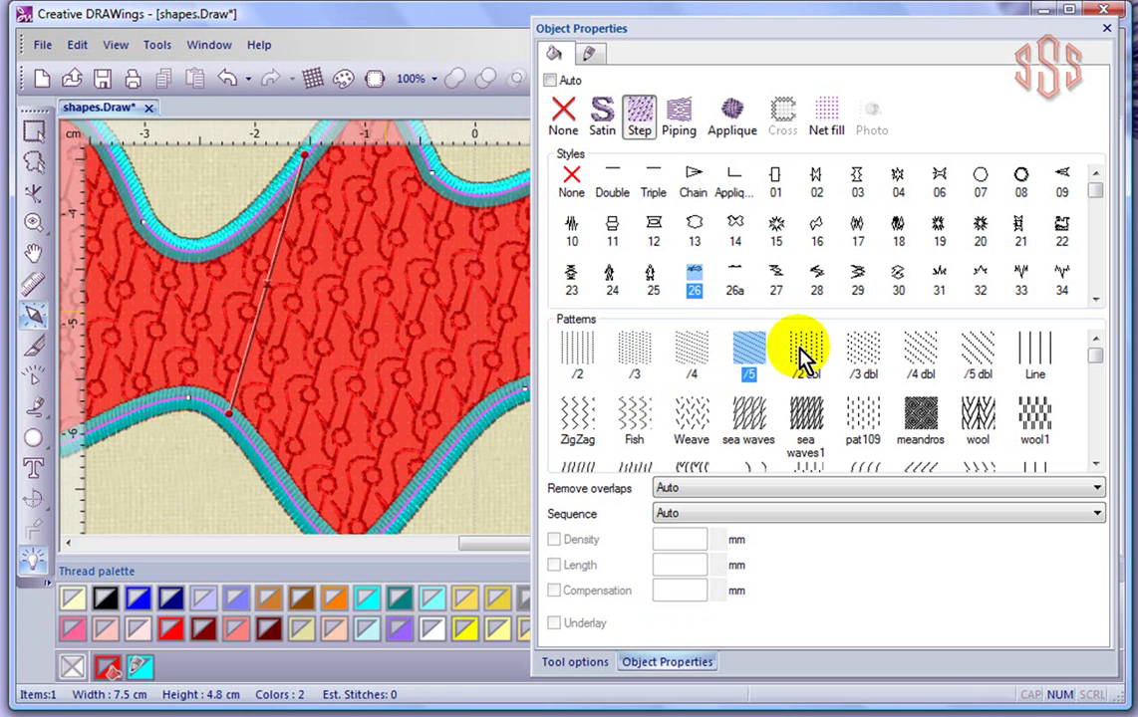
click(805, 354)
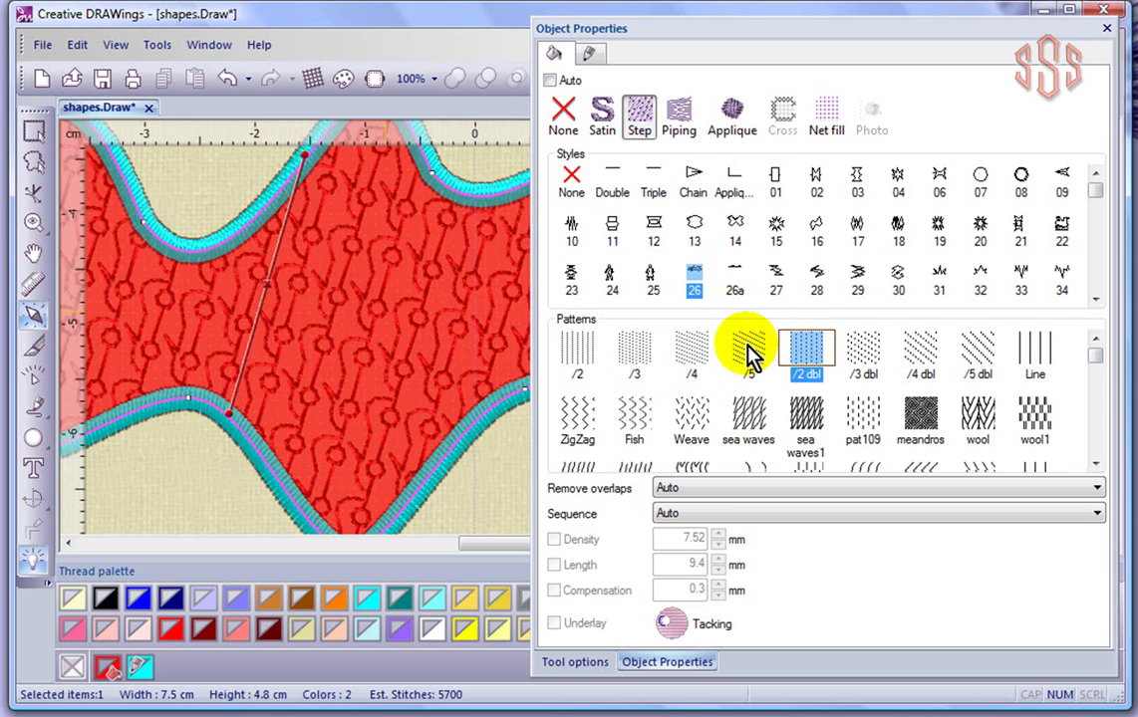
click(749, 355)
click(807, 354)
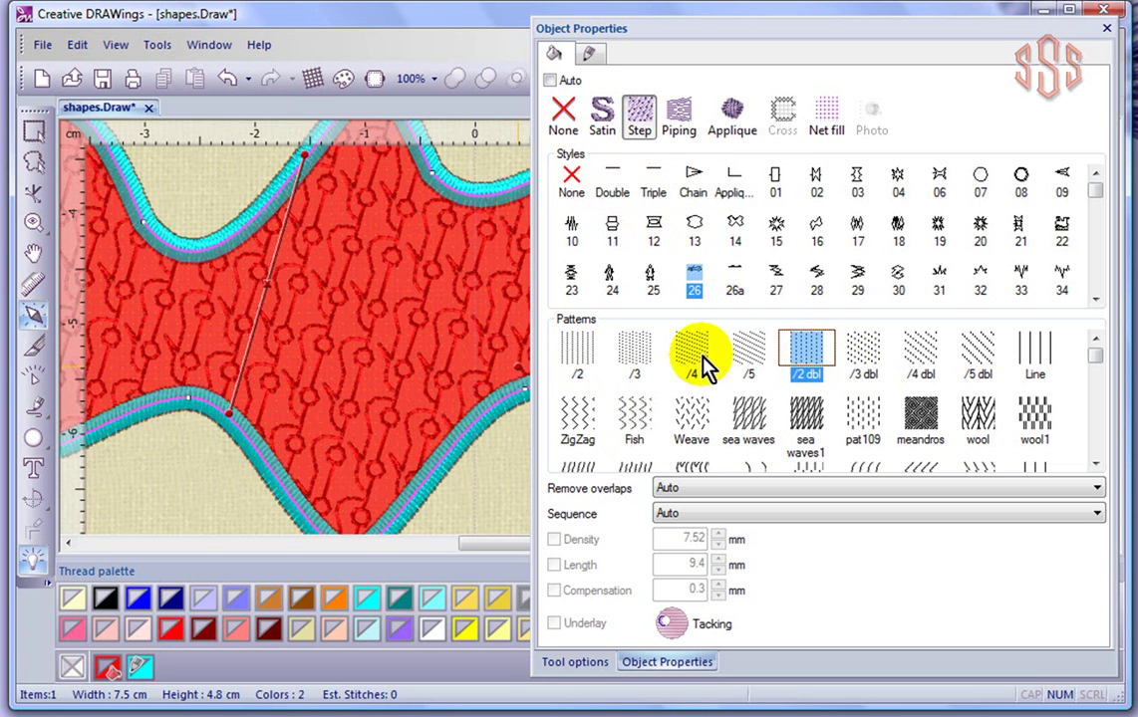
- Reselect the red shape with Select by rectangle, then deselect it to preview the stitches
scroll(364, 321, down, 3)
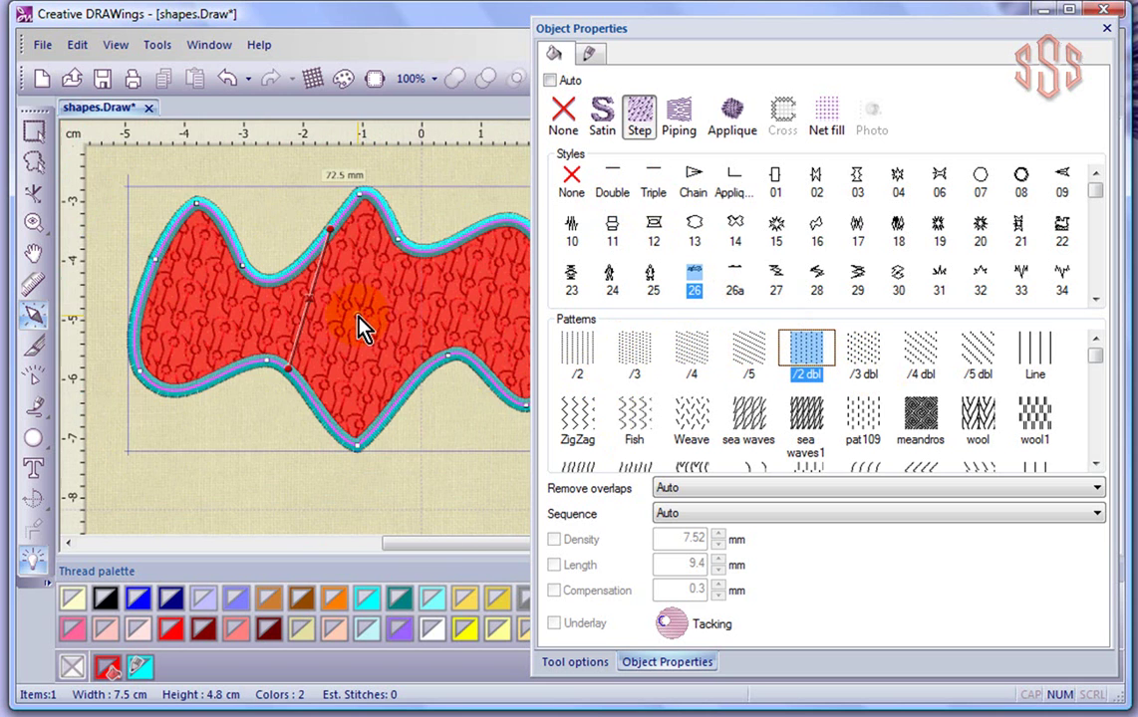
click(33, 140)
click(201, 217)
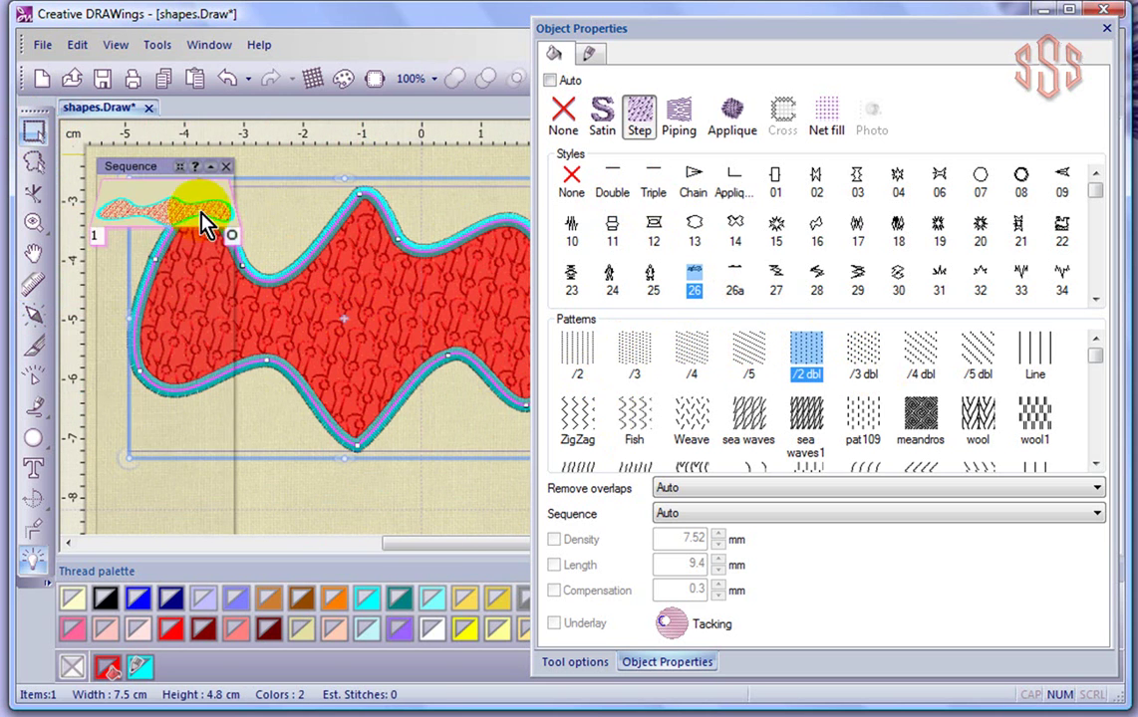
click(406, 174)
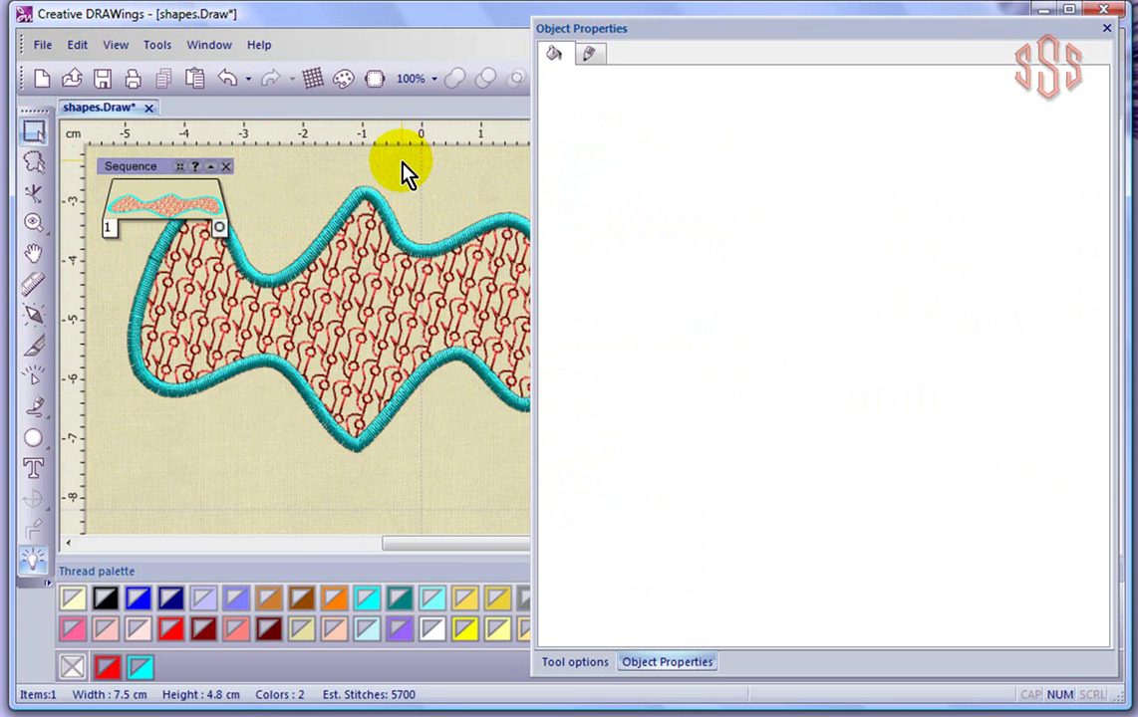
- Switch the red shape to Piping and try patterns /4 and /5, ending on /2 dbl
click(401, 292)
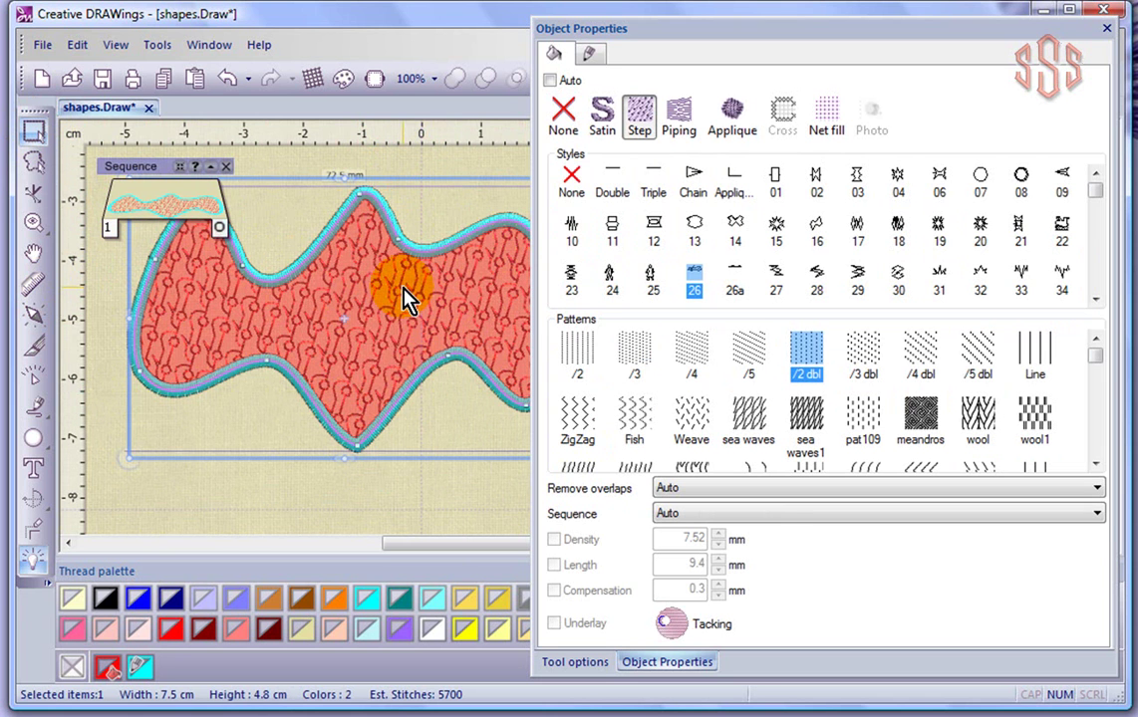
click(682, 116)
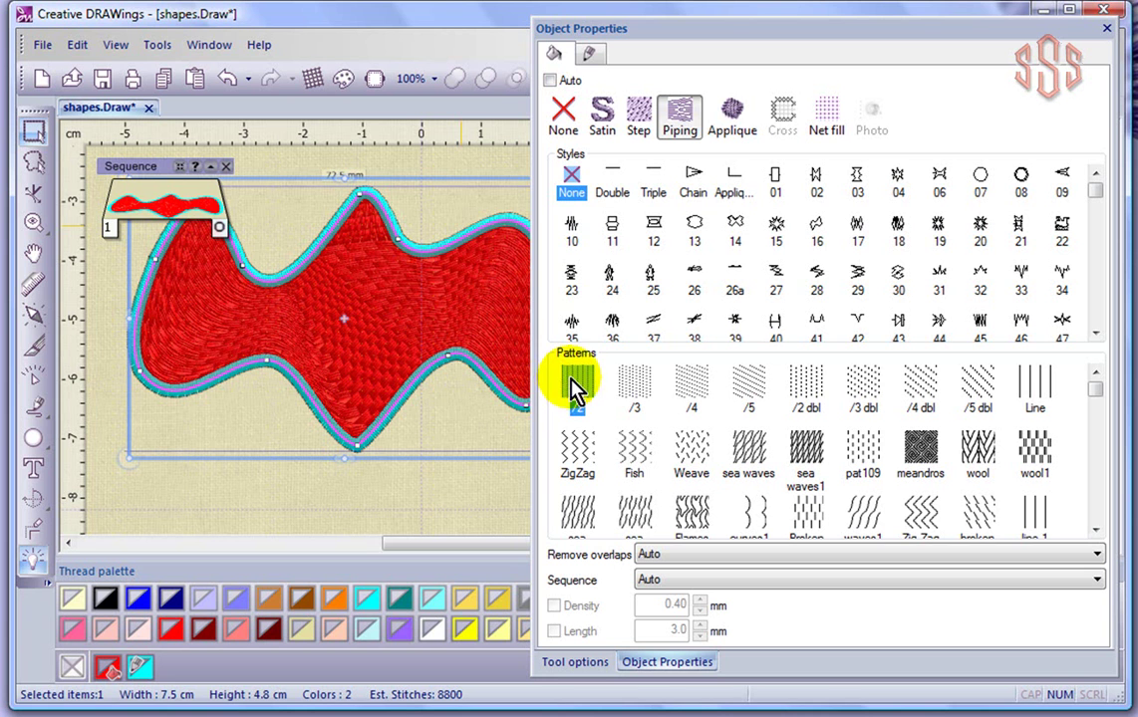
scroll(152, 258, up, 2)
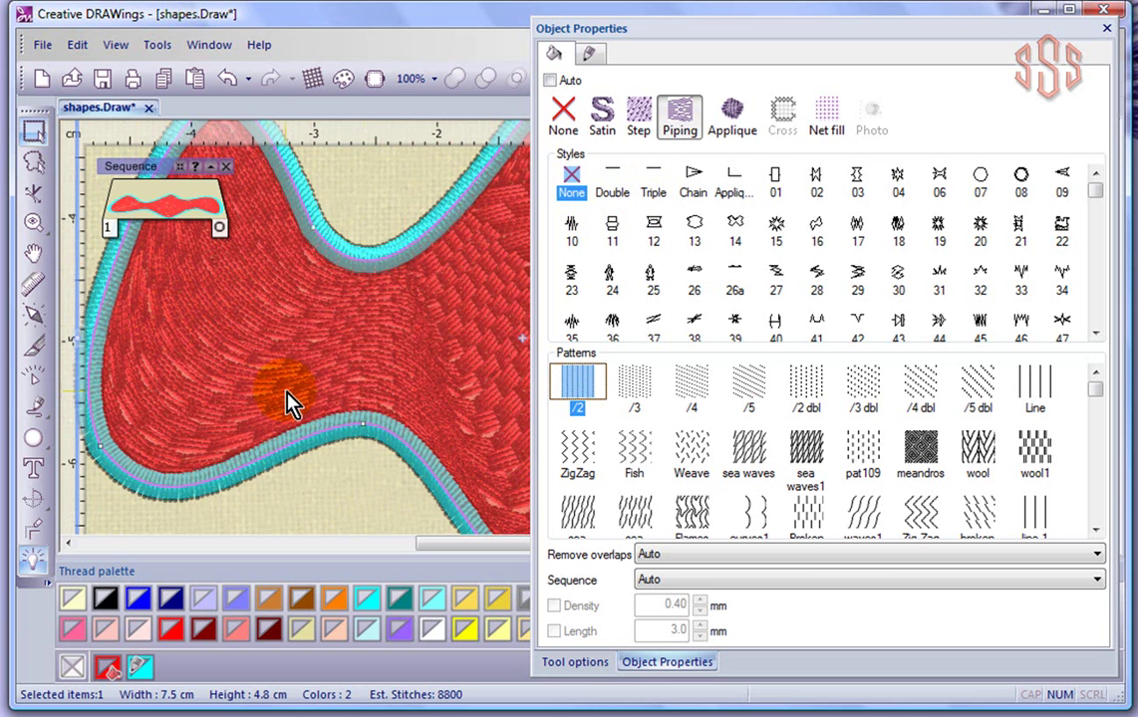
click(698, 386)
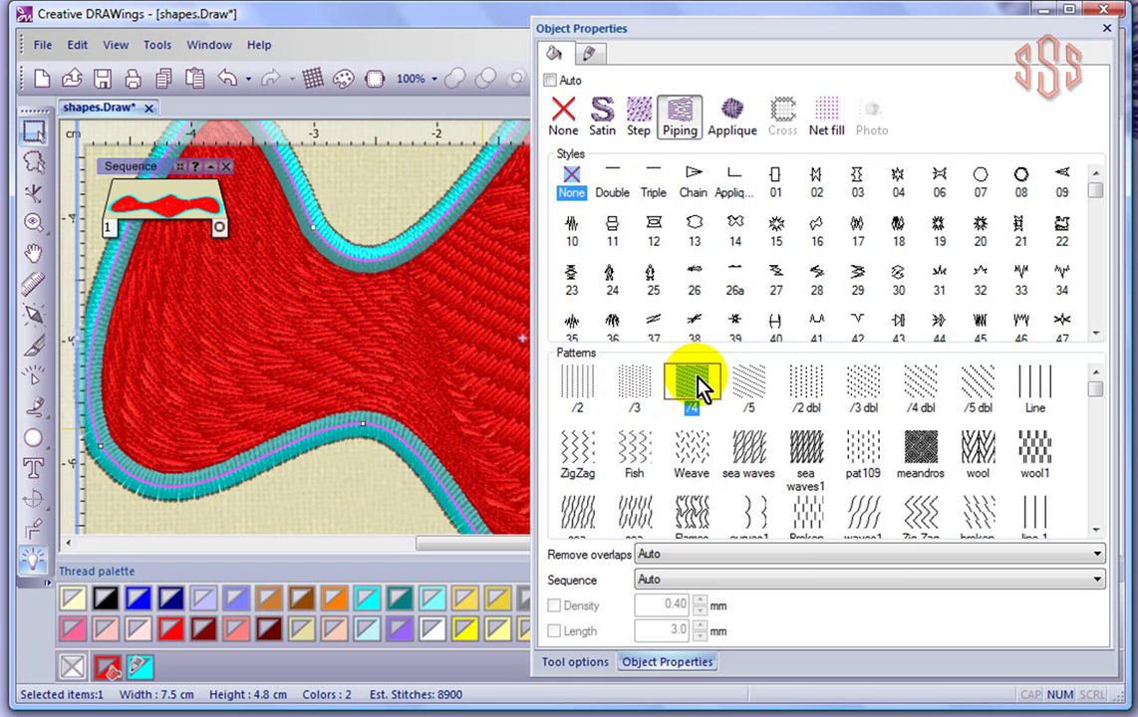
click(753, 389)
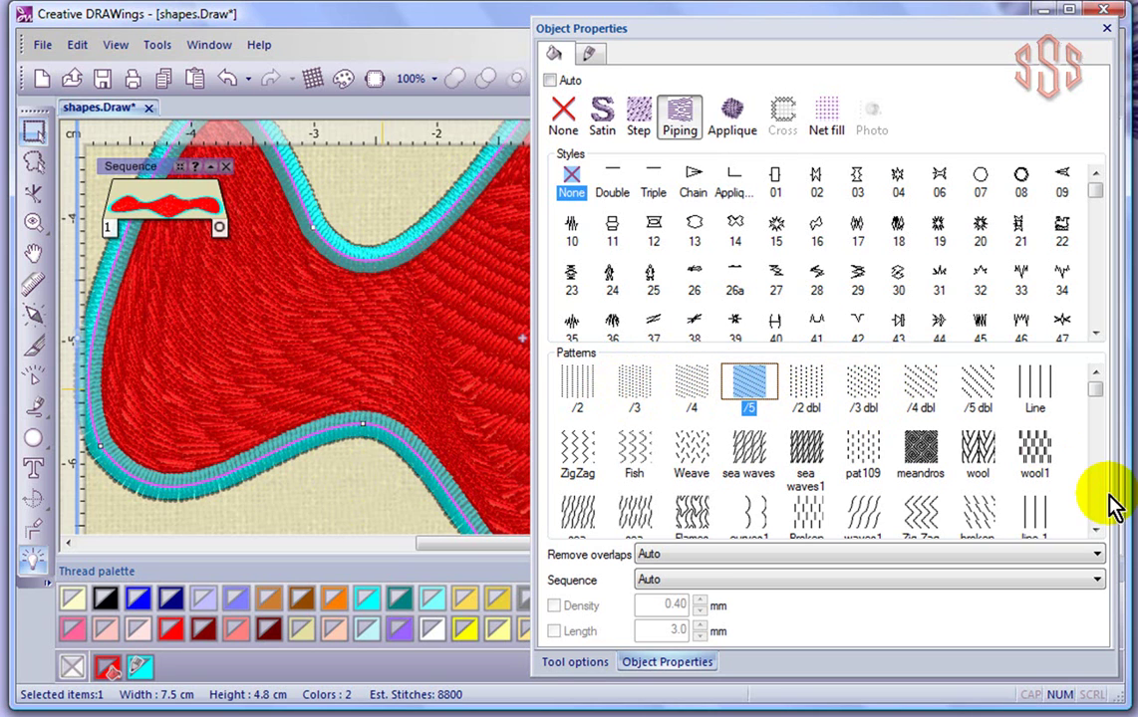
click(807, 386)
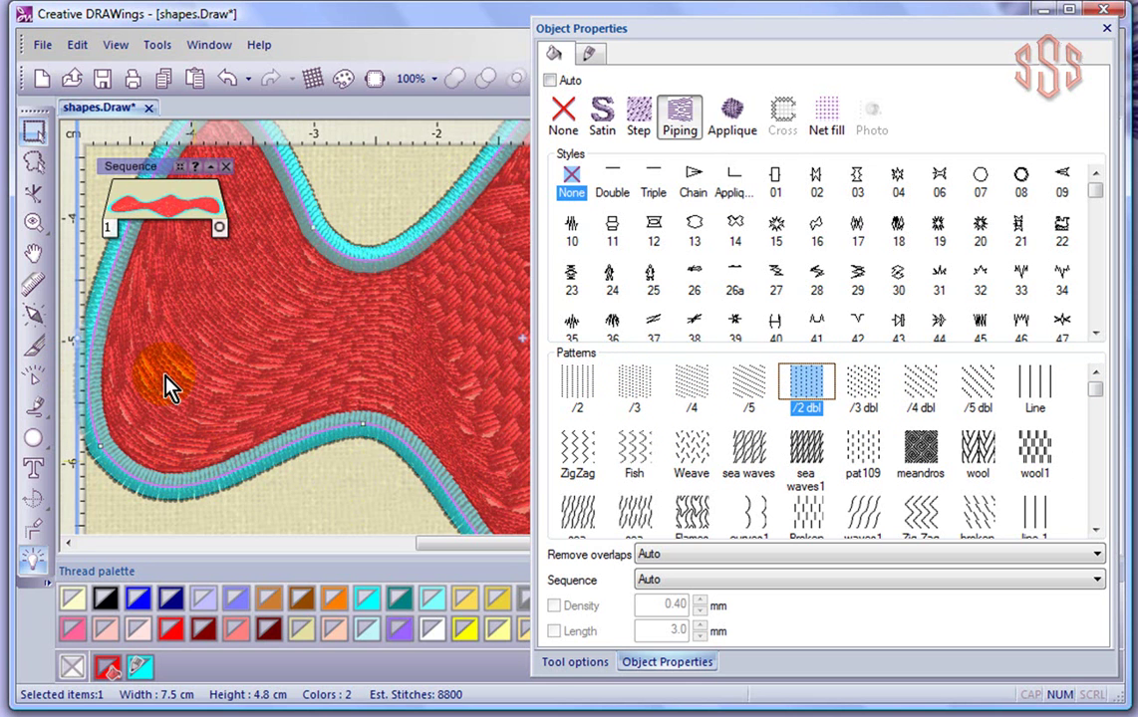
- Reselect the shape, reapply Piping, and adjust the view to see the whole shape
drag(464, 543, 525, 543)
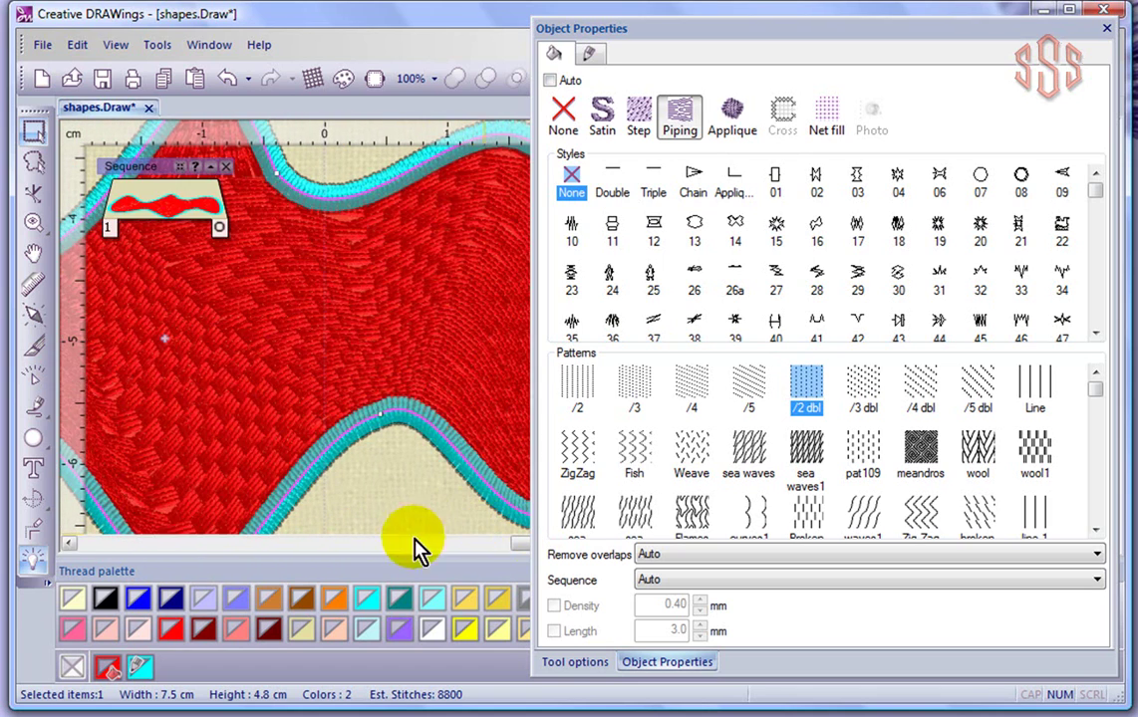
click(473, 314)
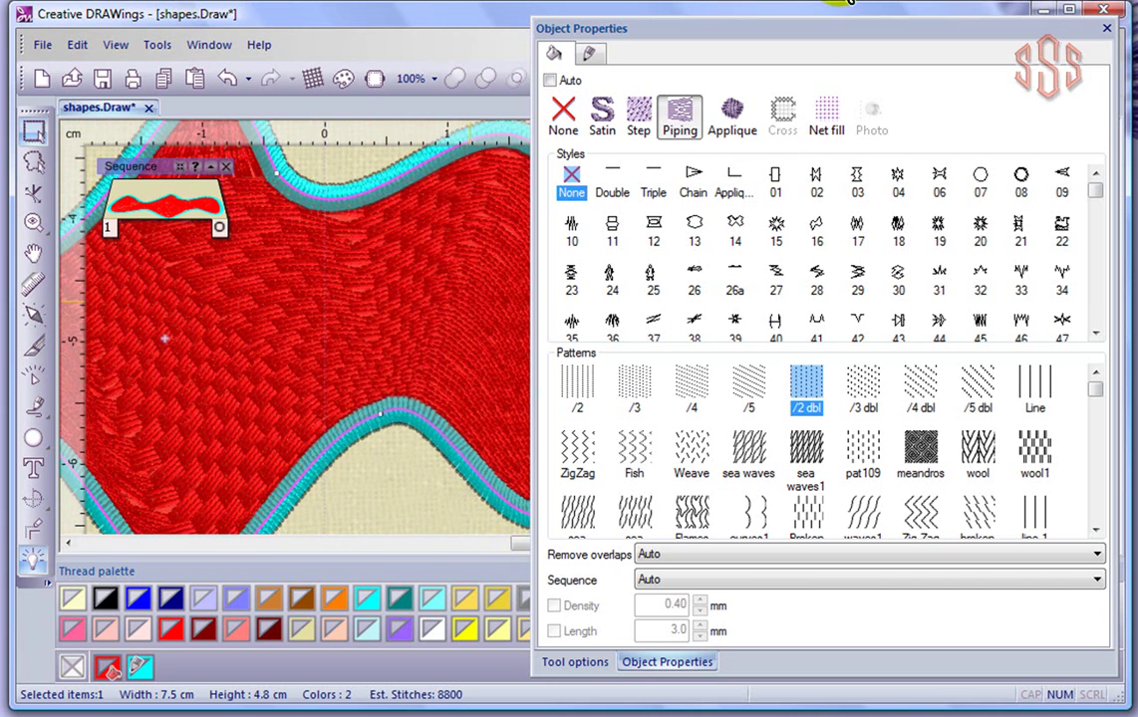
click(677, 124)
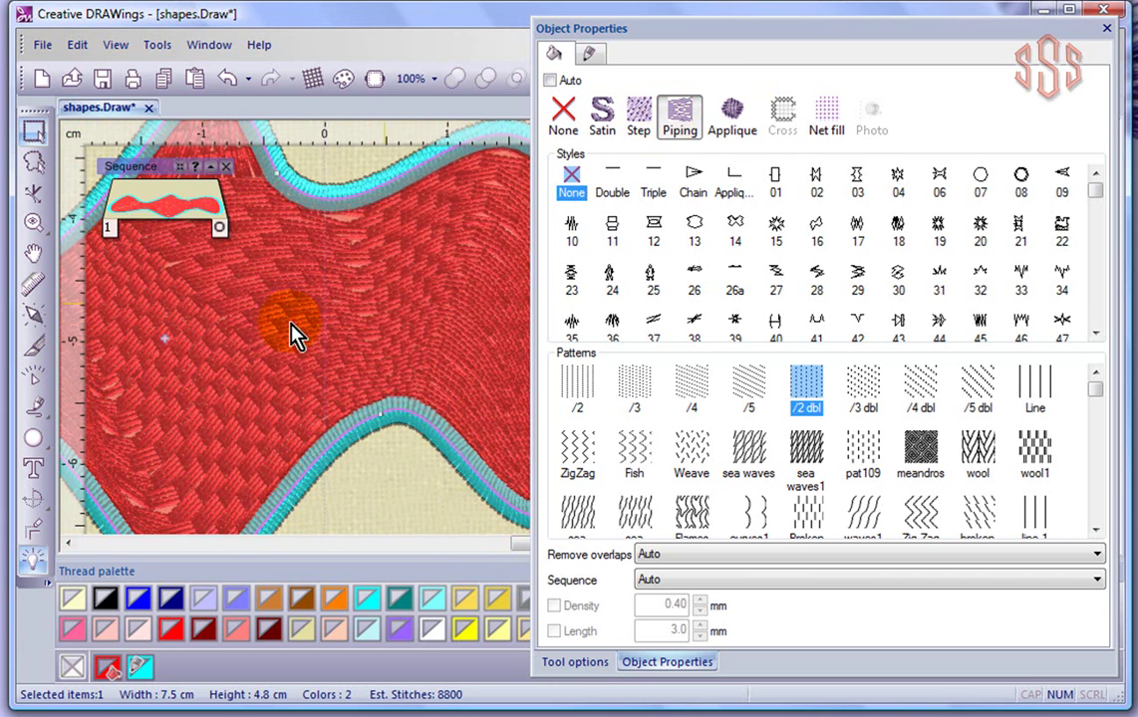
scroll(290, 331, down, 3)
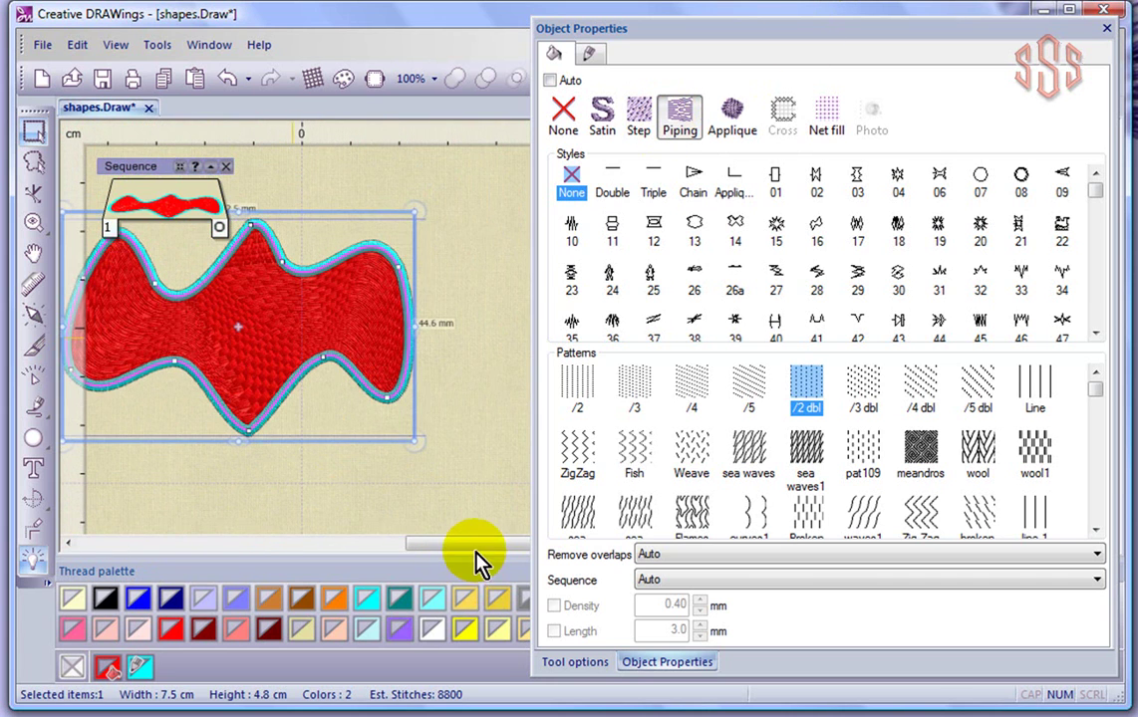
drag(474, 551, 413, 551)
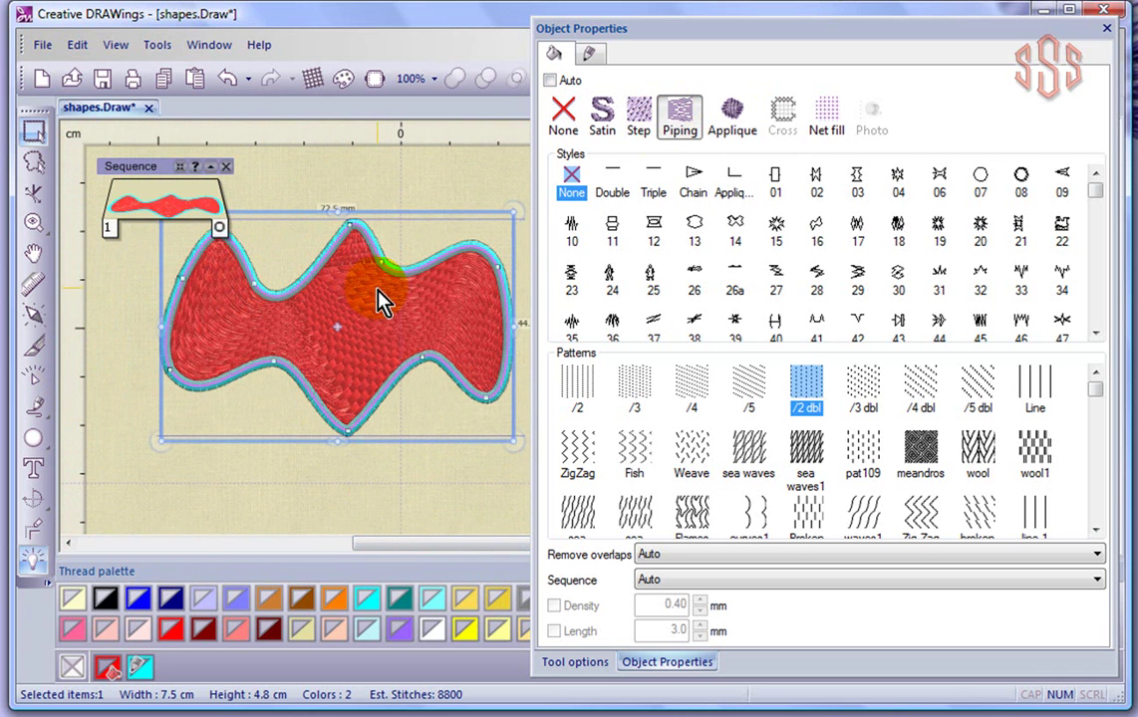
- Replace the Piping fill with Applique and zoom in and out to inspect it
click(734, 115)
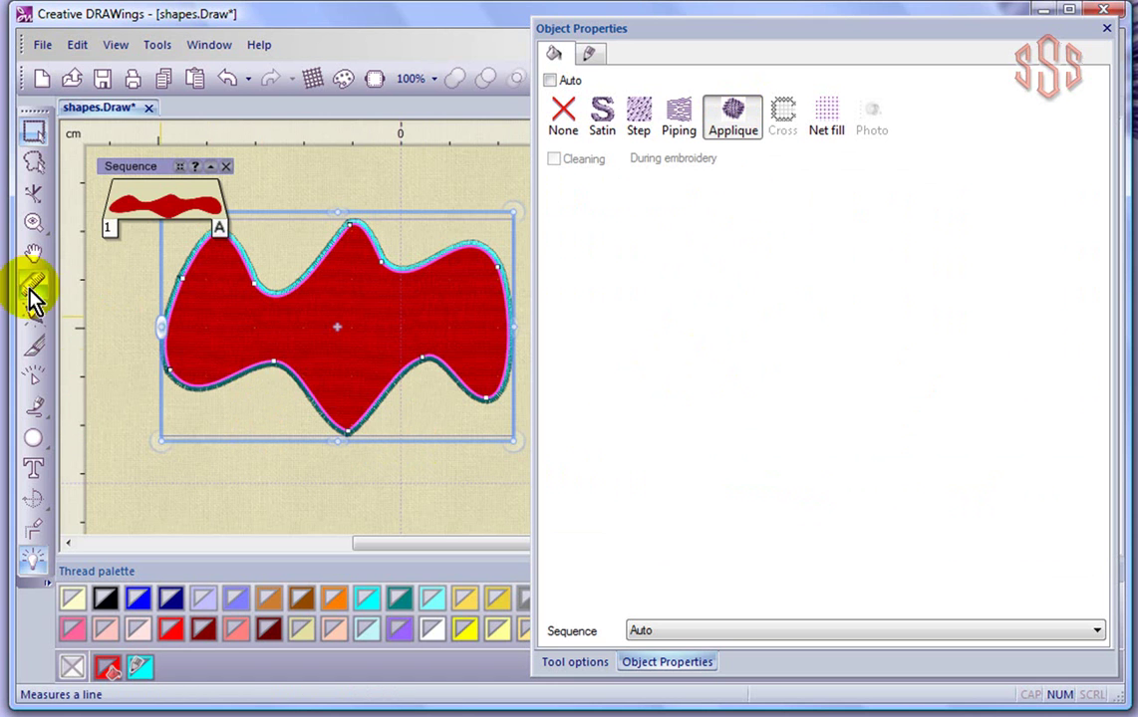
scroll(348, 318, up, 1)
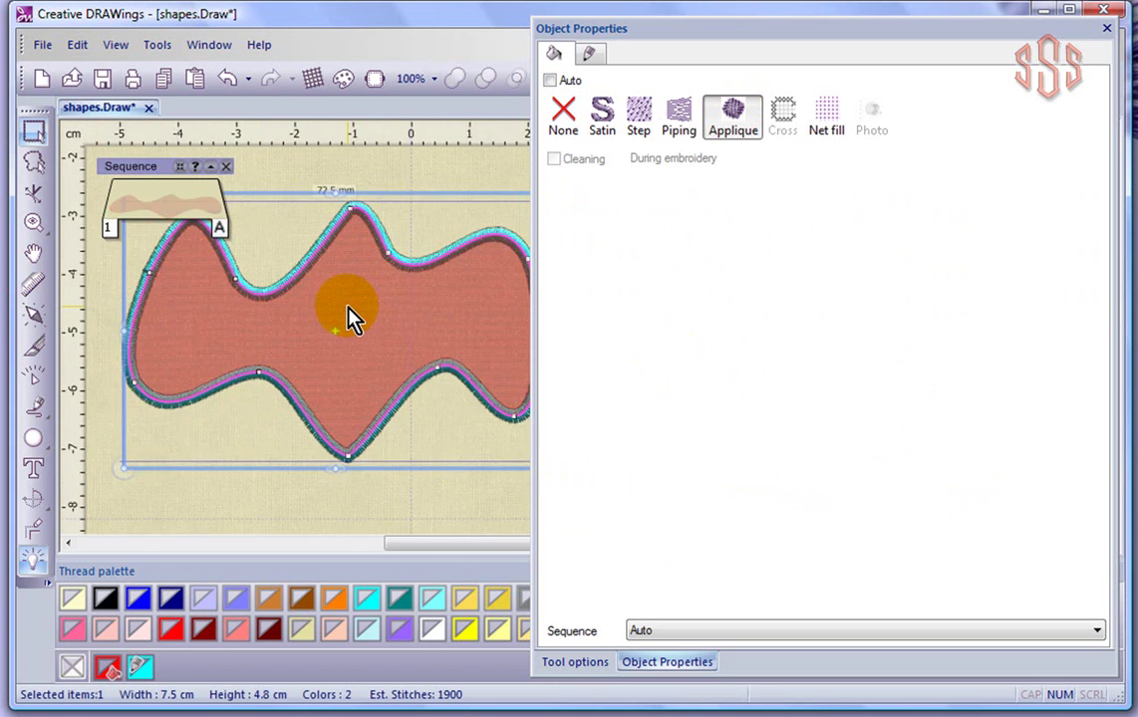
scroll(348, 318, up, 2)
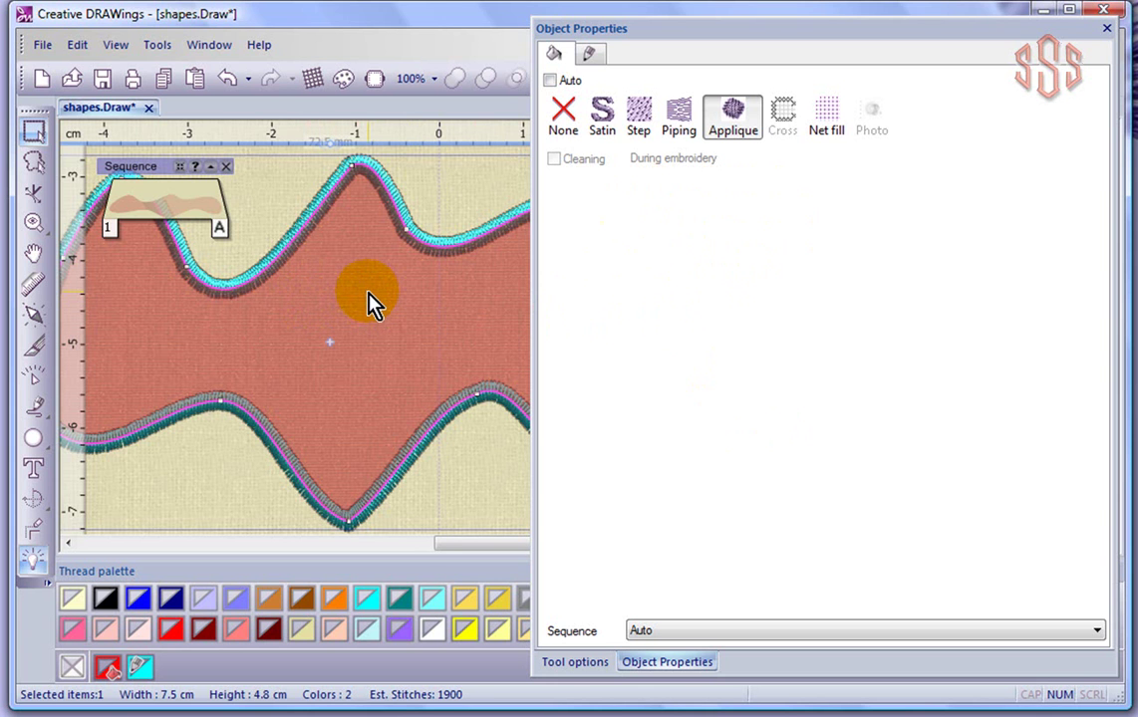
scroll(369, 302, down, 3)
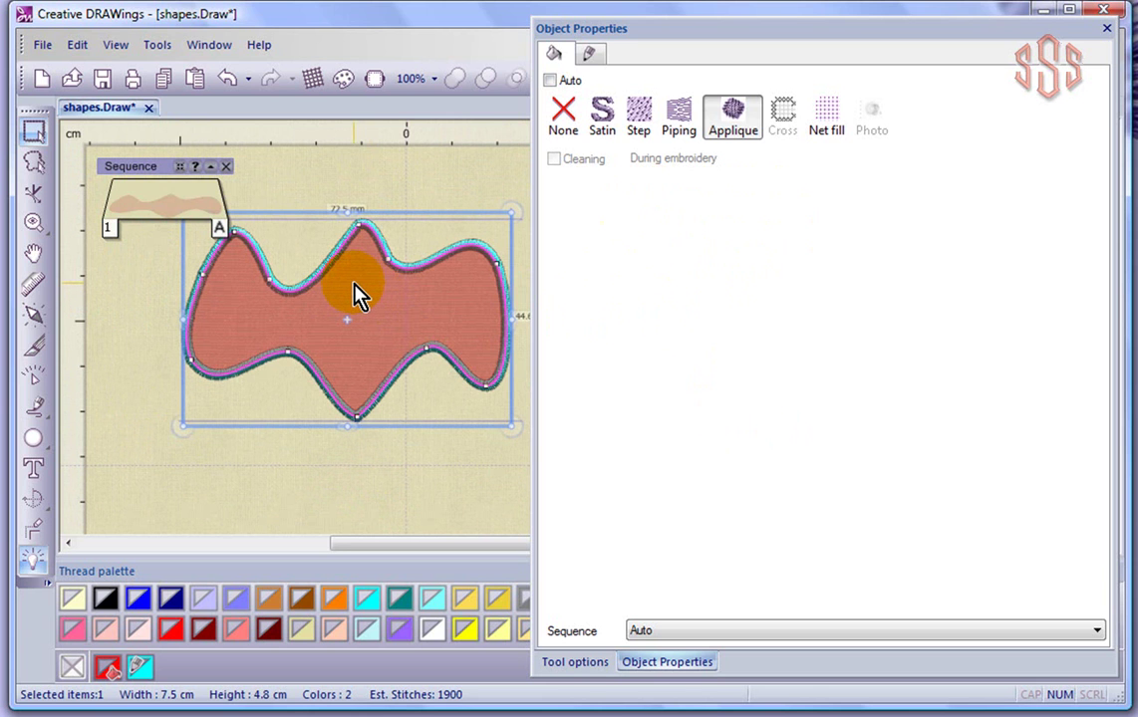
drag(358, 294, 361, 295)
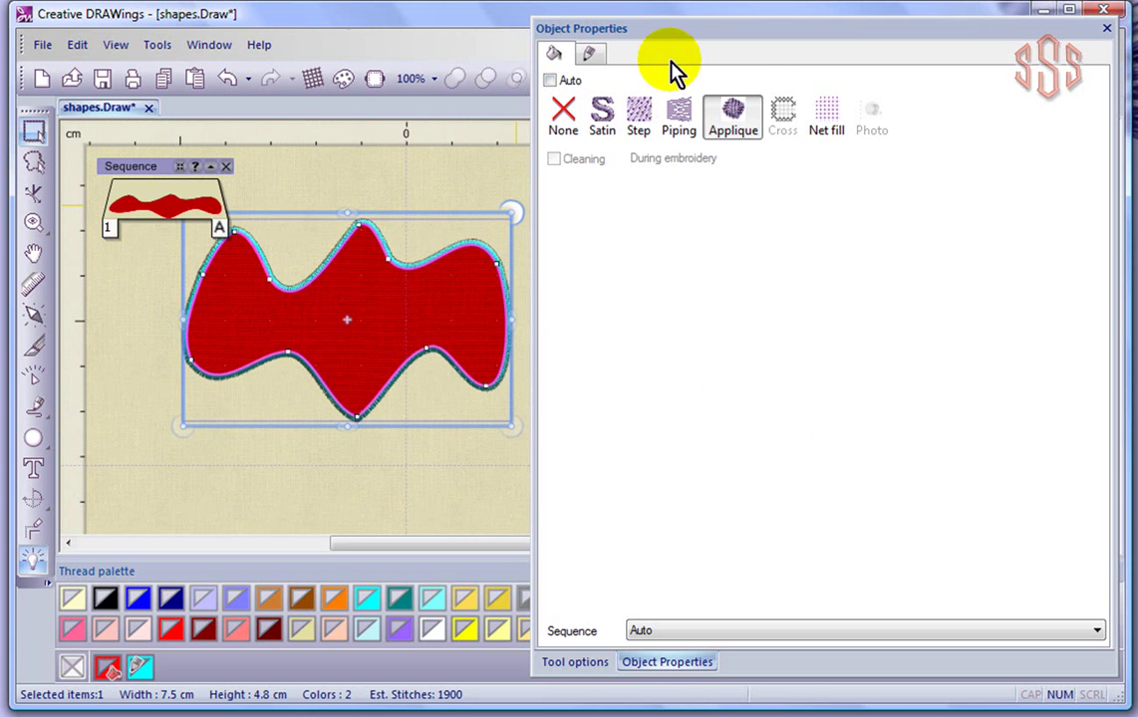
- Apply a Net fill (1.0 mm cells, 45°) and zoom in on the net stitching
click(826, 125)
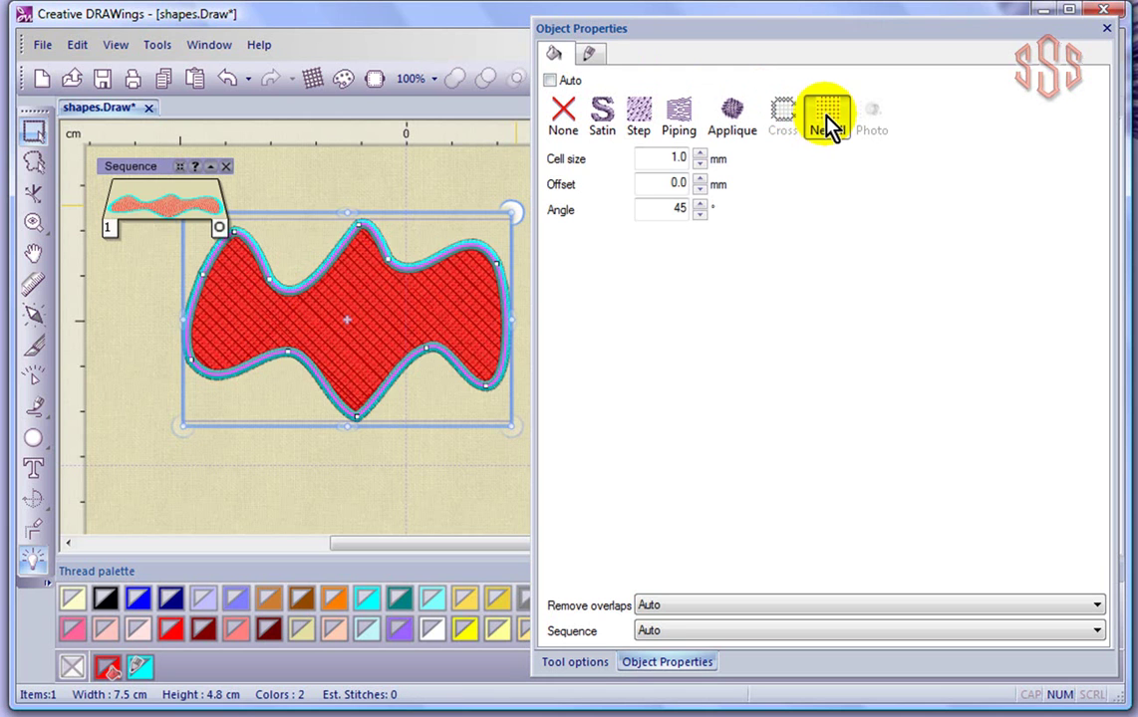
scroll(374, 319, up, 3)
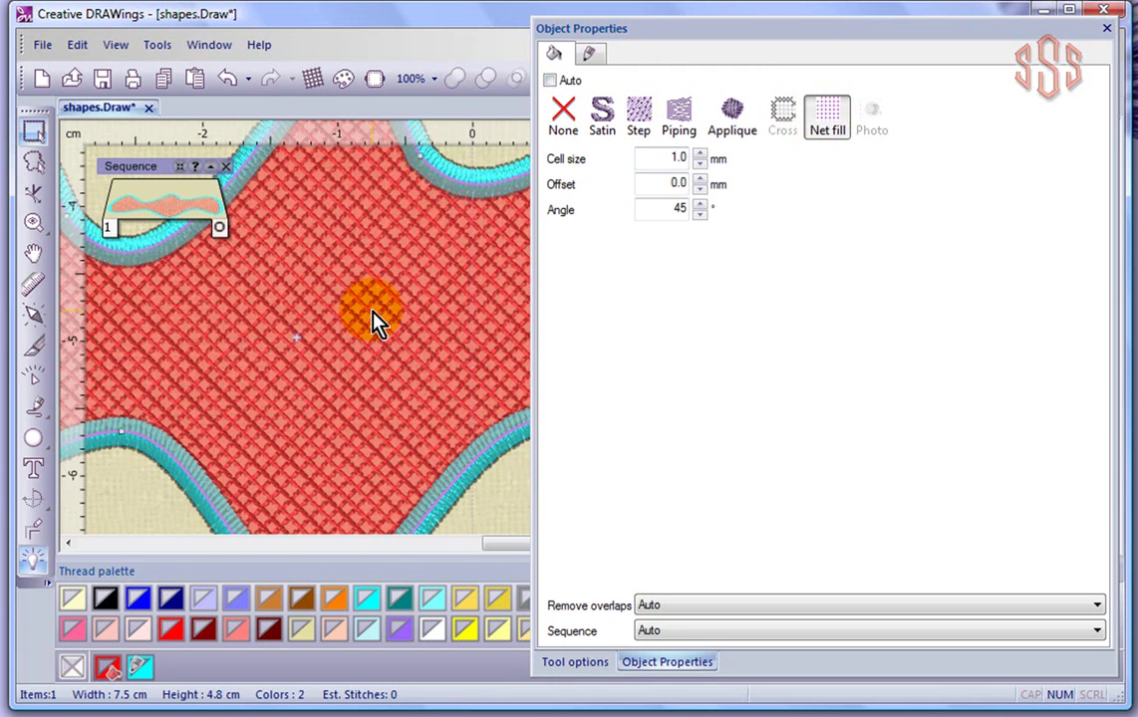
scroll(374, 317, up, 2)
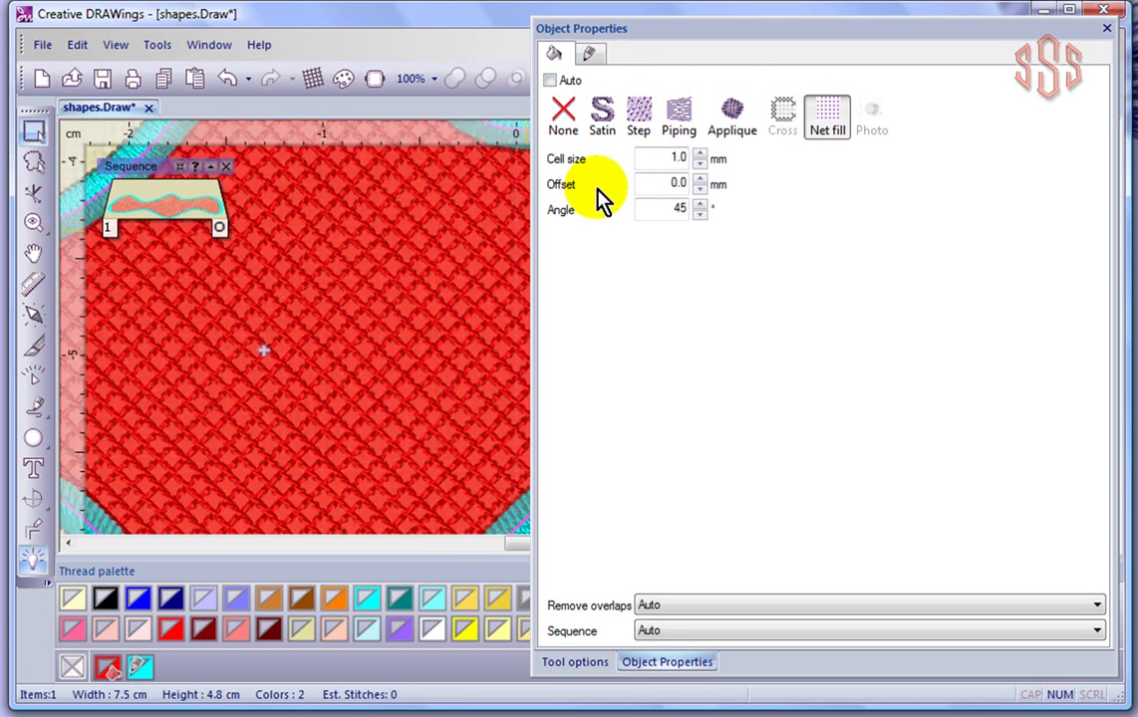
- Set the Net fill cell size to 2.0 mm and angle to 90°, then deselect to view the mesh
double_click(648, 158)
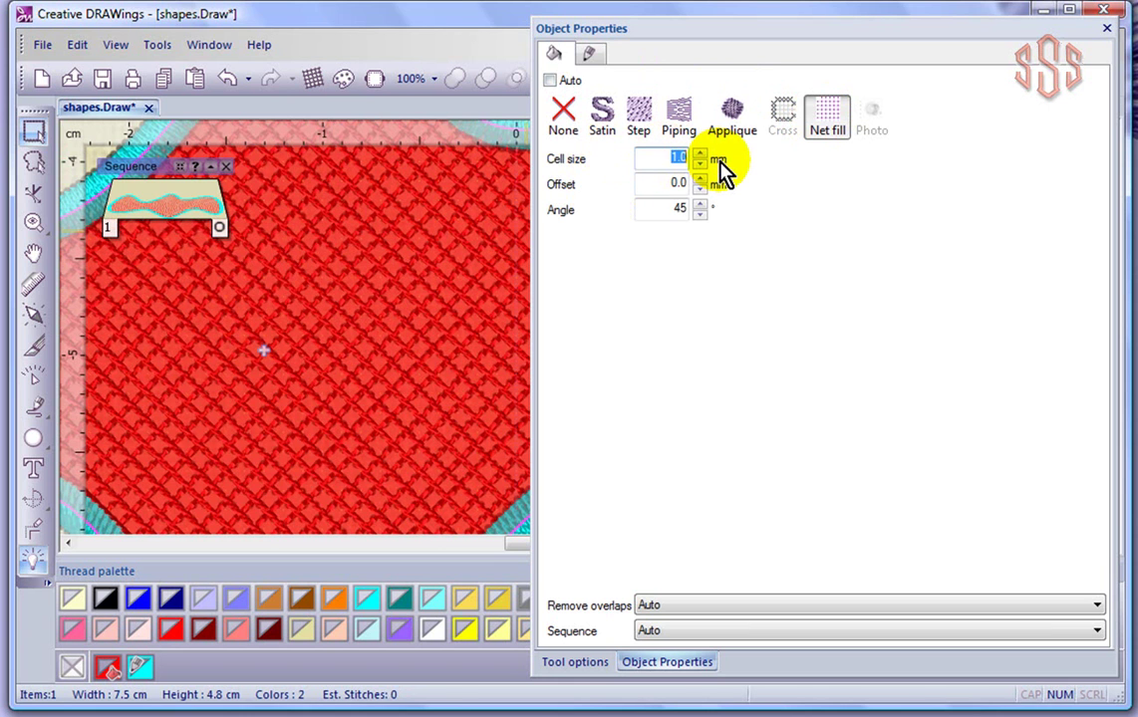
text(2)
key(Return)
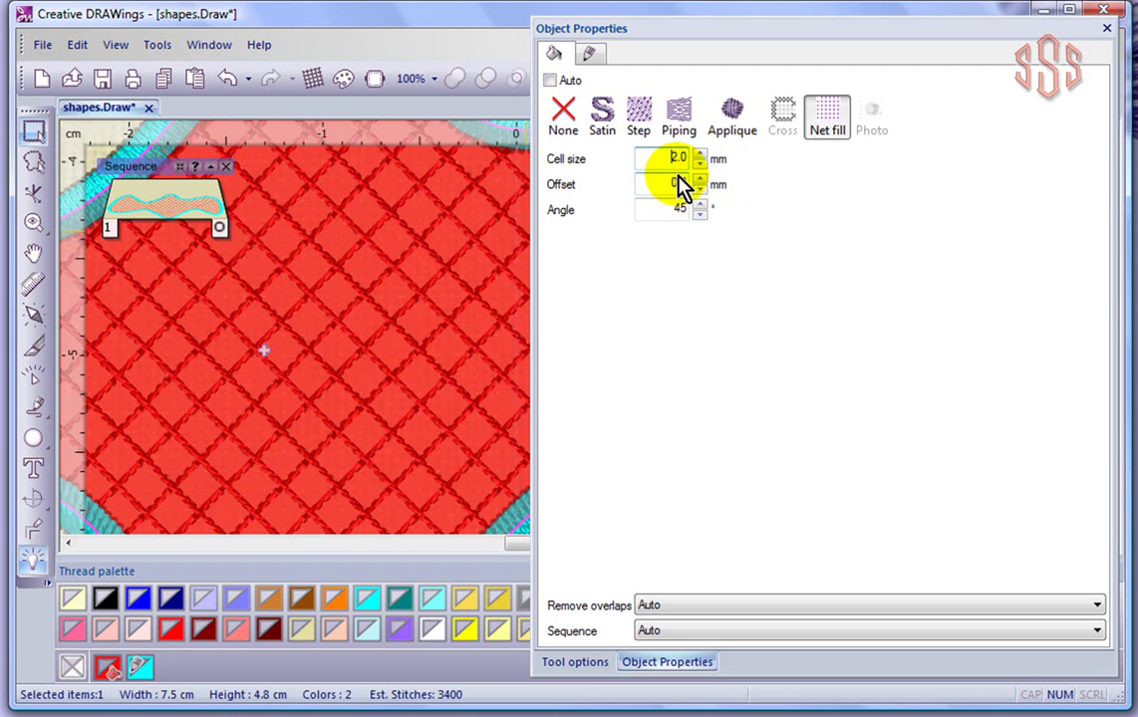
click(279, 195)
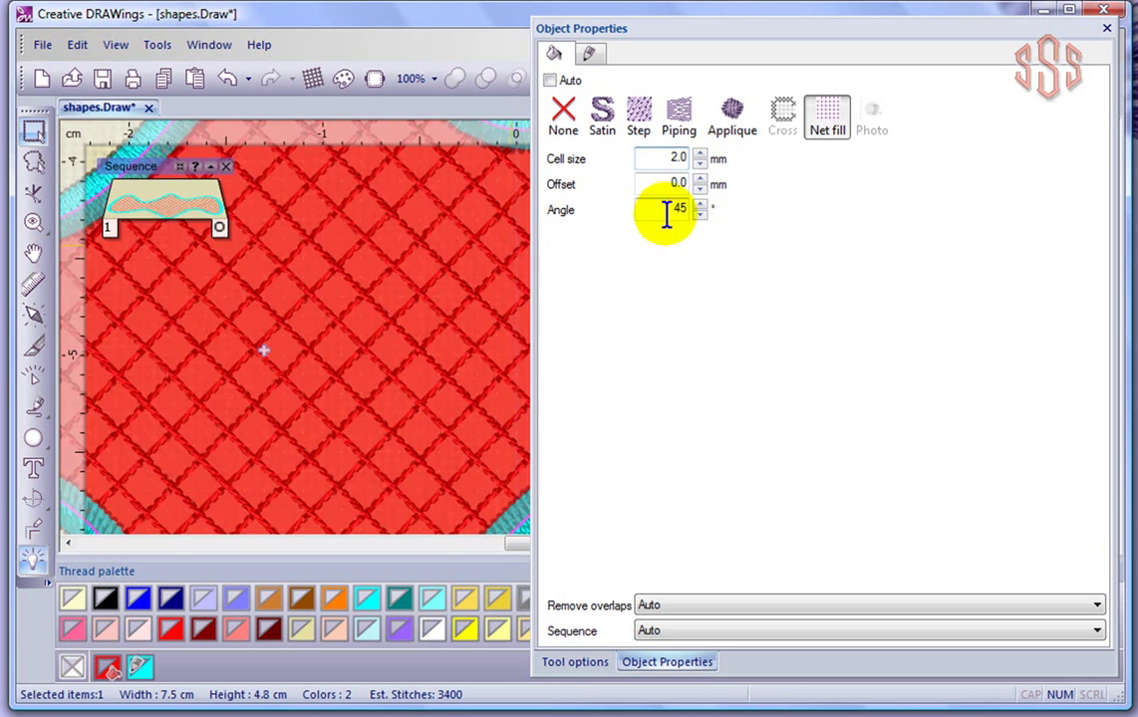
click(666, 209)
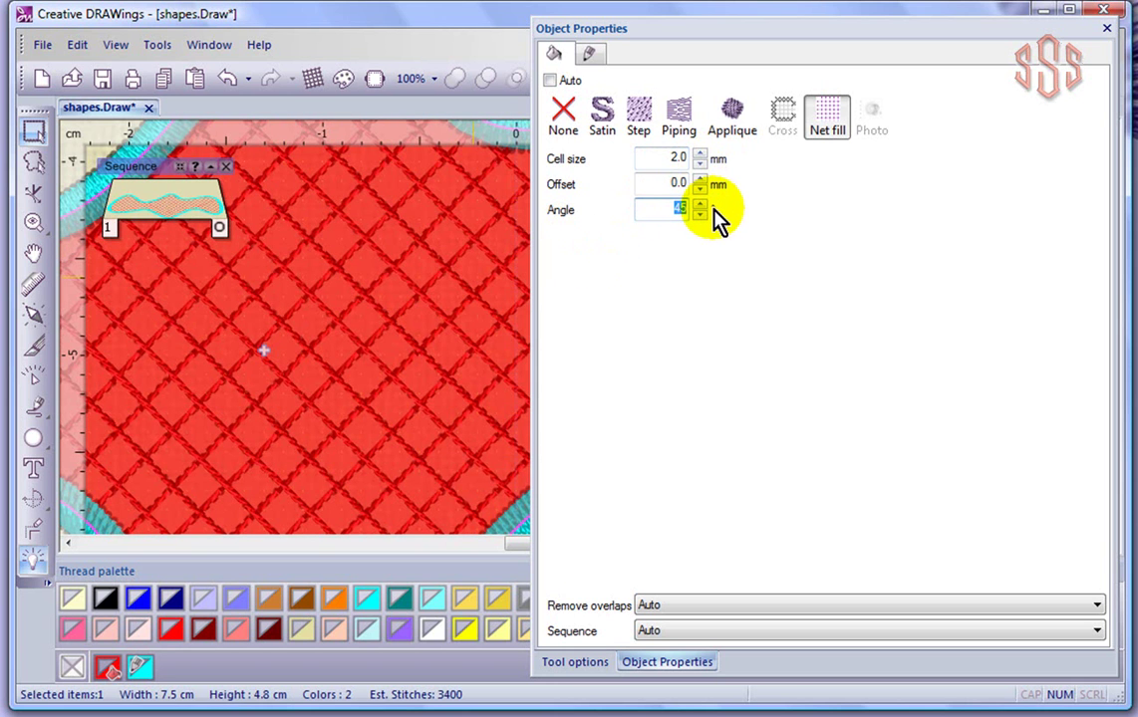
text(90)
key(Return)
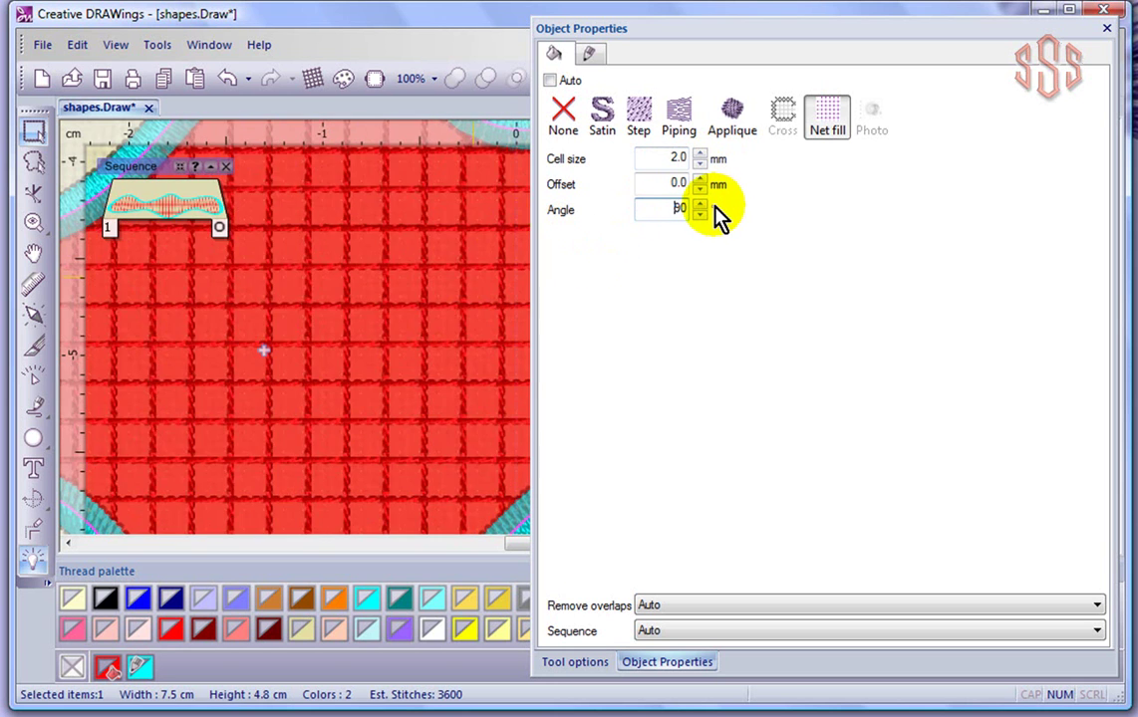
scroll(362, 313, down, 4)
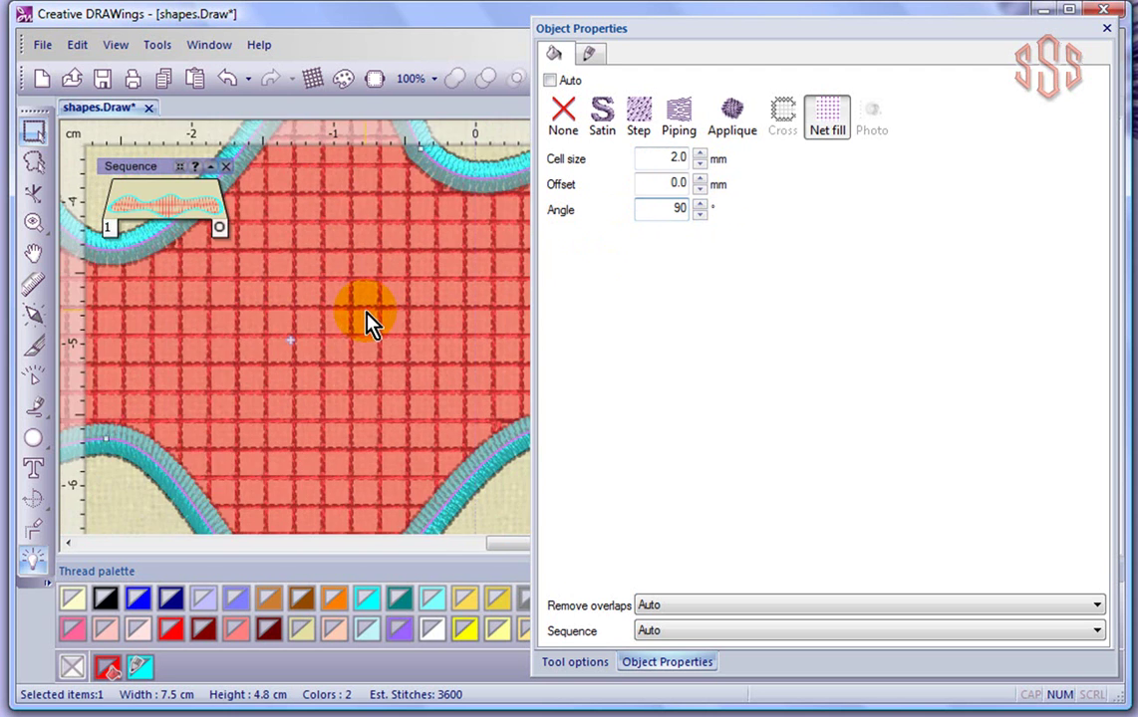
scroll(361, 320, down, 1)
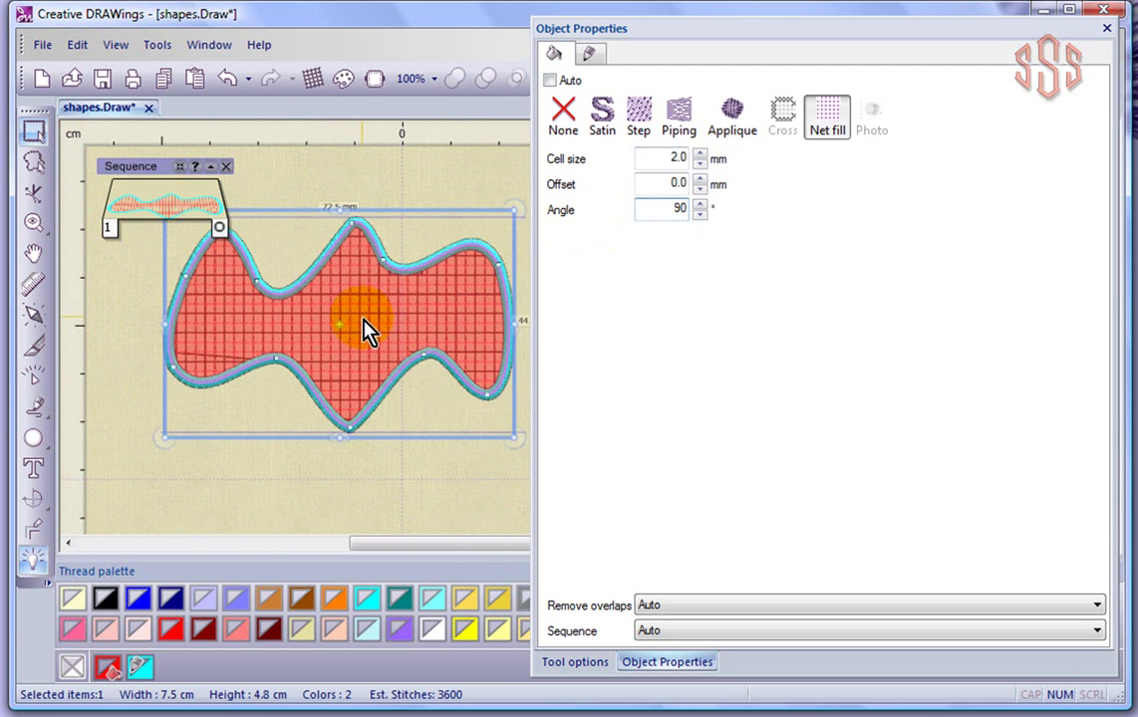
click(133, 335)
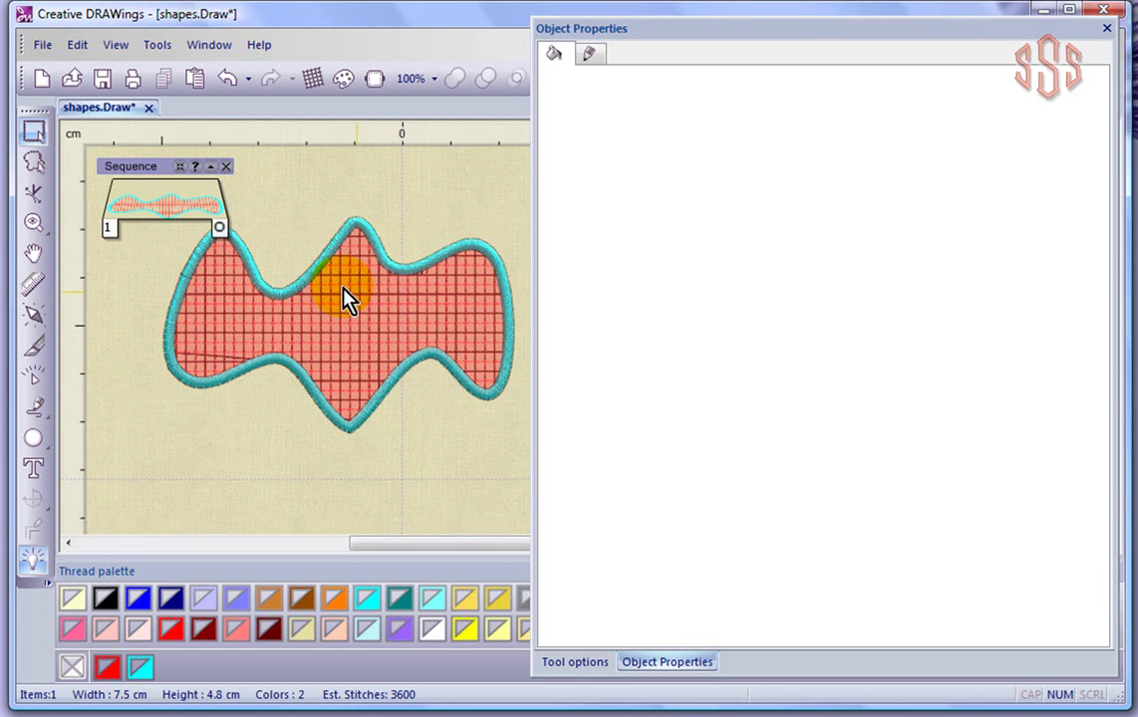
- Select the wavy red shape to display its 2.0 mm, 90° Net fill settings
click(396, 285)
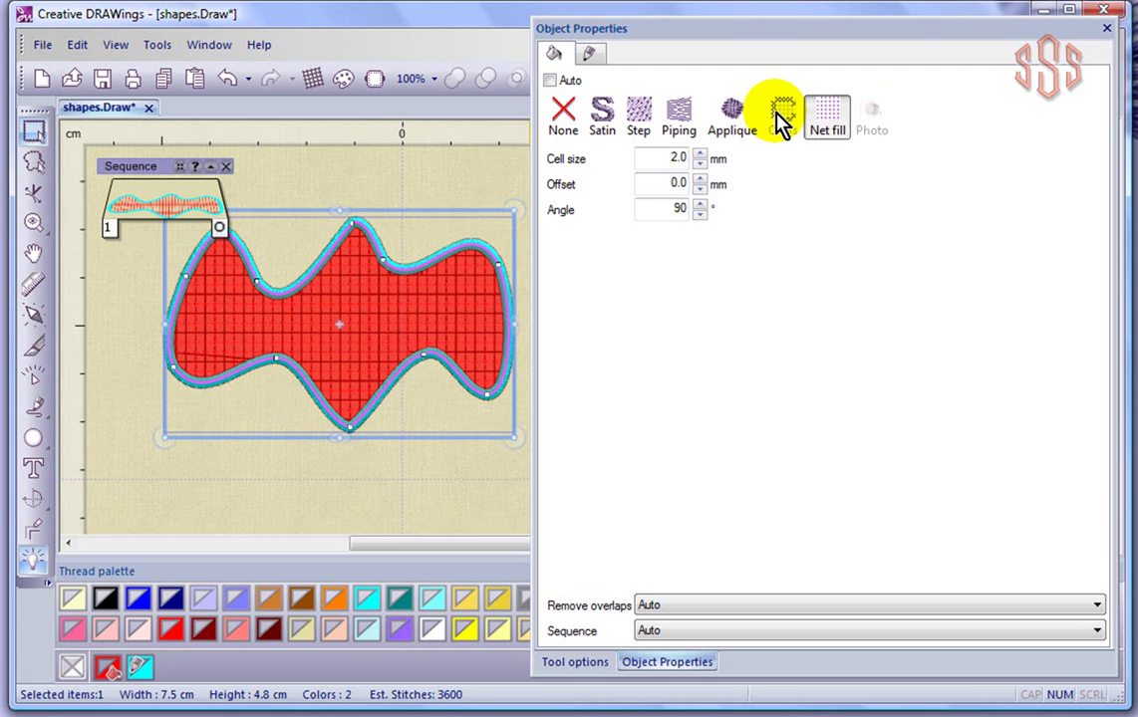
- Toggle the fill through Satin, Step, Piping and Net fill, finishing on Step style 26 with /2 dbl
click(603, 116)
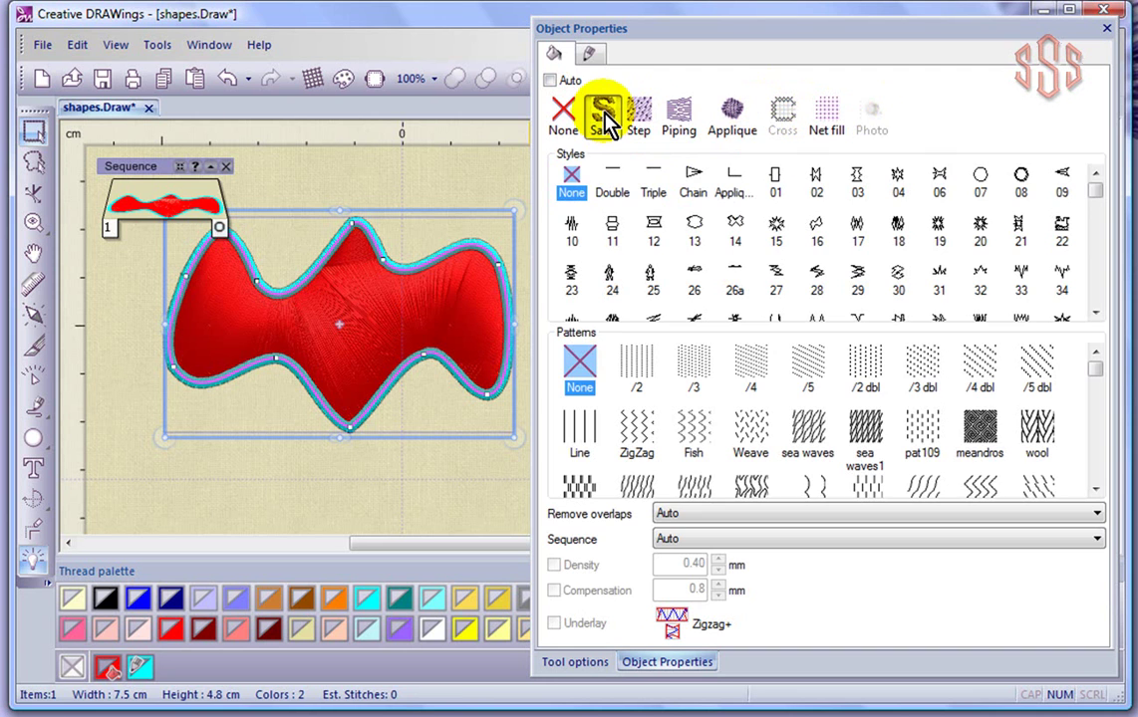
click(638, 118)
click(610, 114)
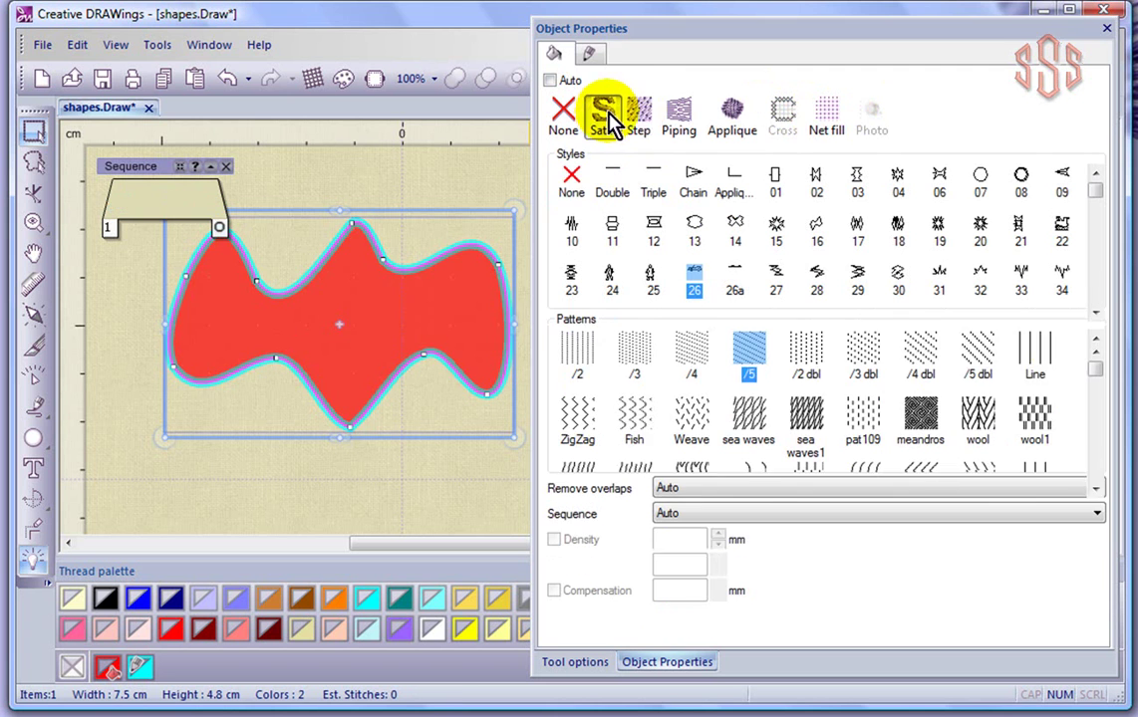
click(640, 115)
click(678, 119)
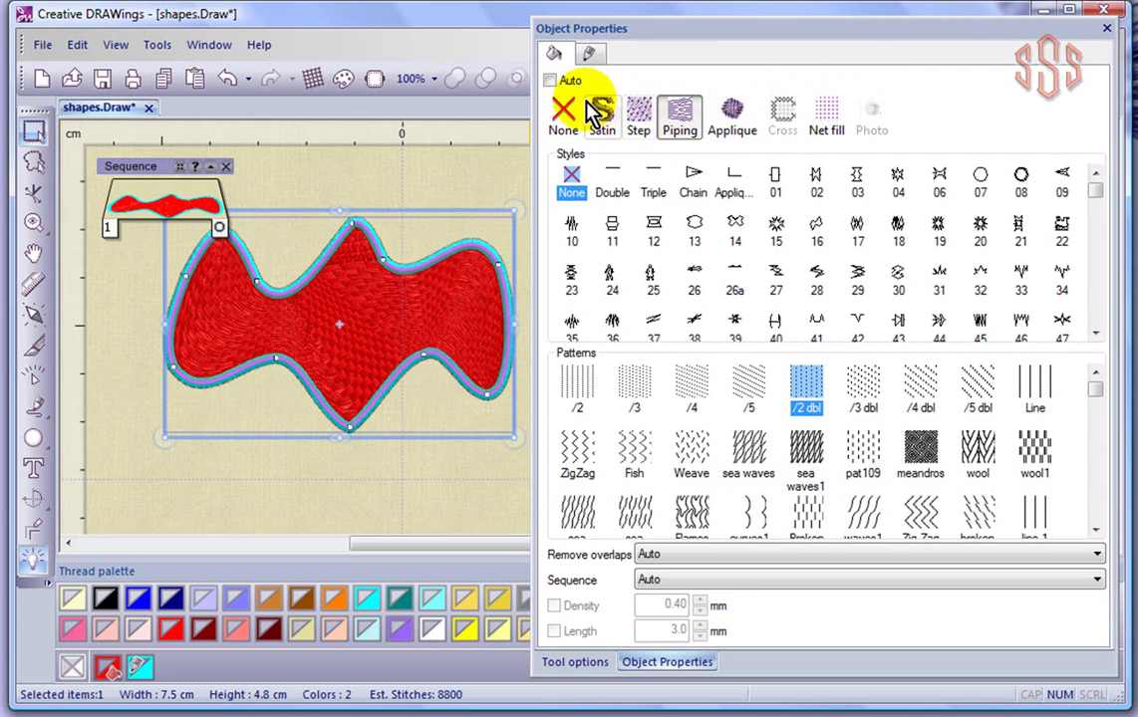
click(833, 118)
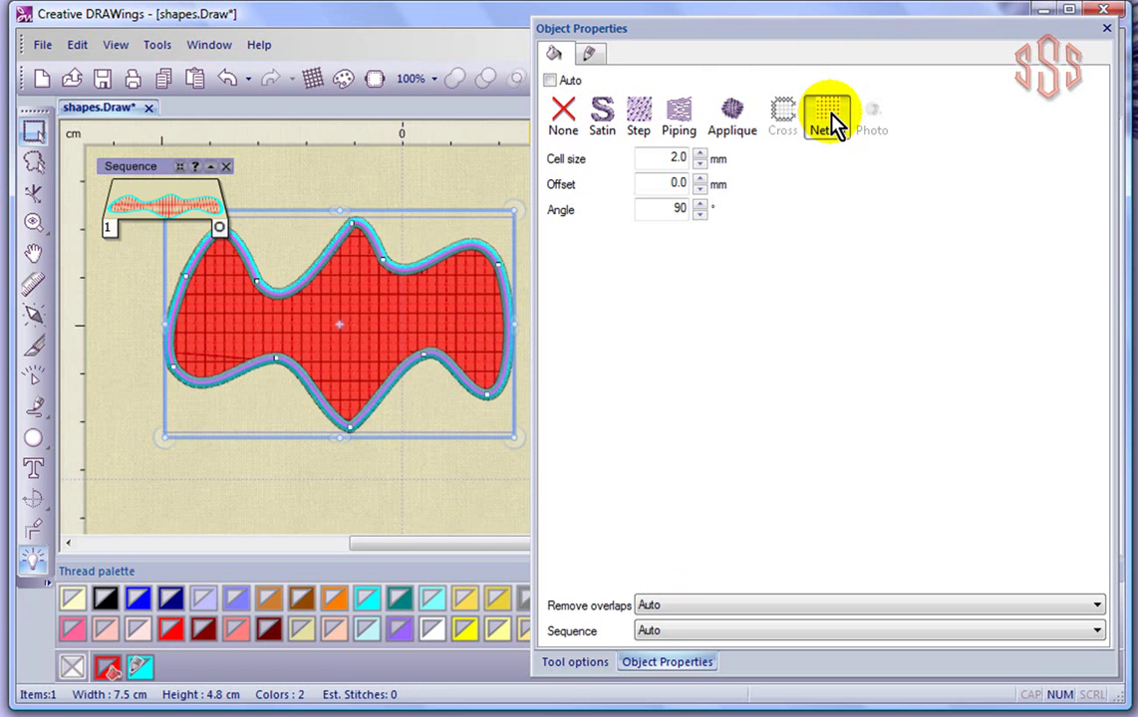
click(643, 118)
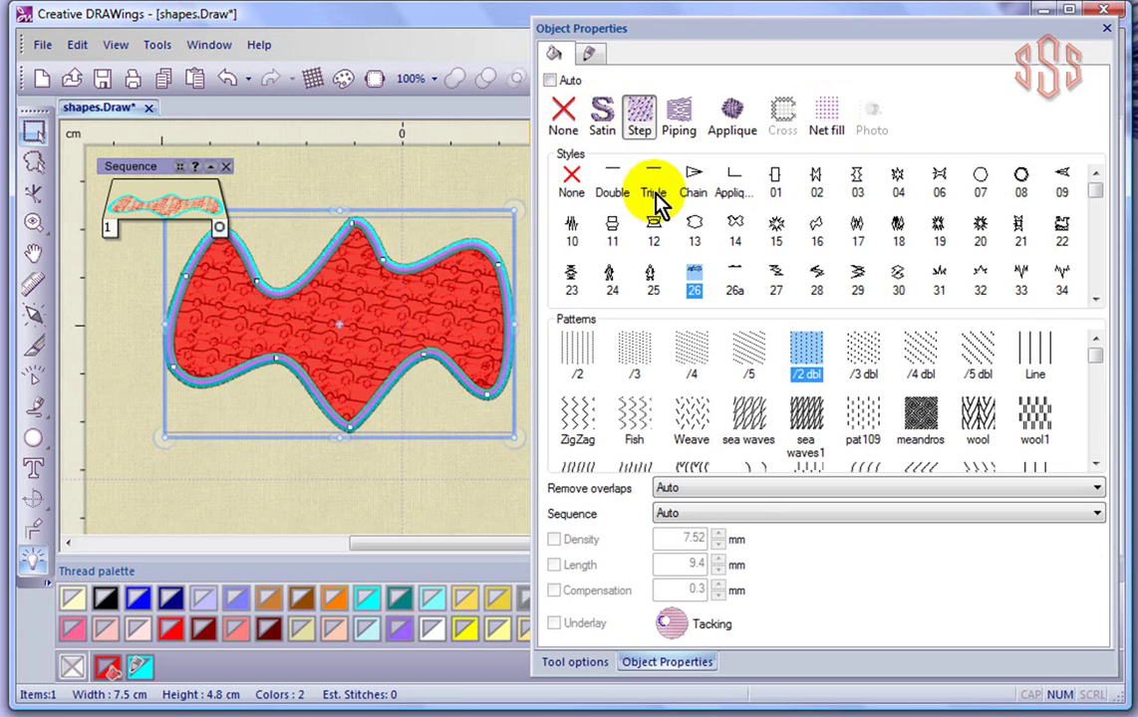